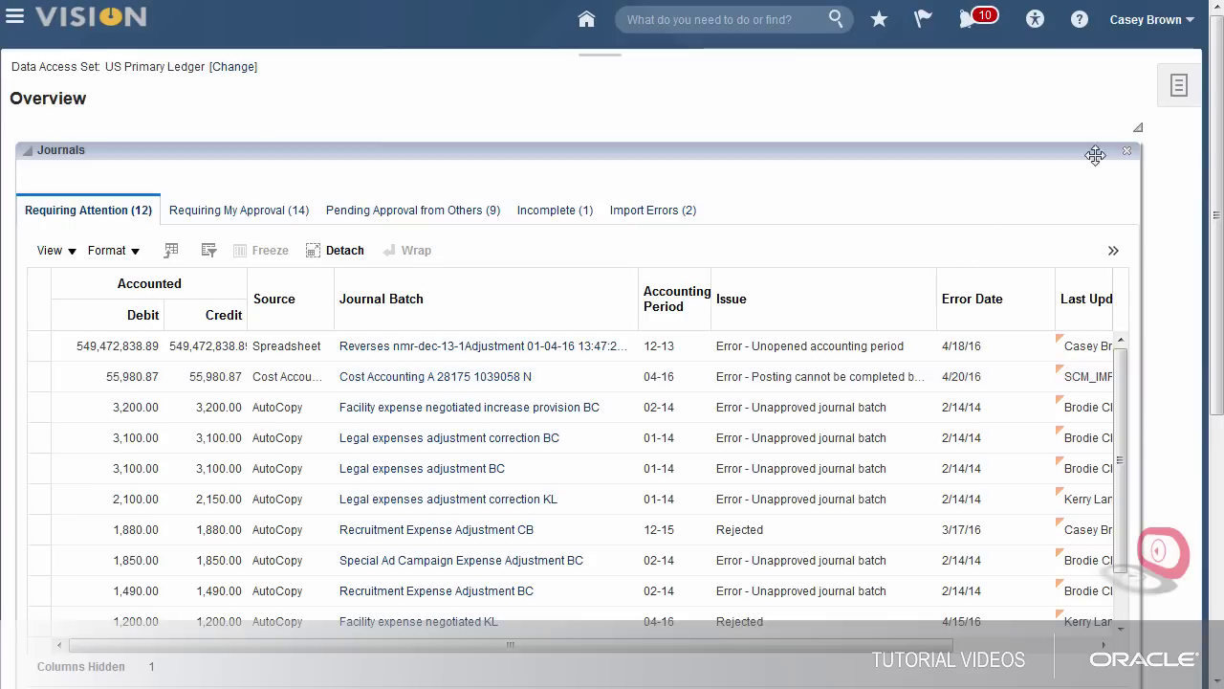
# Step: Start the Create Allocation Rules task from the Journals page and open Calculation Manager in the Enterprise Performance Management System Workspace
pyautogui.click(1183, 91)
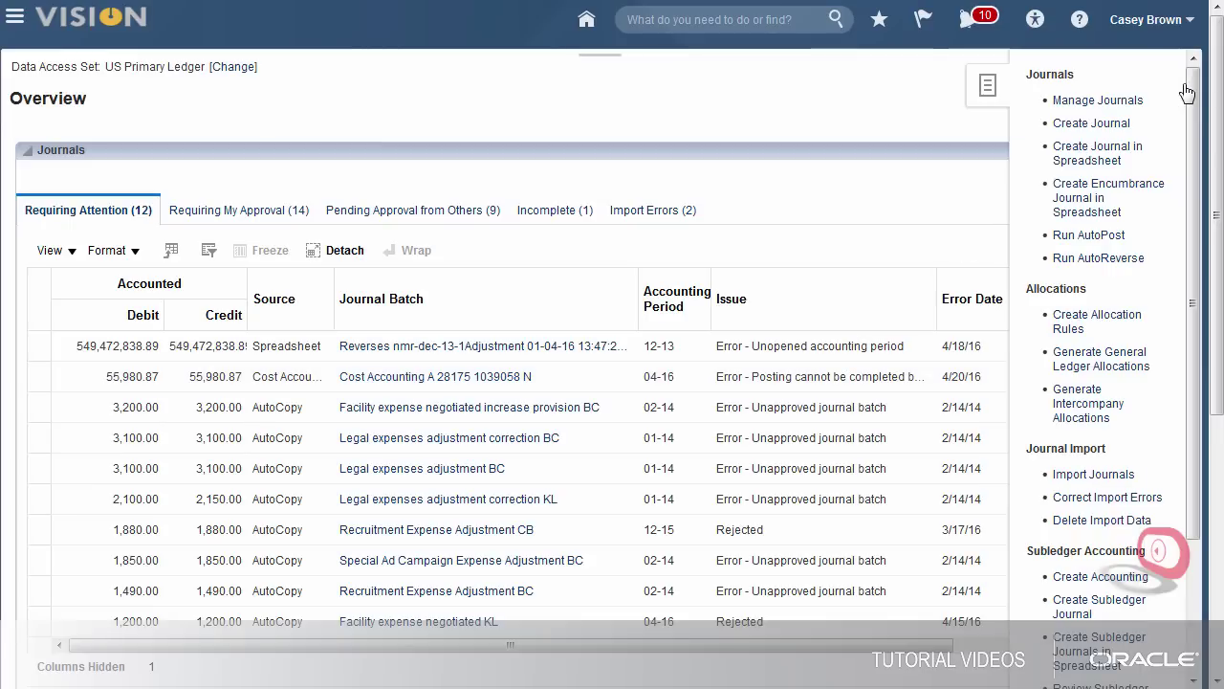
pyautogui.click(1136, 325)
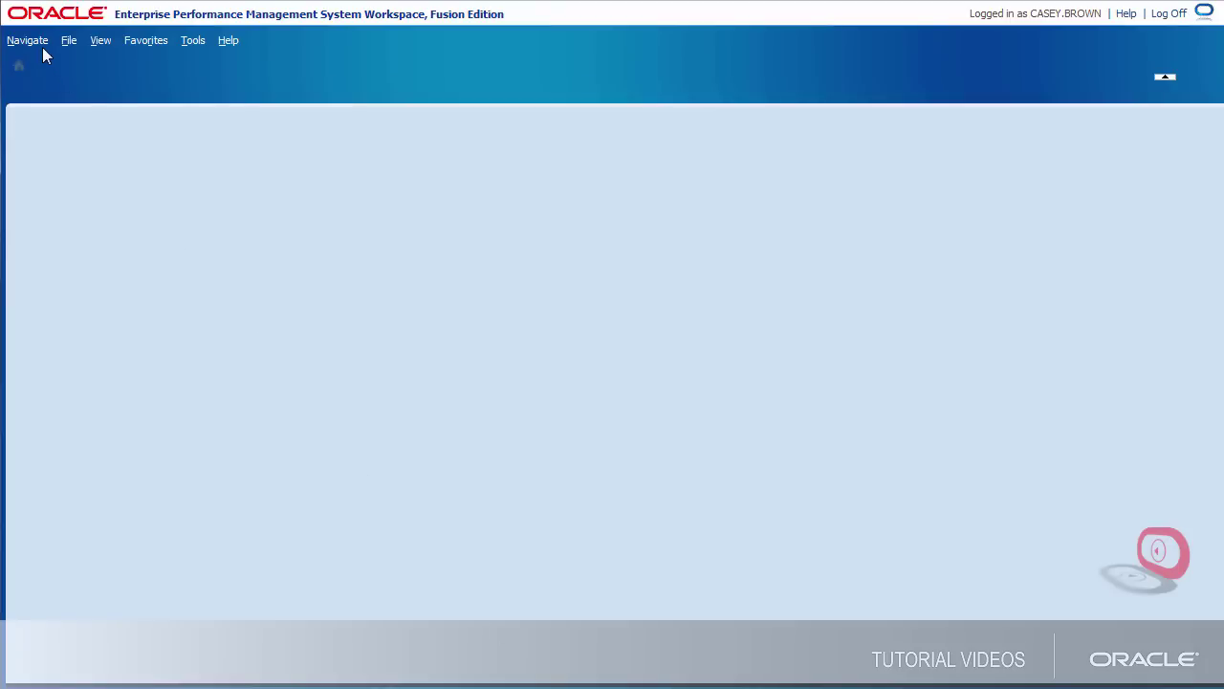
pyautogui.click(41, 43)
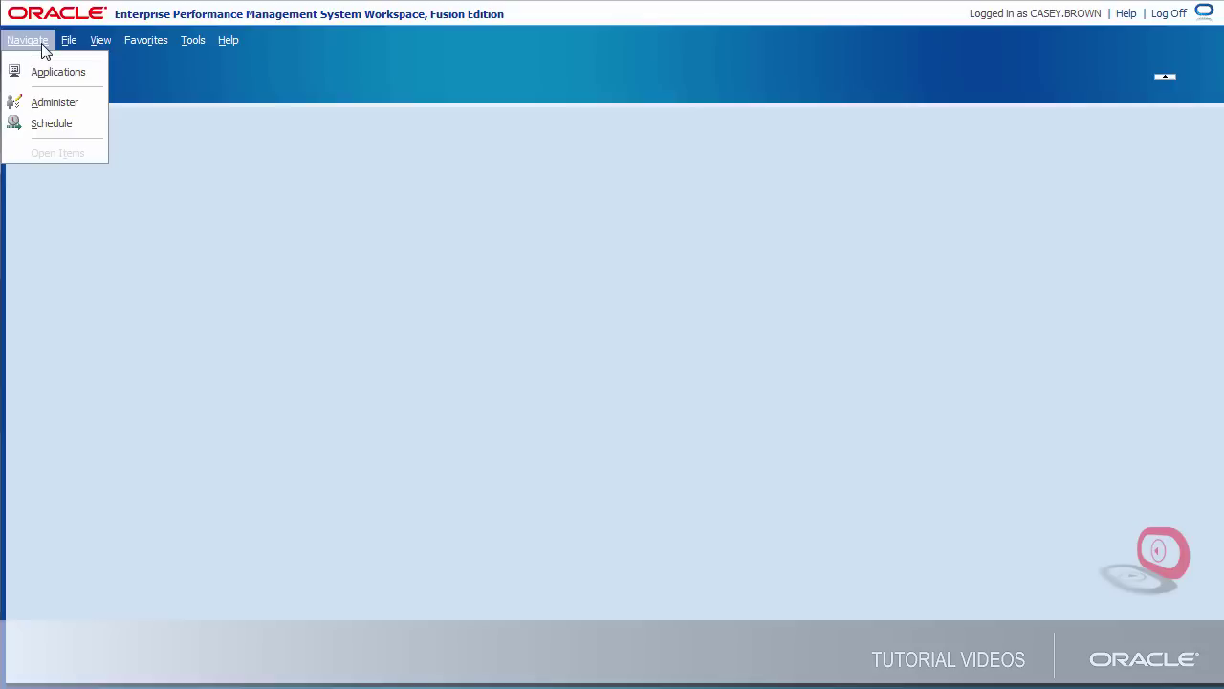
pyautogui.moveTo(87, 101)
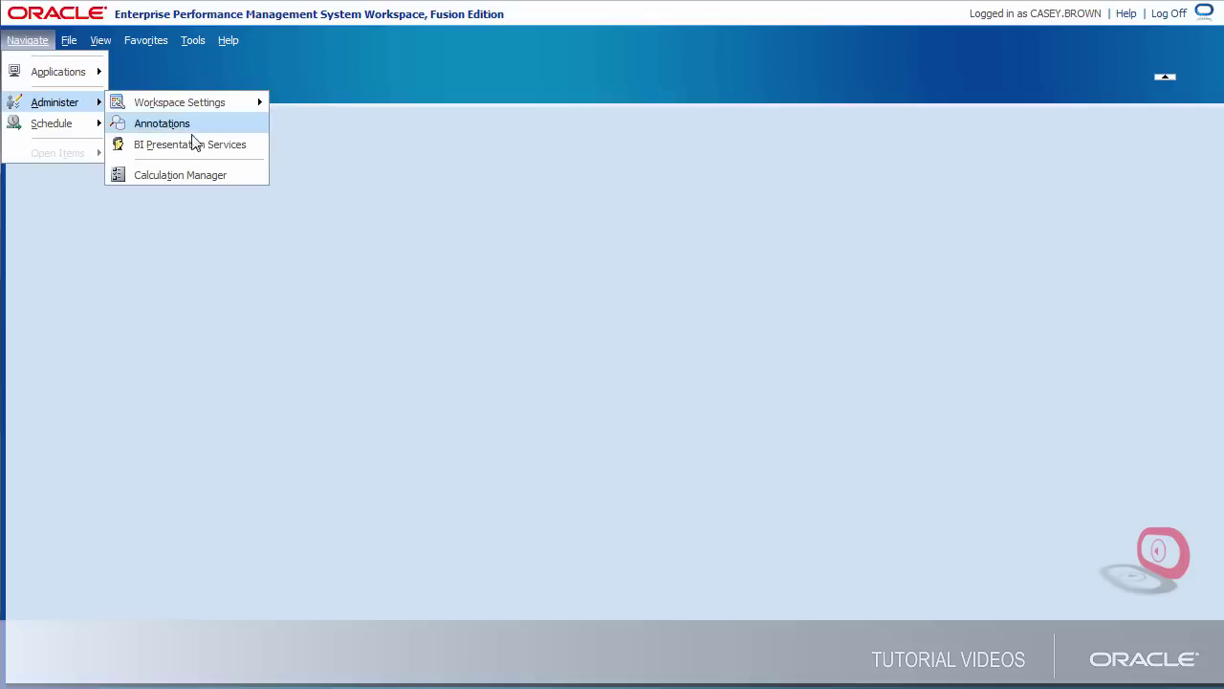
pyautogui.click(245, 175)
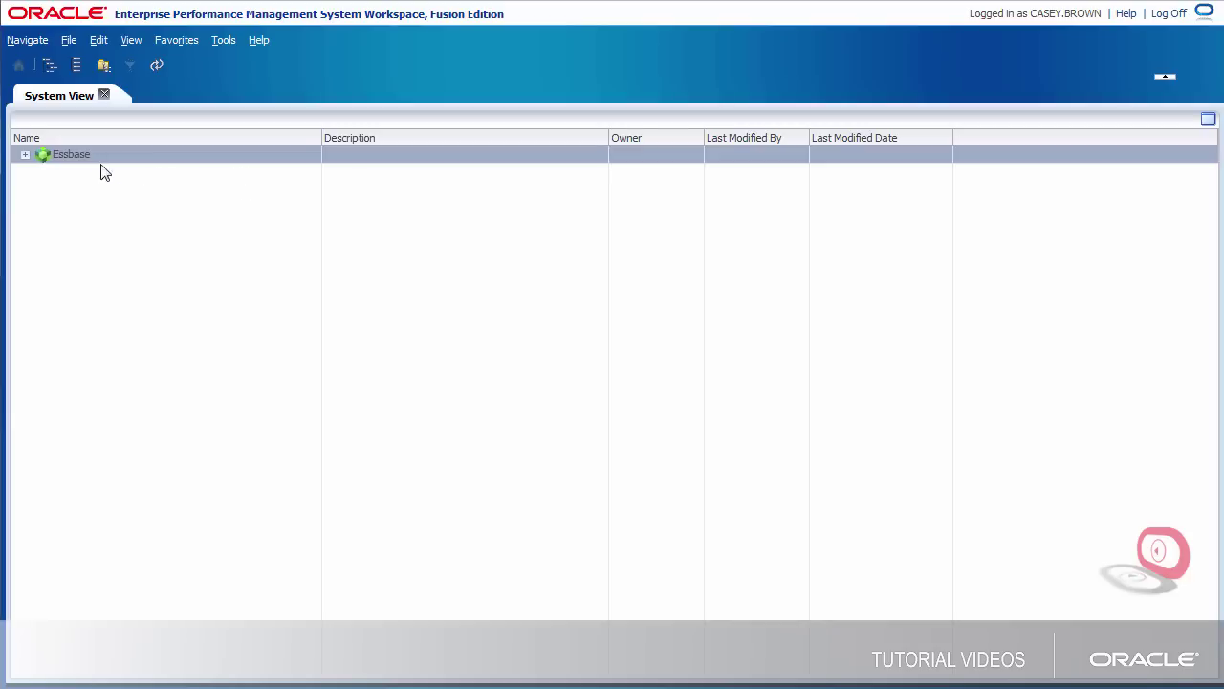
# Step: Create a rule named Communications Headcount-Based Allocation in the db database of the USChartofAccounts Essbase application
pyautogui.click(25, 155)
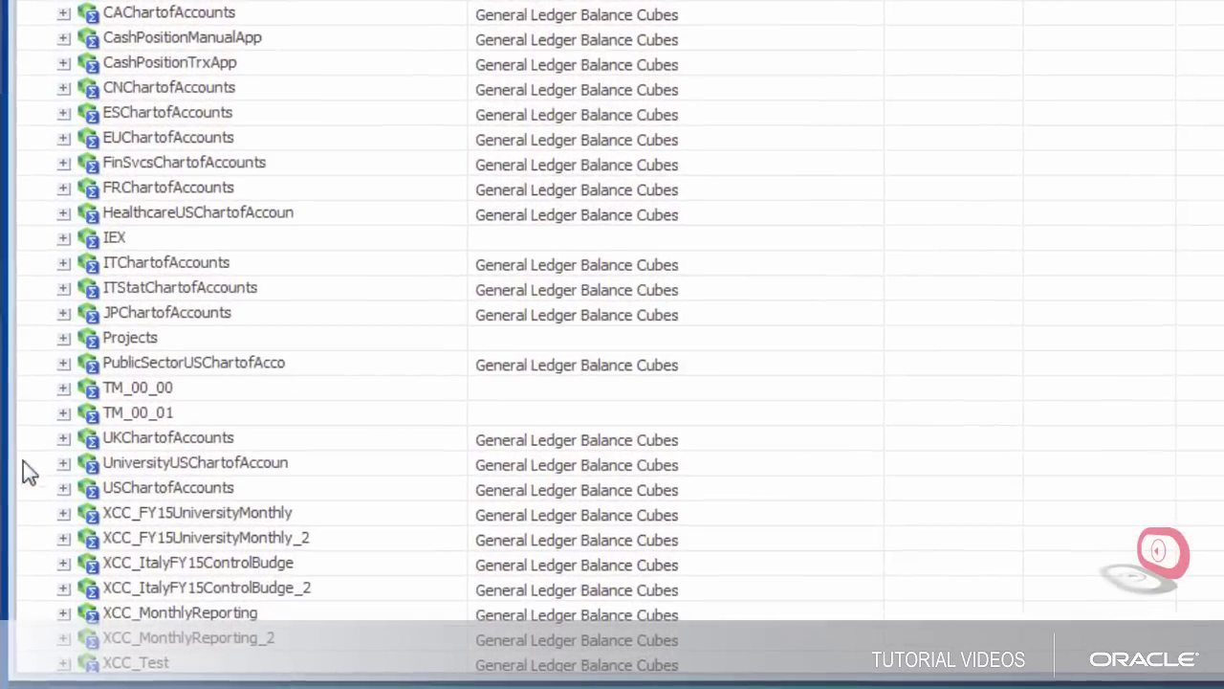
pyautogui.click(66, 481)
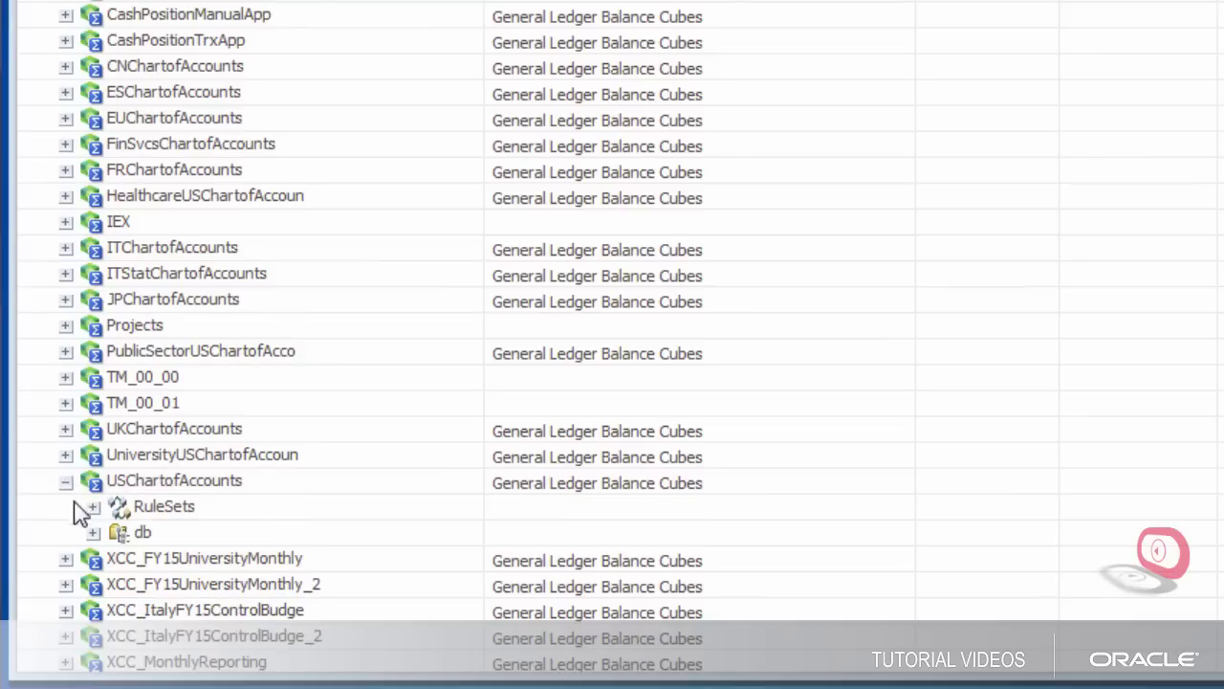
pyautogui.click(94, 532)
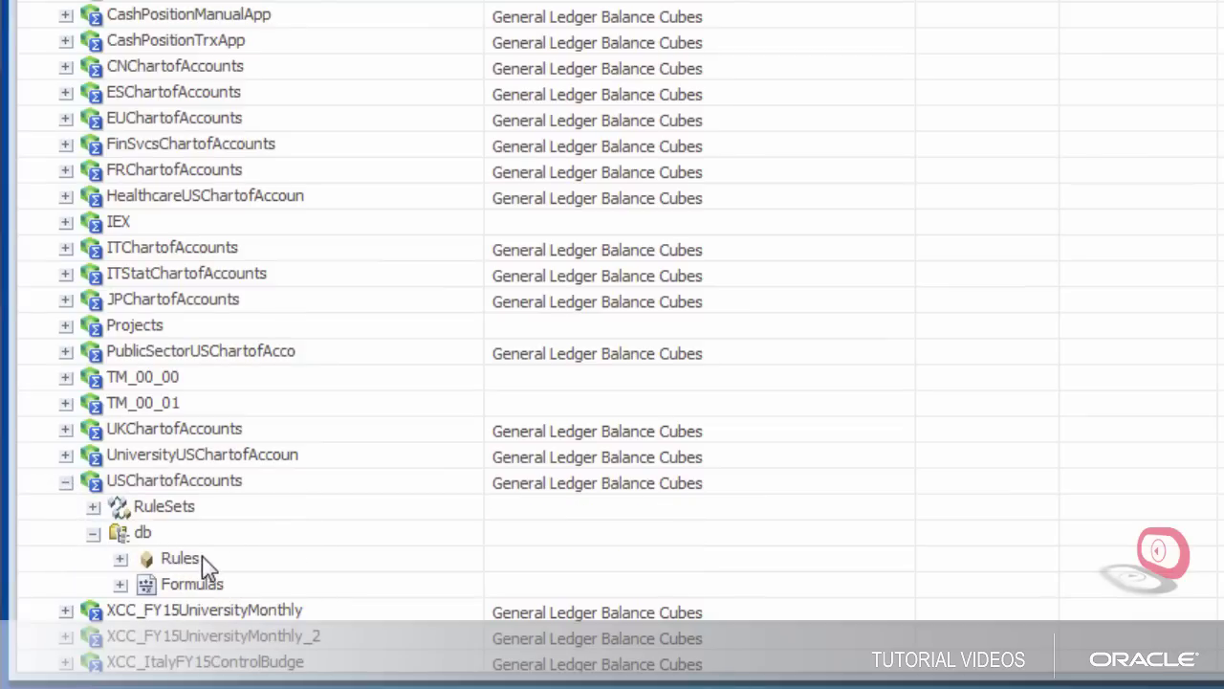
pyautogui.rightClick(202, 557)
pyautogui.click(258, 572)
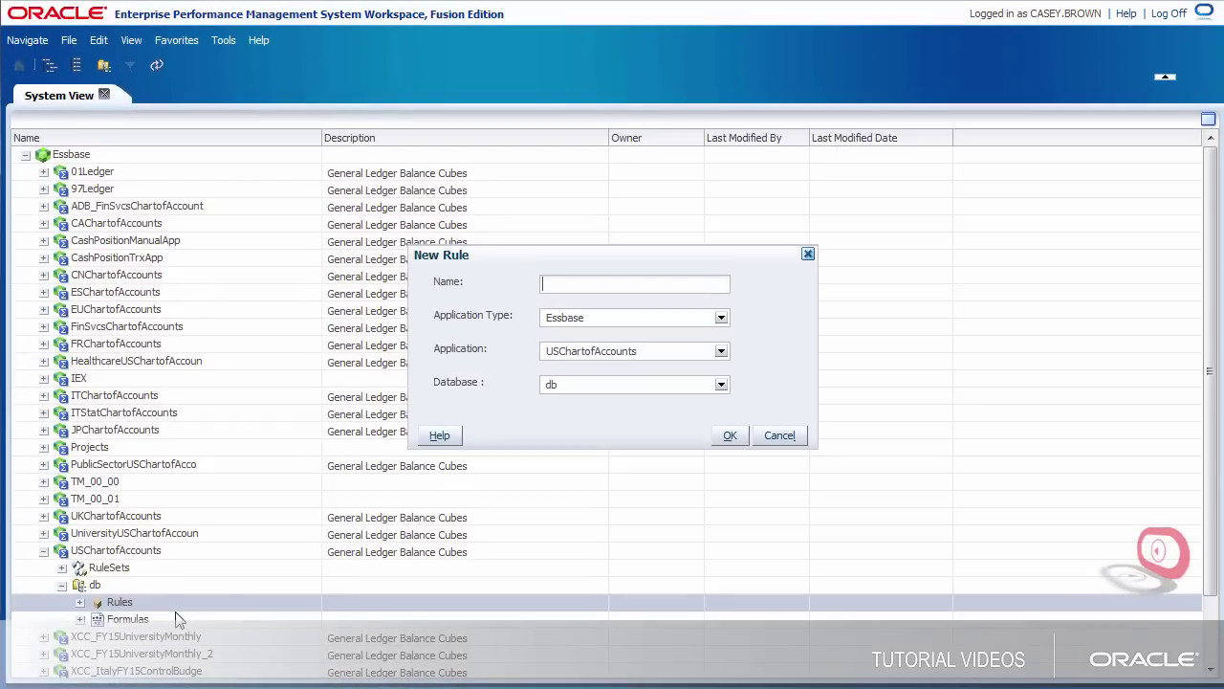
pyautogui.write('Communications Headcount-Based A')
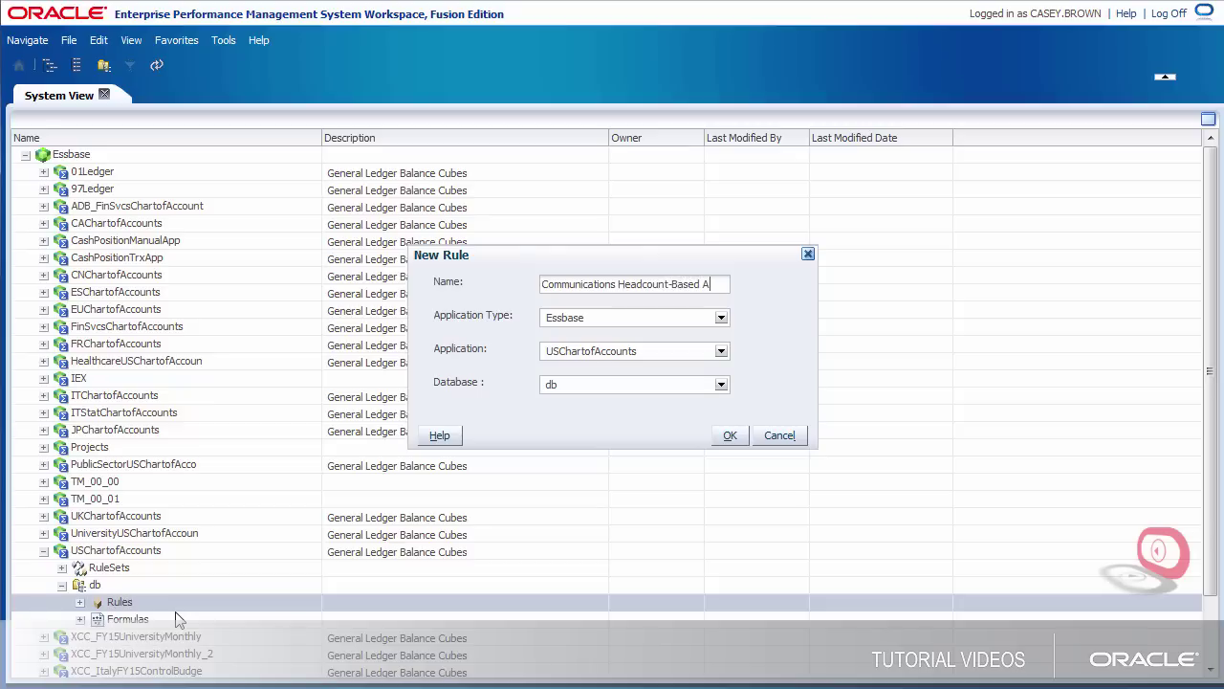
pyautogui.write('llocation')
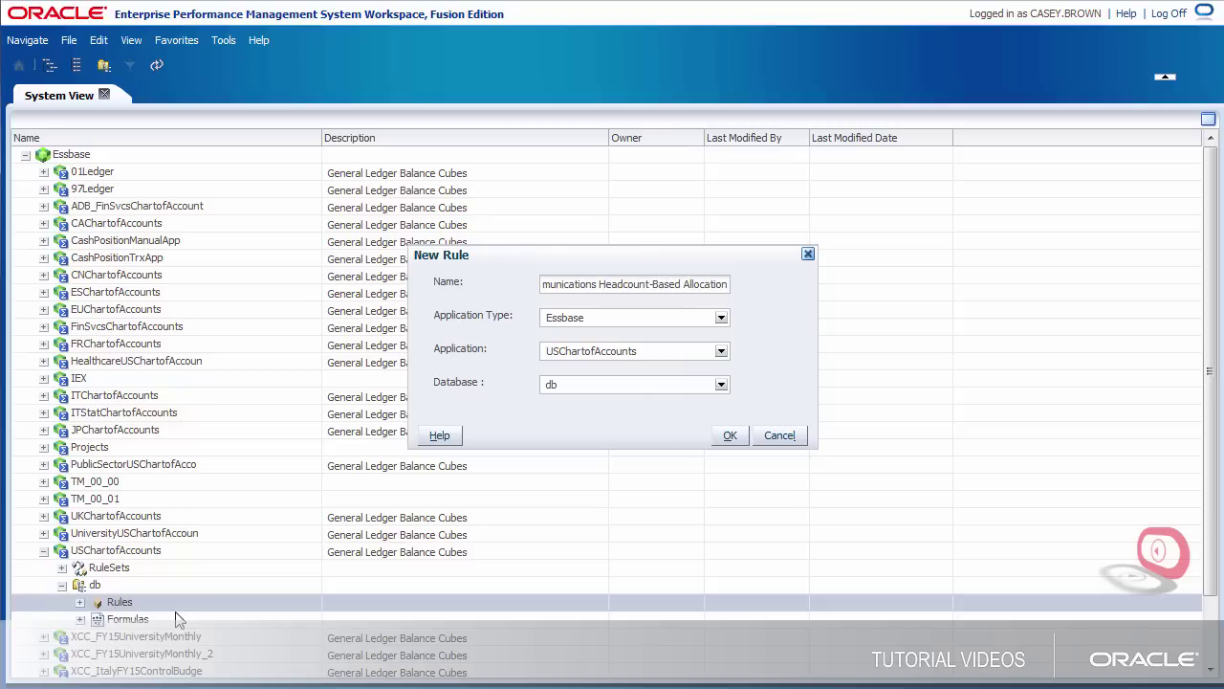
pyautogui.click(727, 435)
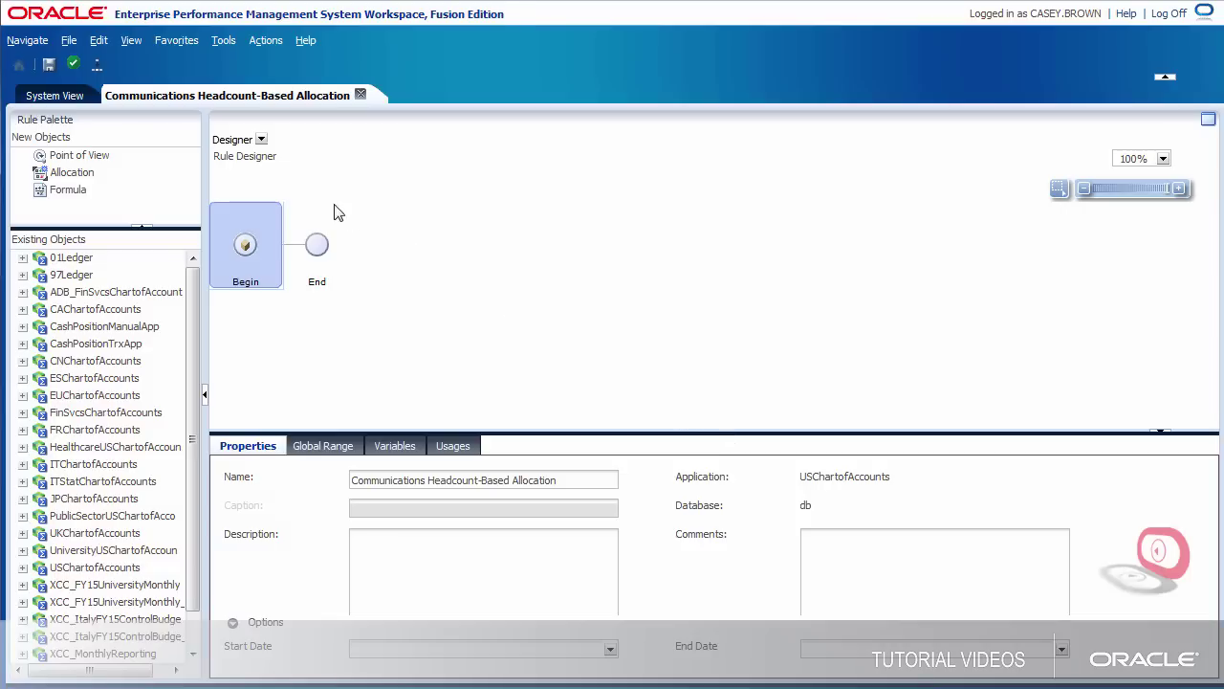
# Step: Add a Point of View object between Begin and End and set its AccountingPeriod to the database variable Accounting_Period
pyautogui.moveTo(136, 157); pyautogui.dragTo(287, 243)
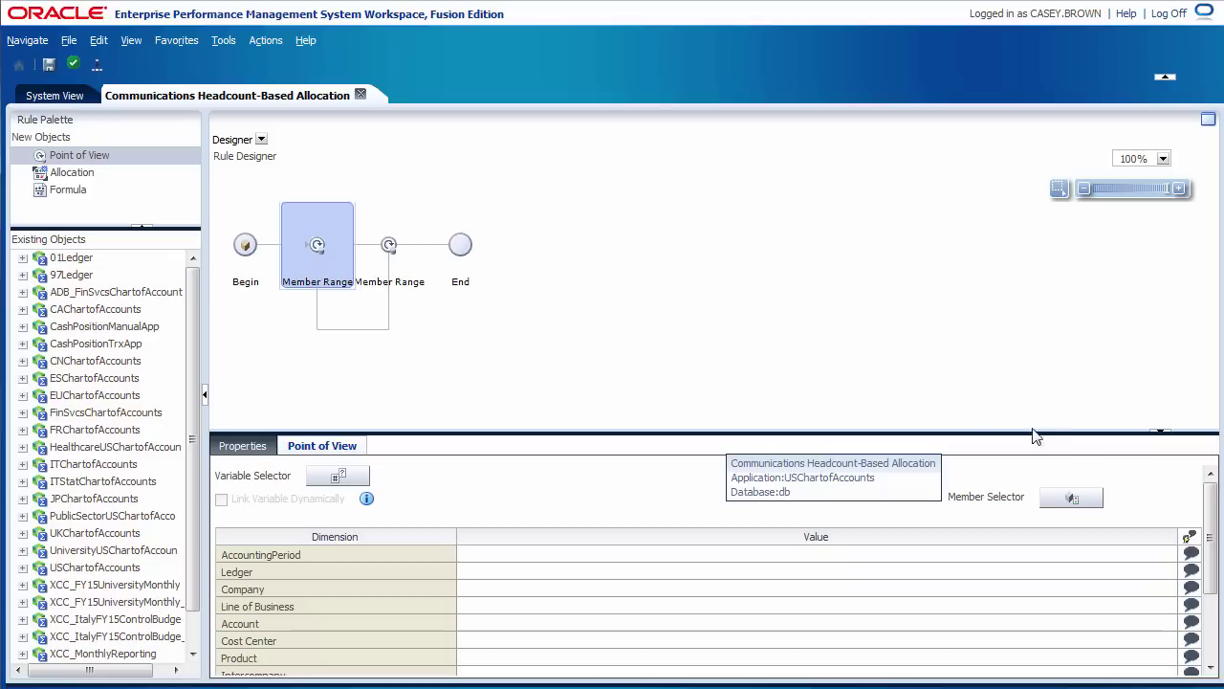
pyautogui.click(1131, 554)
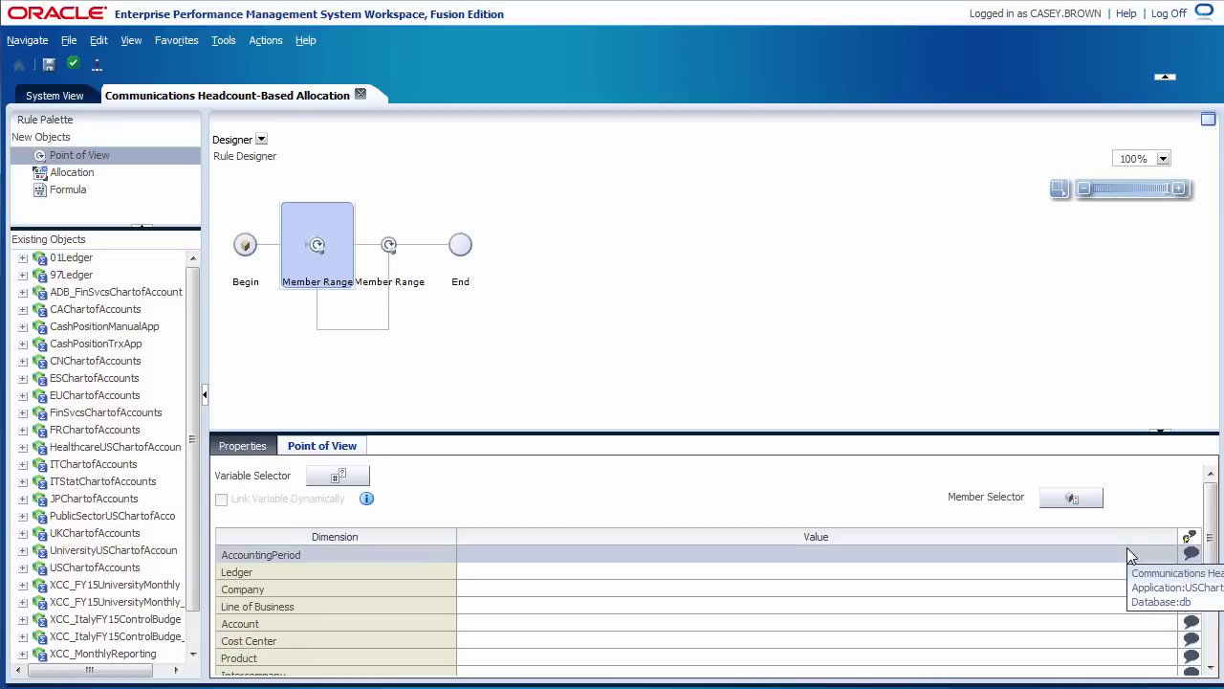
pyautogui.click(1168, 556)
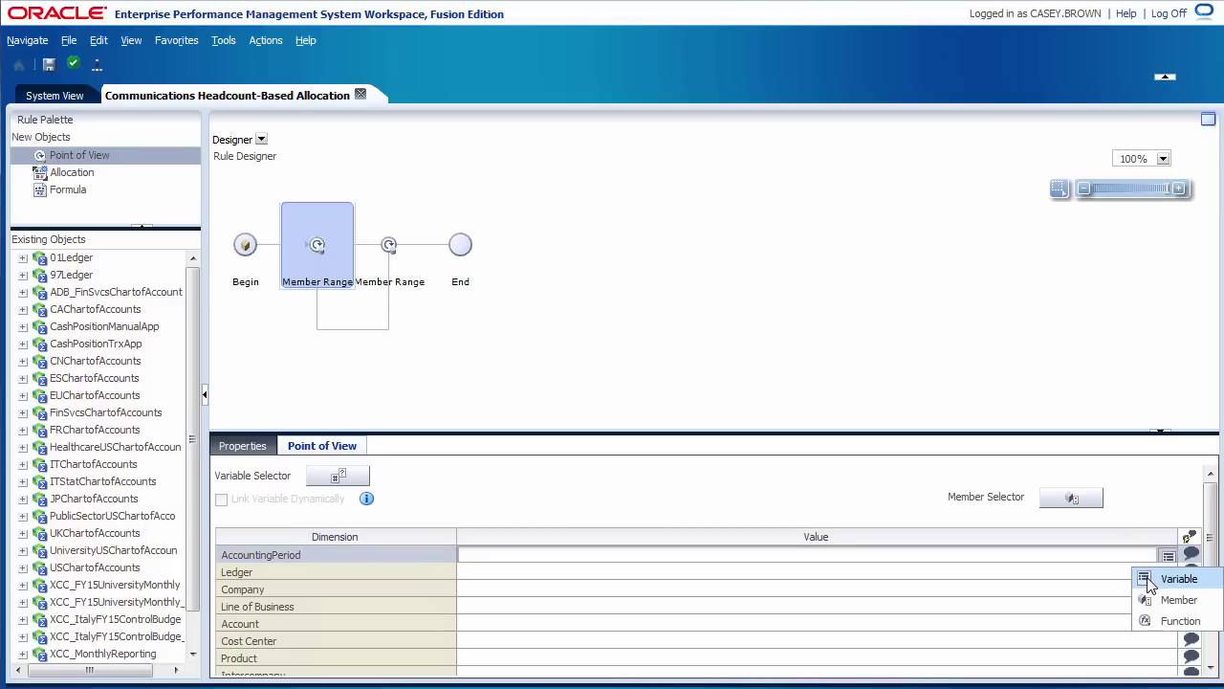
pyautogui.click(1152, 582)
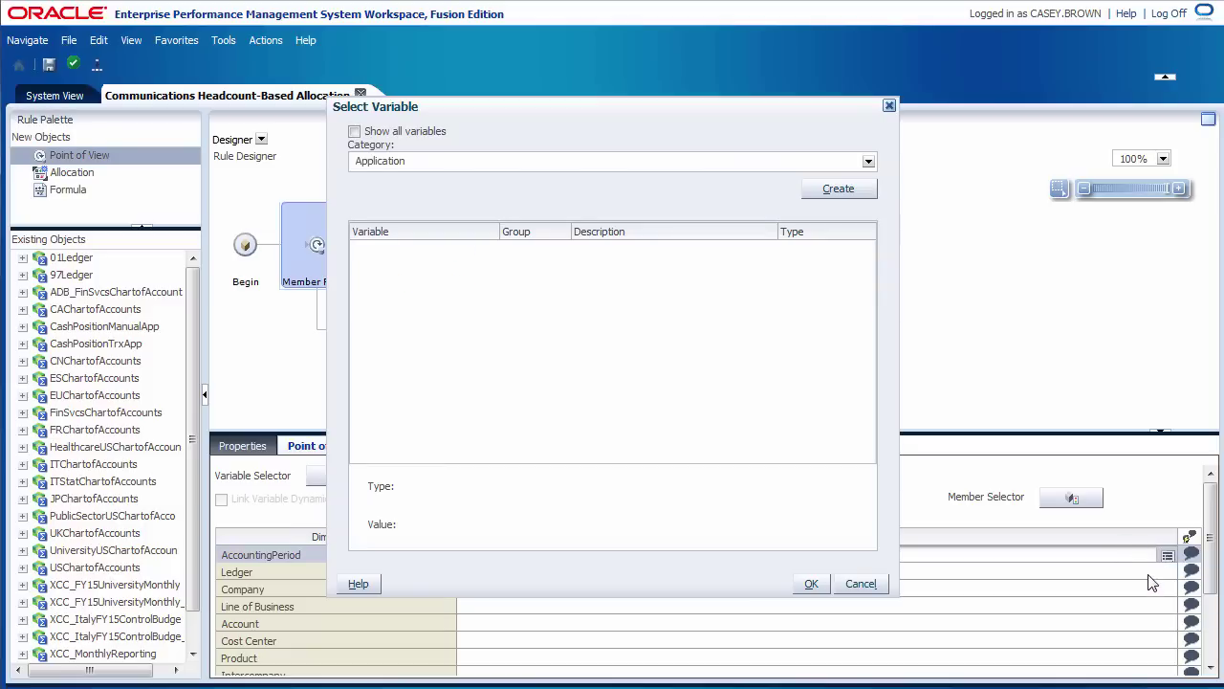
pyautogui.click(868, 163)
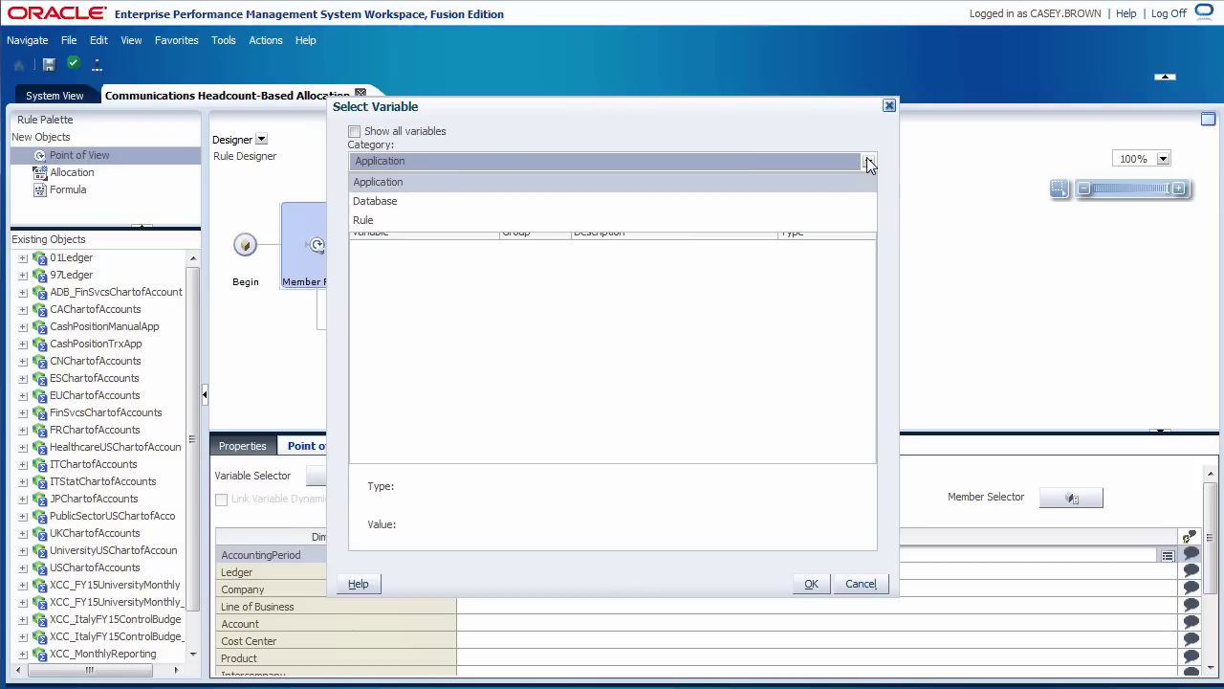
pyautogui.click(853, 199)
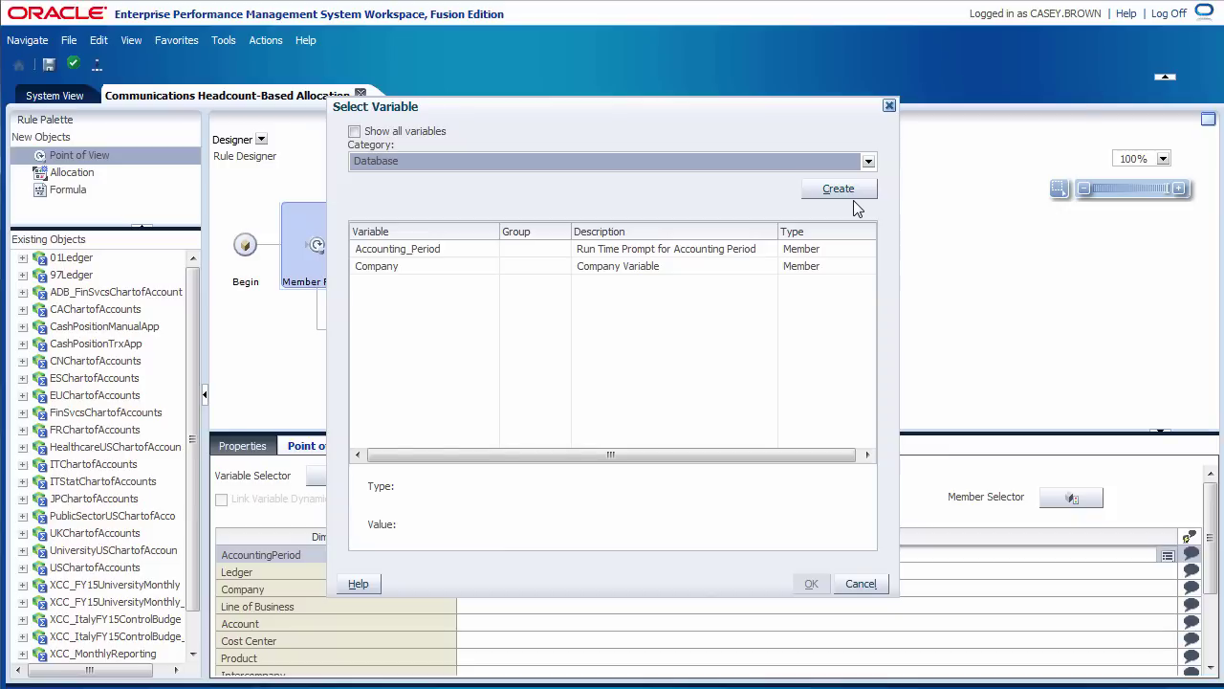
pyautogui.click(846, 248)
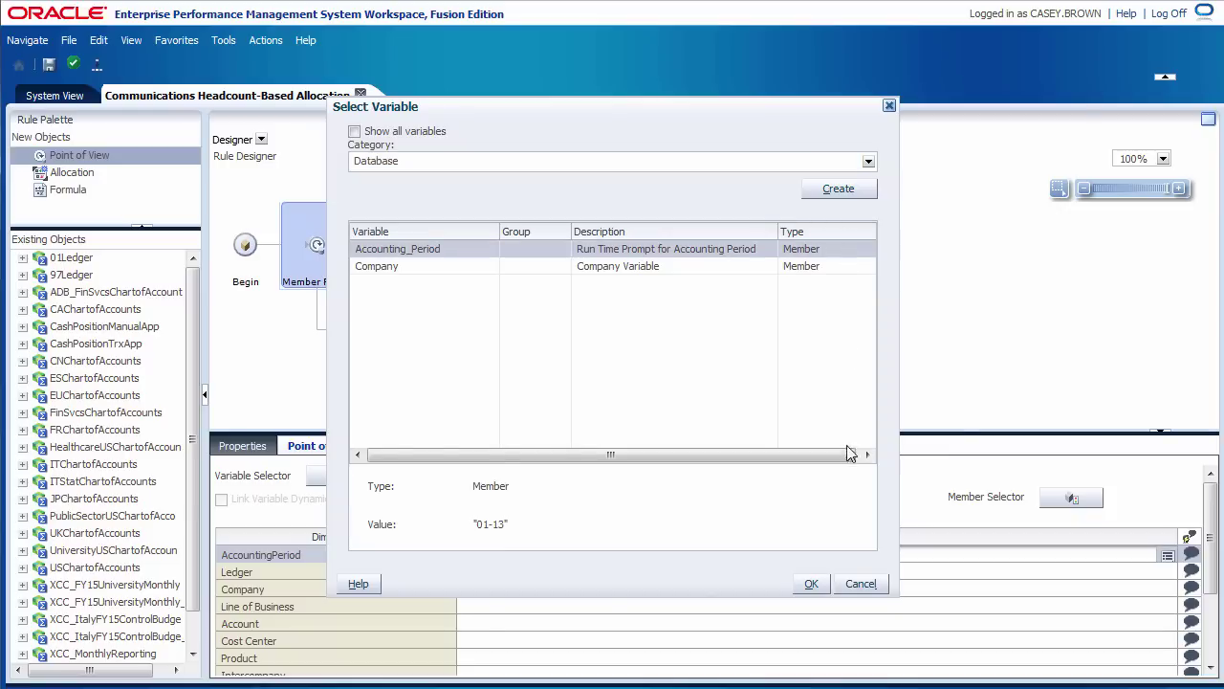
pyautogui.click(811, 583)
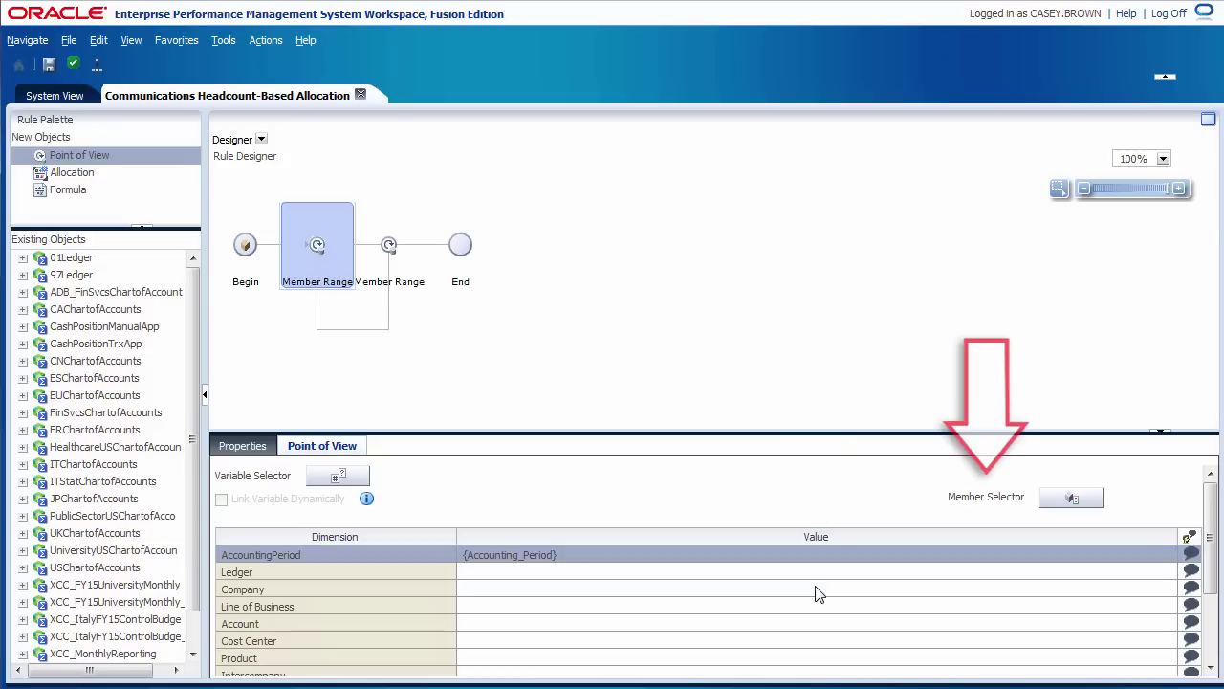
# Step: Add US Primary Ledger from All Ledgers as the Ledger member of the point of view
pyautogui.click(1071, 498)
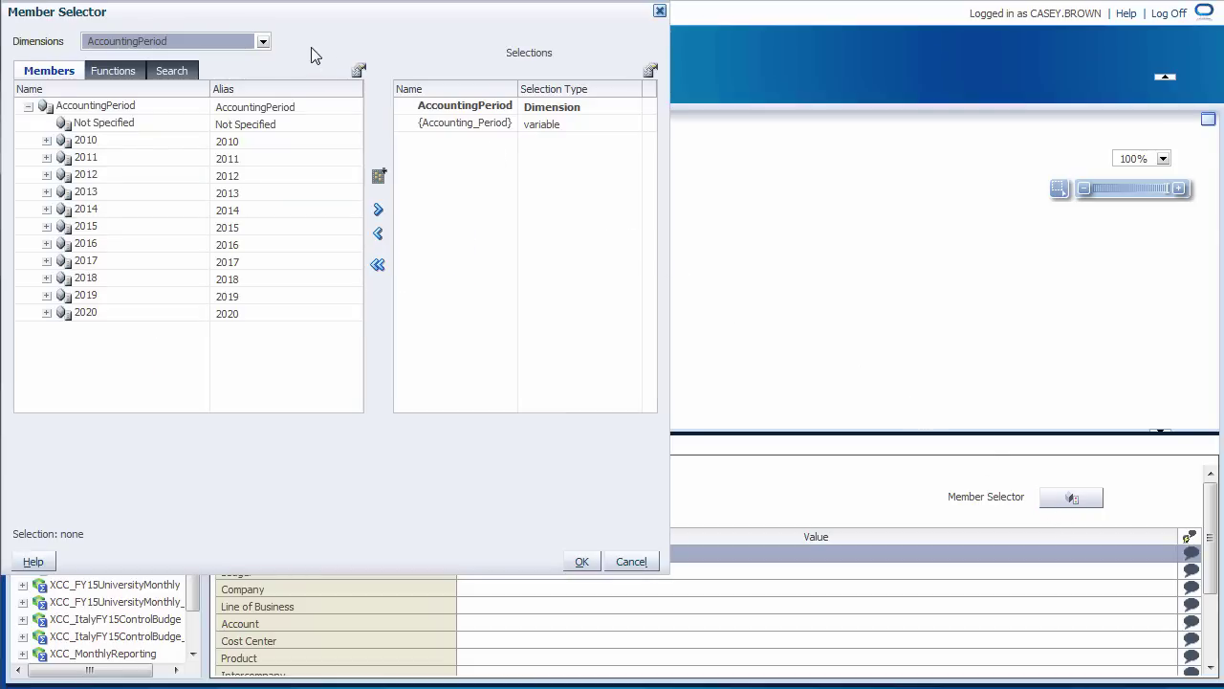
pyautogui.click(263, 42)
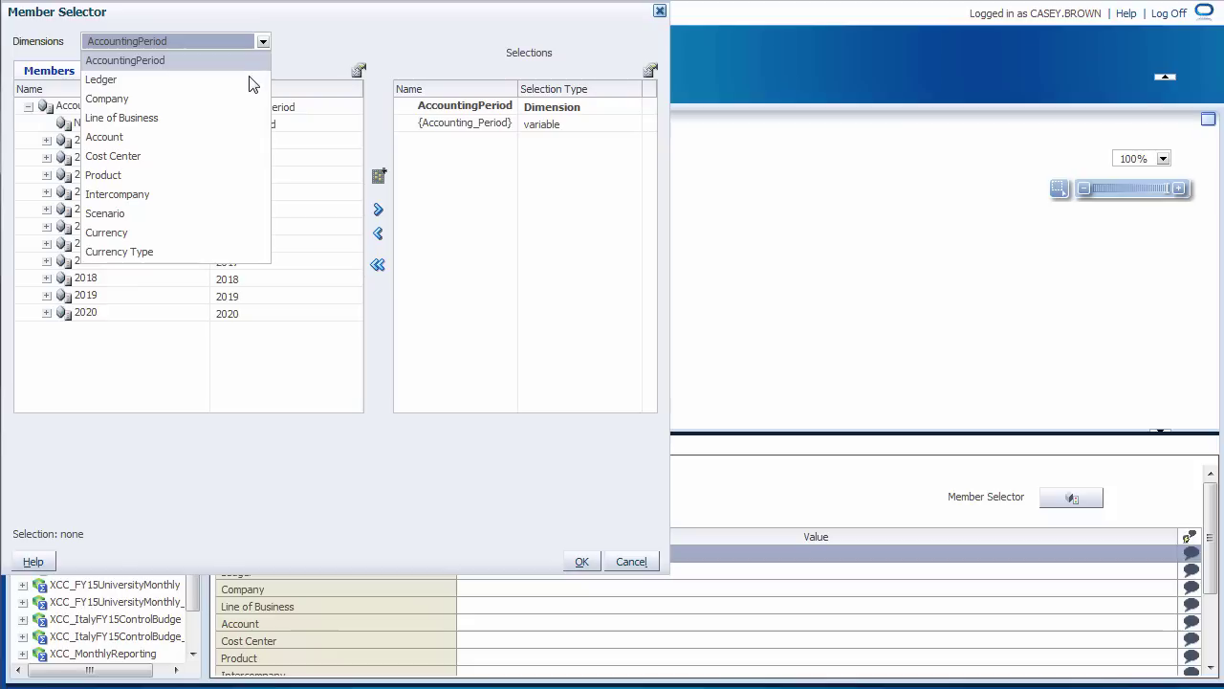
pyautogui.click(247, 80)
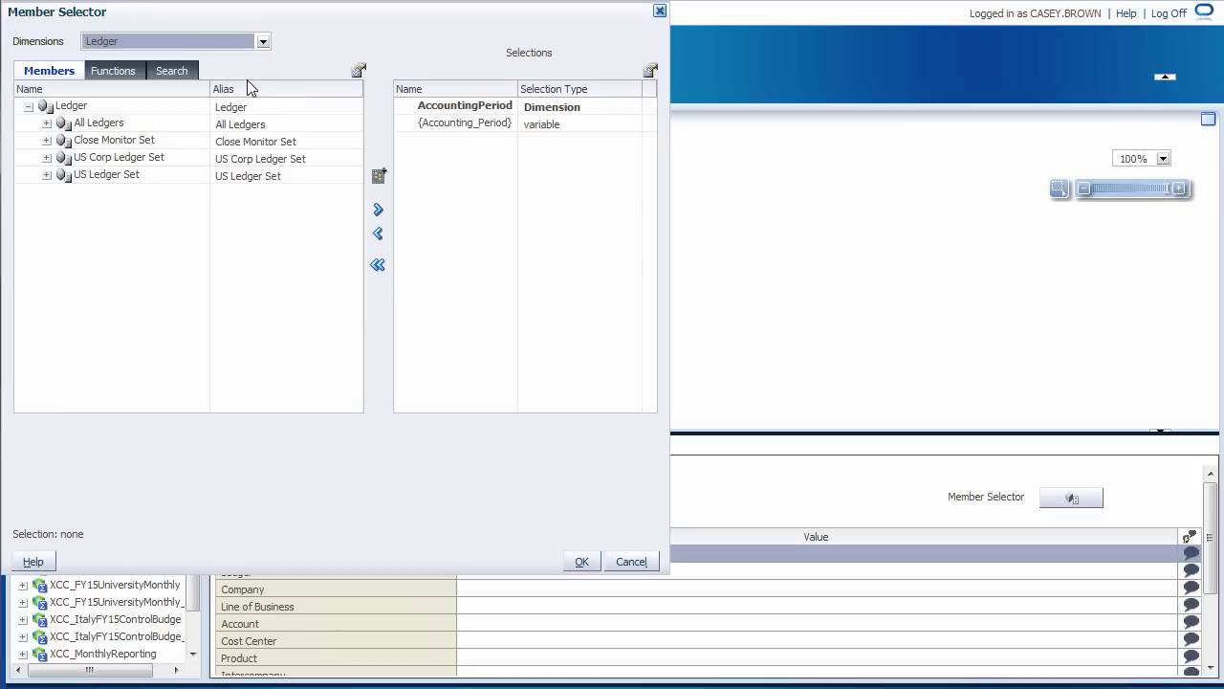
pyautogui.click(47, 123)
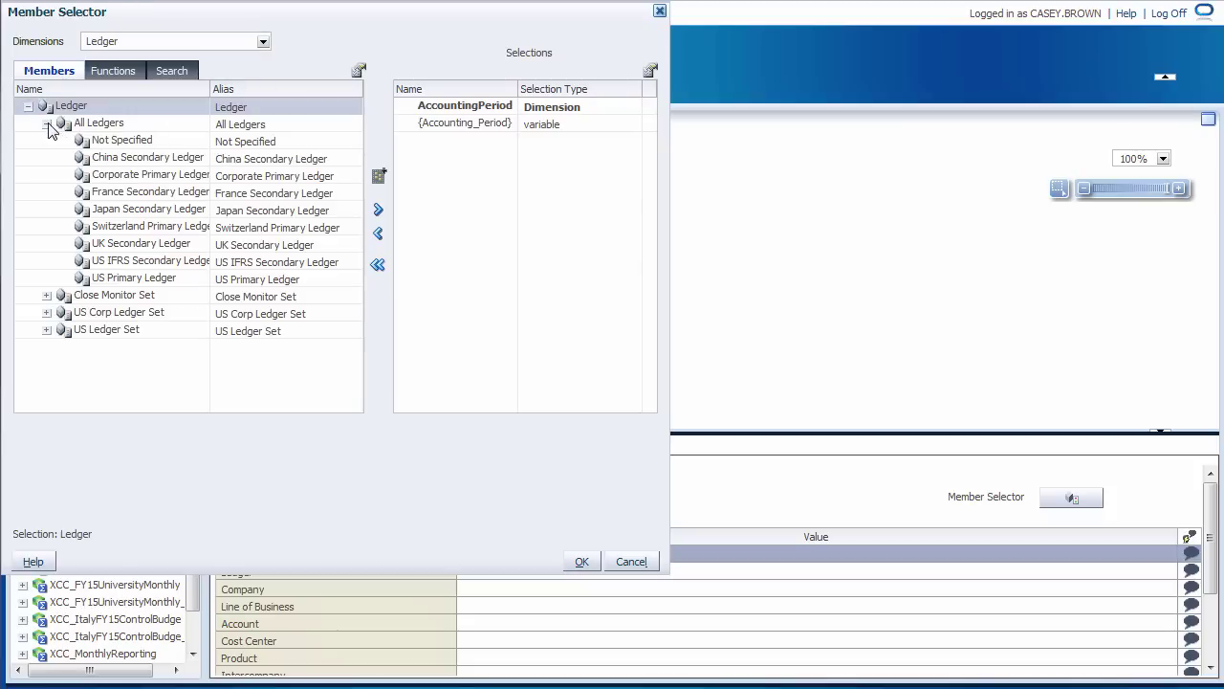
pyautogui.click(187, 272)
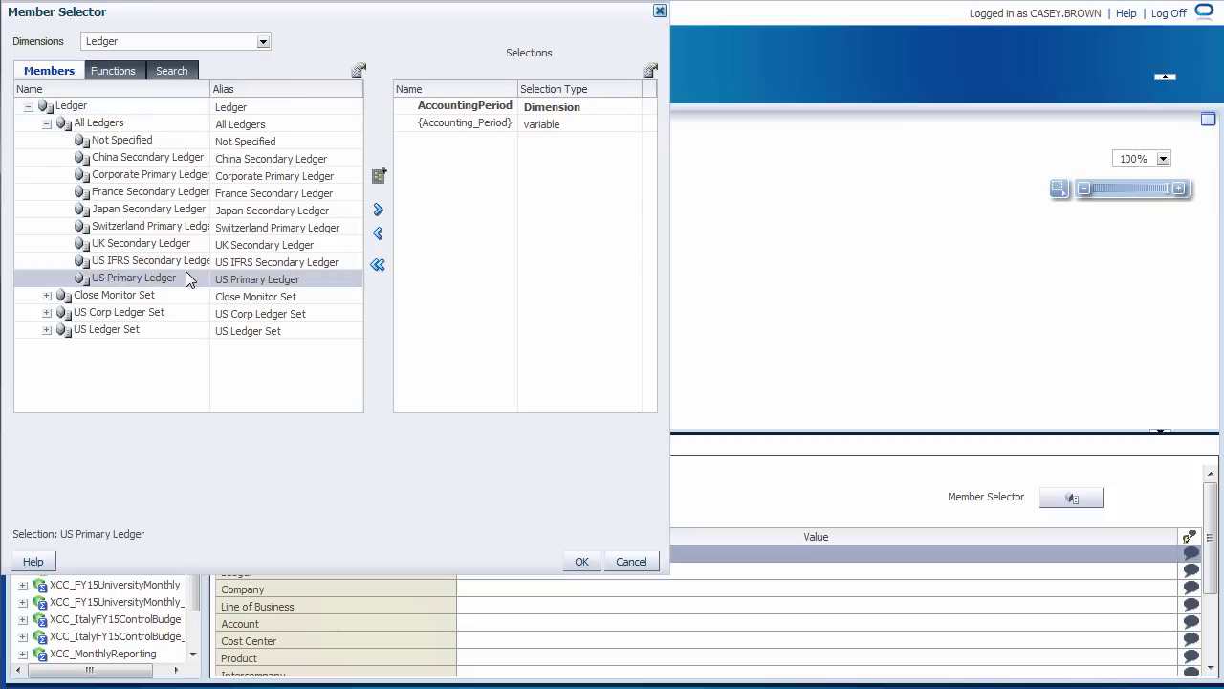
pyautogui.click(378, 210)
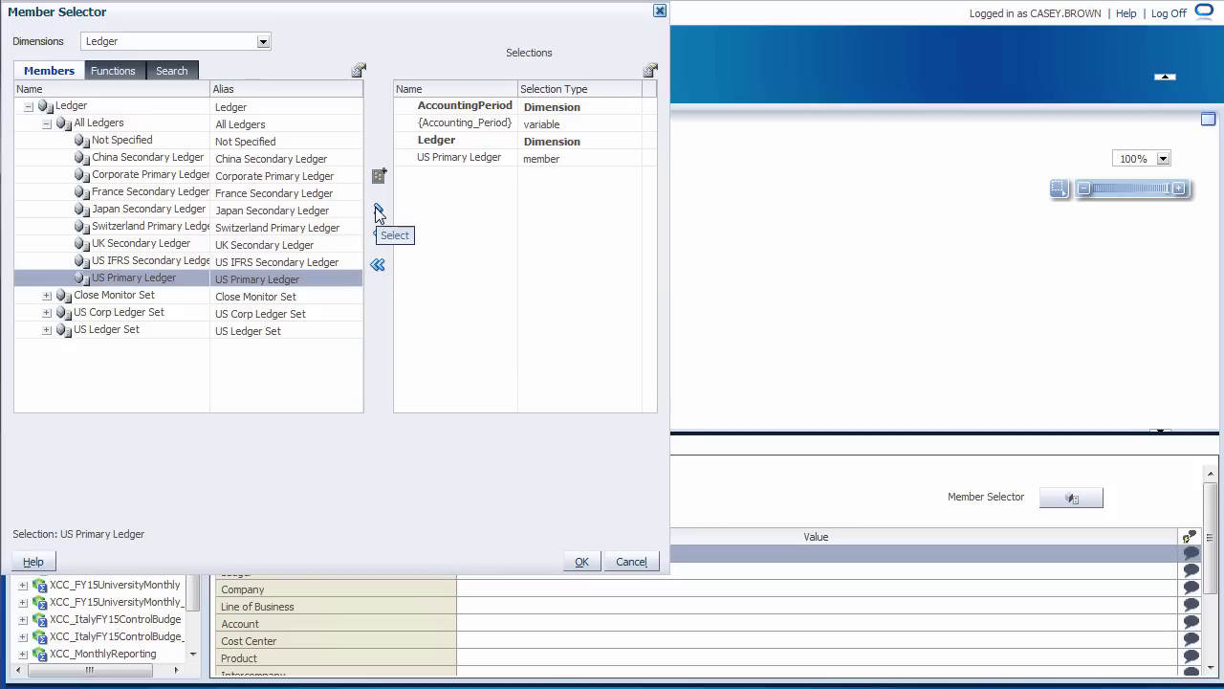
# Step: Add company 101 from All Company Values as the Company member selection
pyautogui.click(263, 42)
pyautogui.click(239, 98)
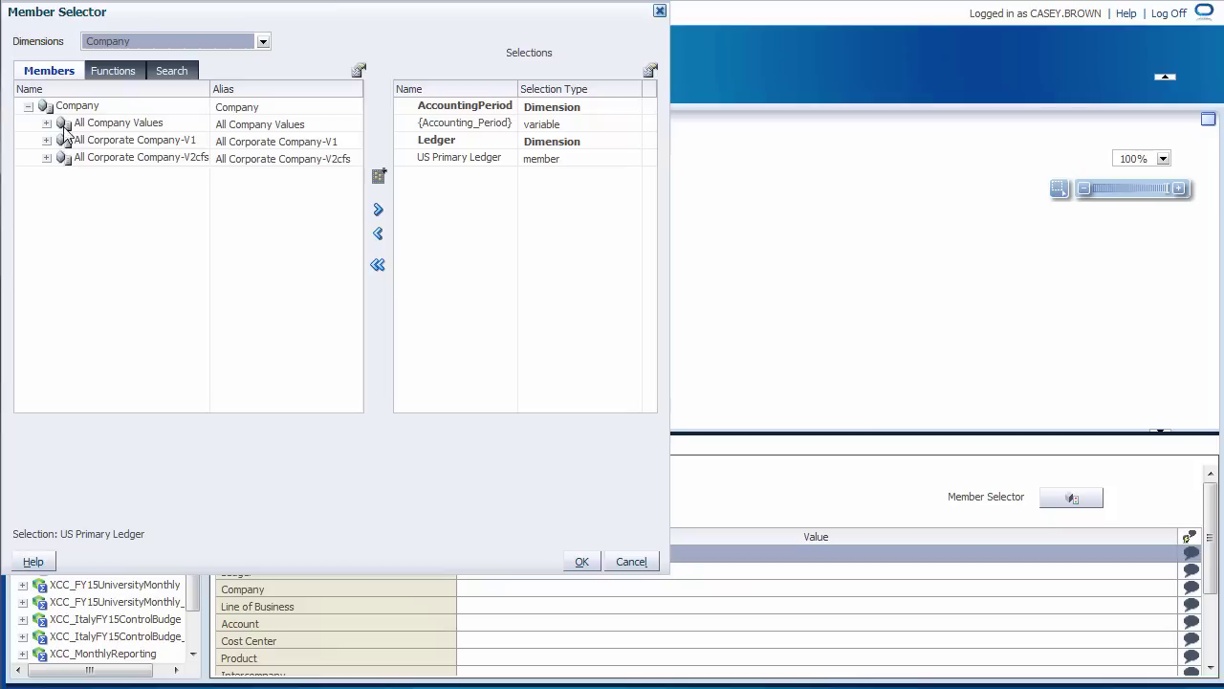
pyautogui.click(45, 124)
pyautogui.click(144, 157)
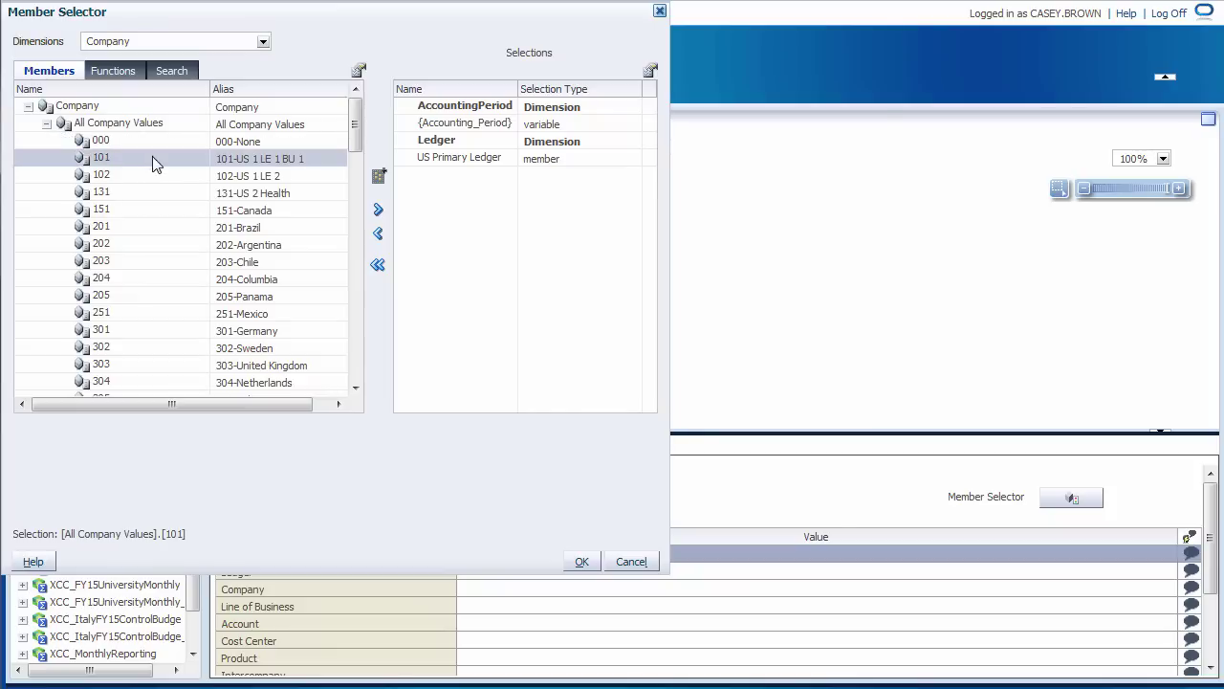
pyautogui.click(378, 208)
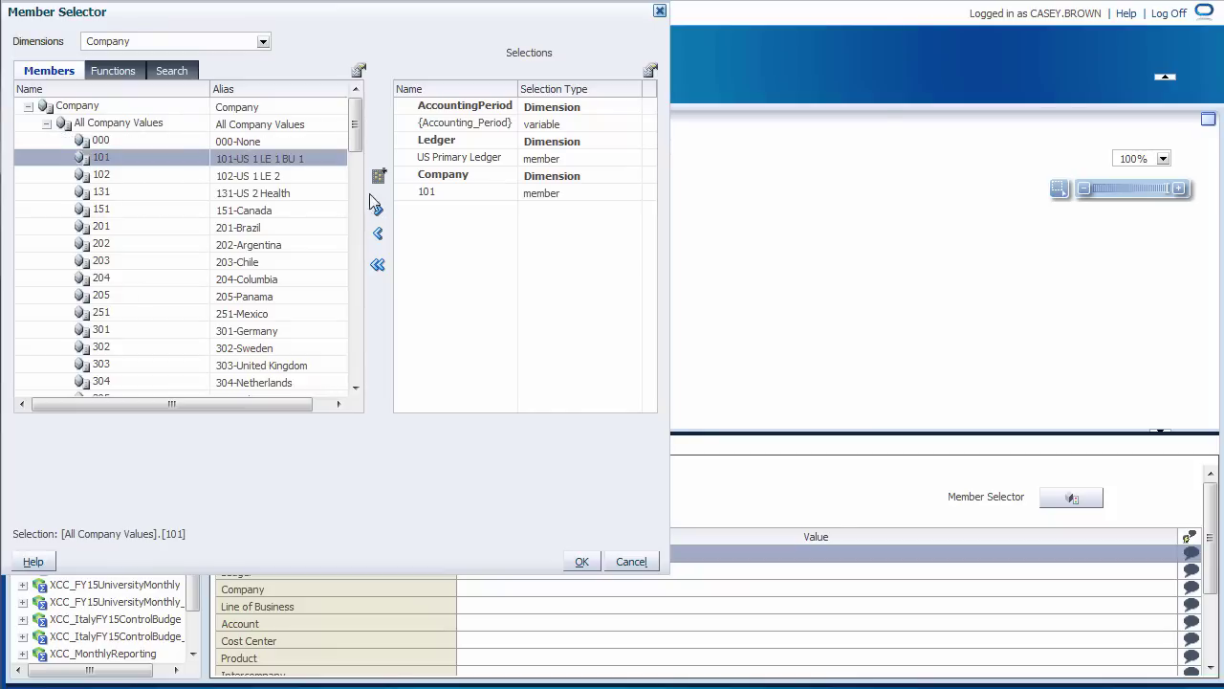
# Step: Add member 10 from All Line of Business Values as the Line of Business selection
pyautogui.click(263, 42)
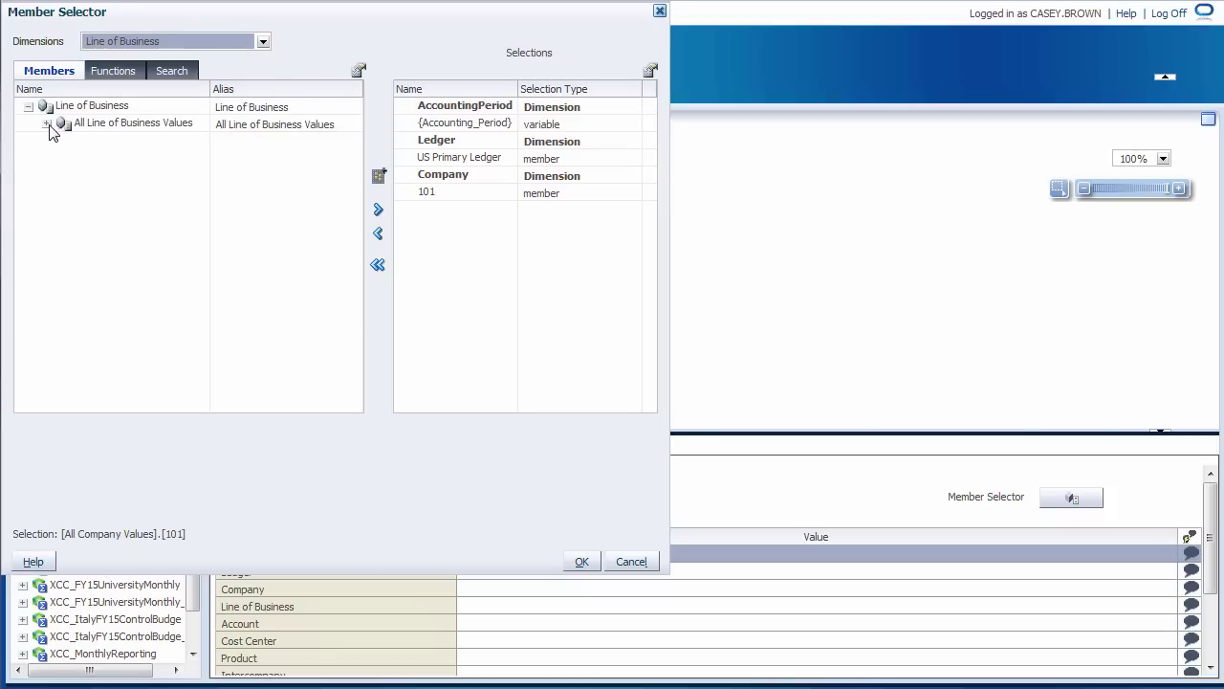
pyautogui.click(47, 124)
pyautogui.click(157, 158)
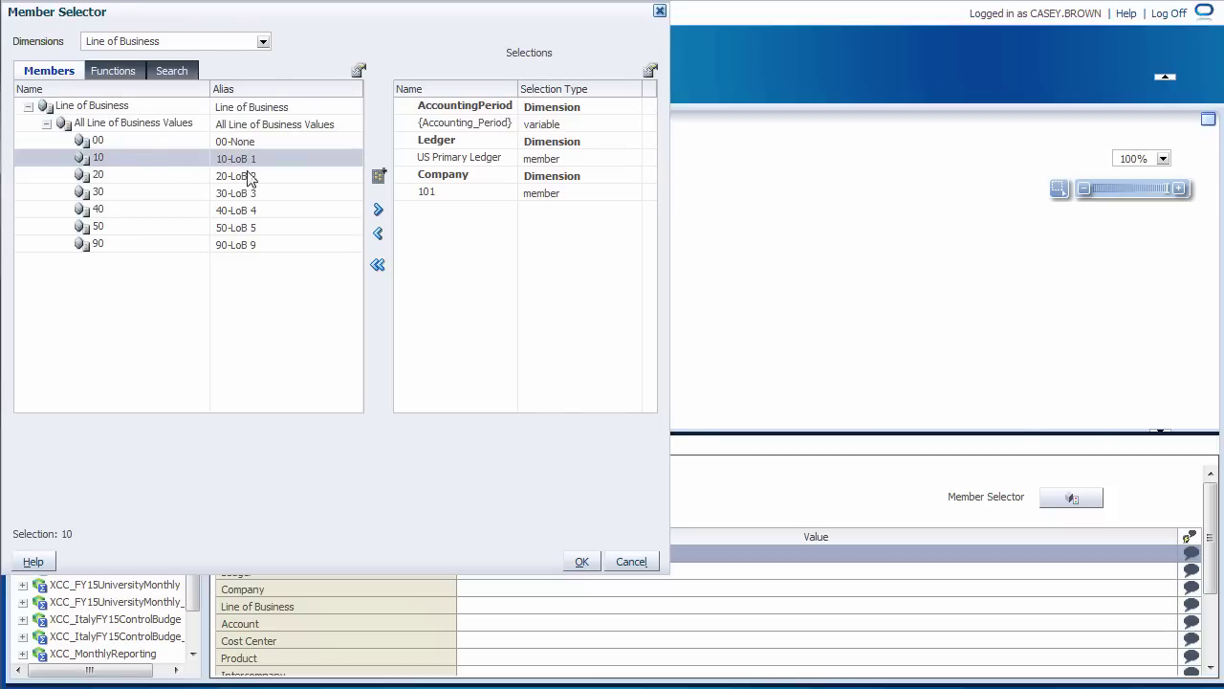
pyautogui.click(378, 208)
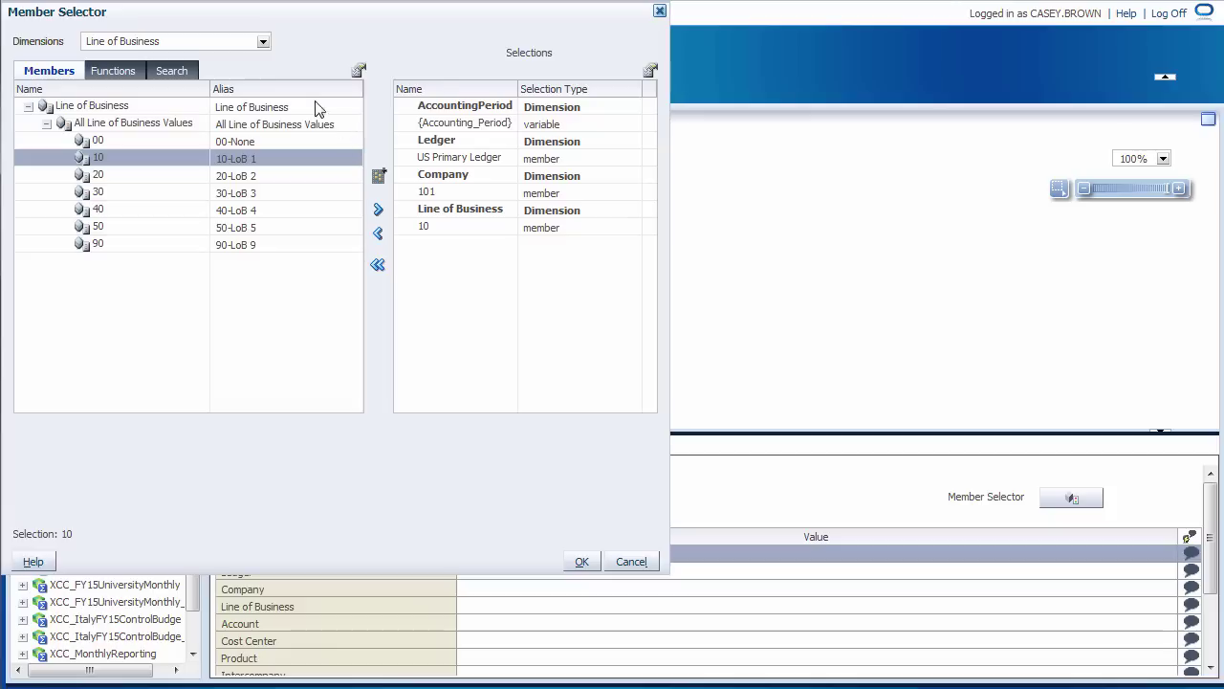
# Step: Add member 000 from All Product Values as the Product selection of the point of view
pyautogui.click(262, 43)
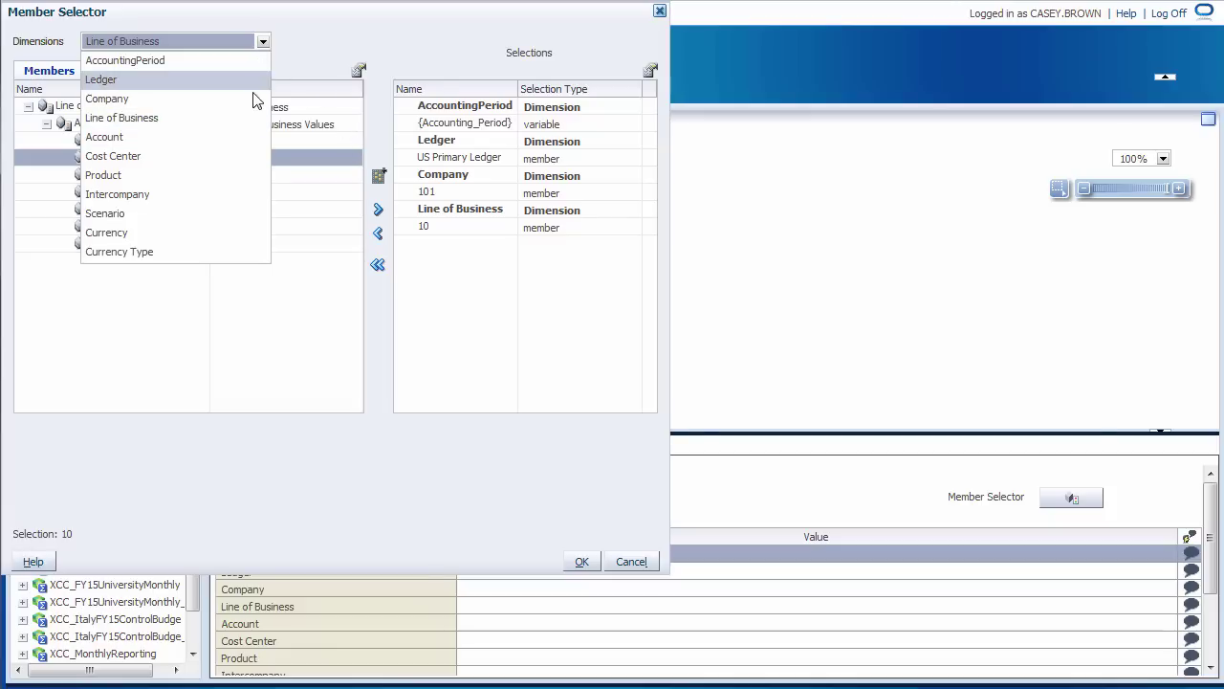
pyautogui.click(115, 175)
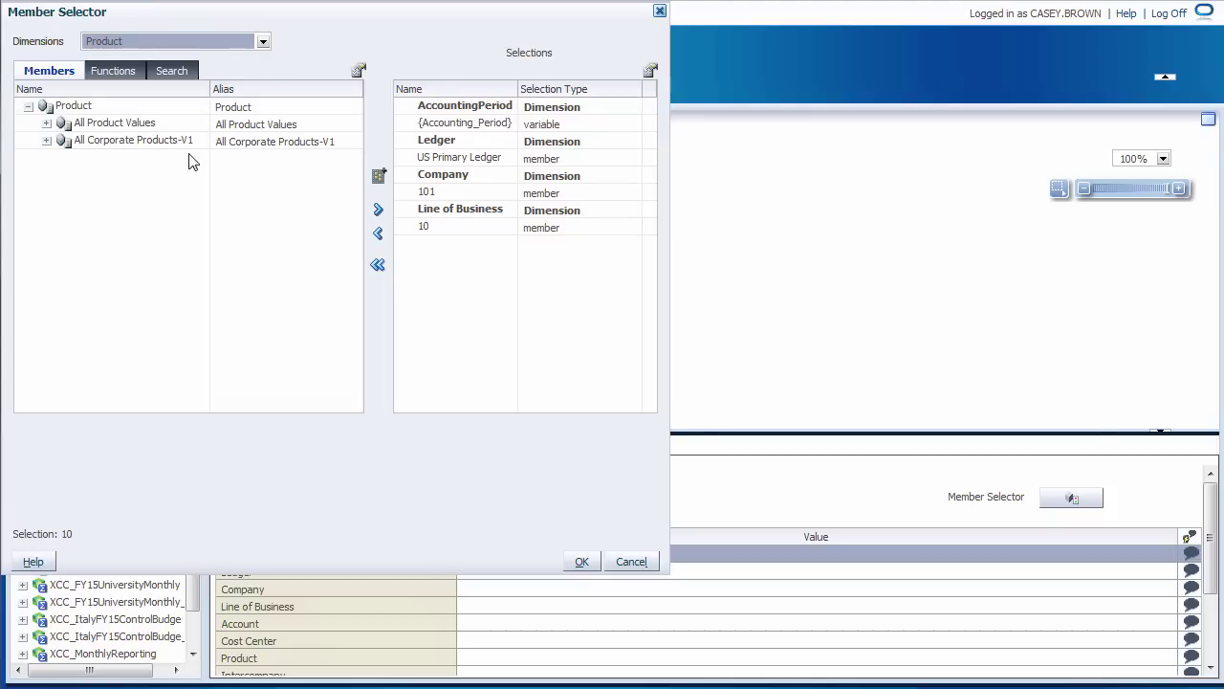
pyautogui.click(47, 123)
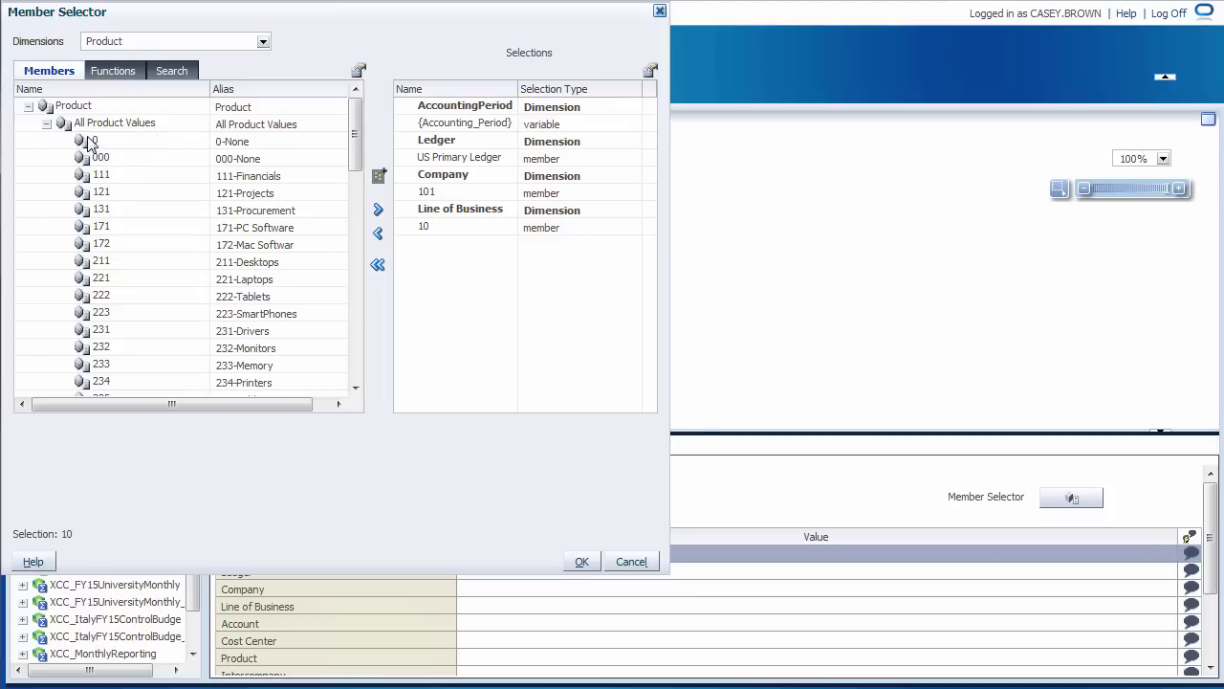
pyautogui.click(149, 157)
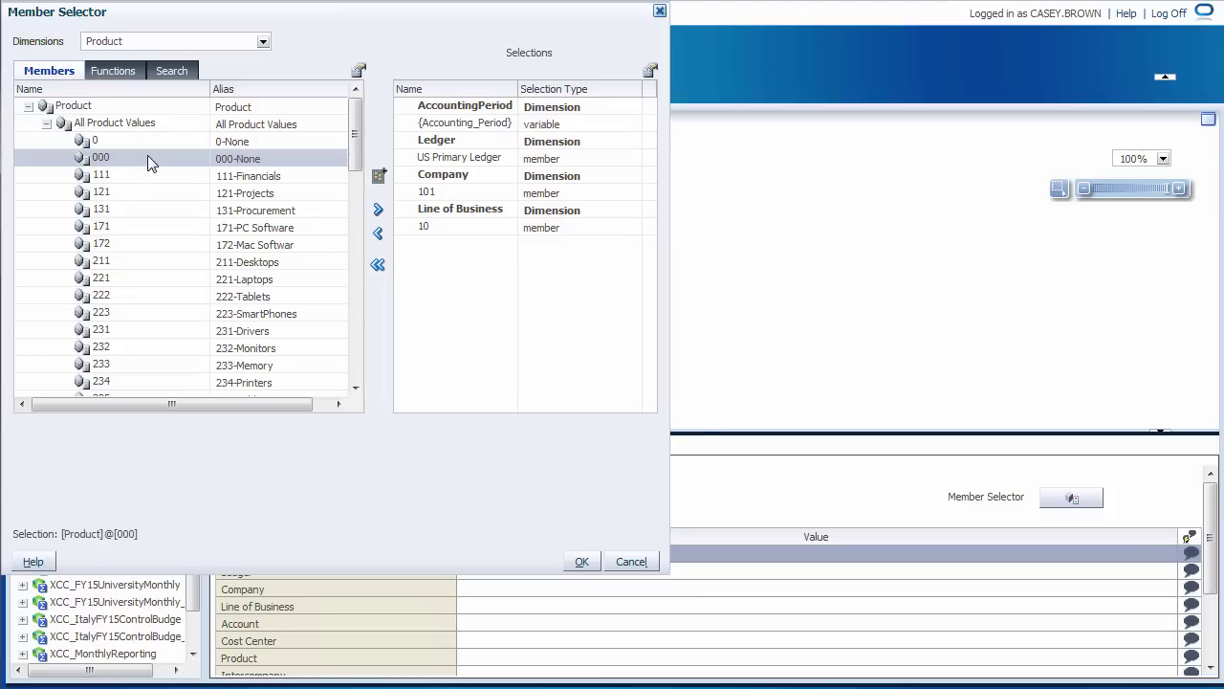
pyautogui.click(378, 209)
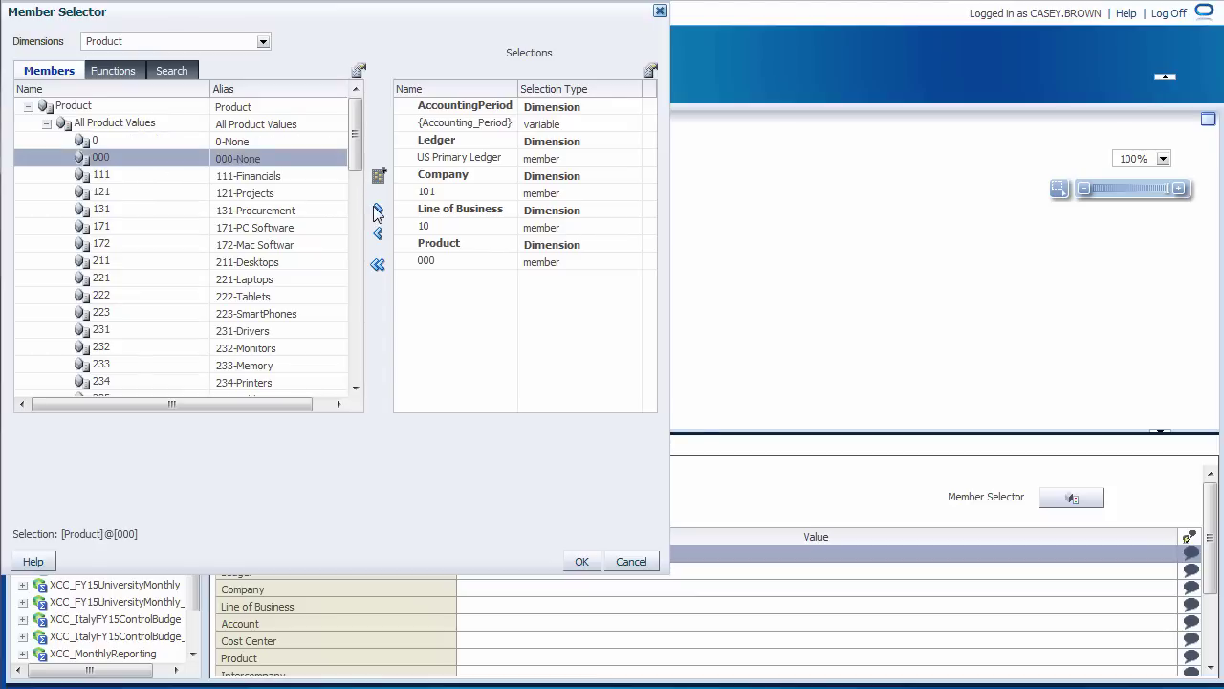
# Step: Add member 000 from All Intercompany Values as the Intercompany selection of the point of view
pyautogui.click(264, 44)
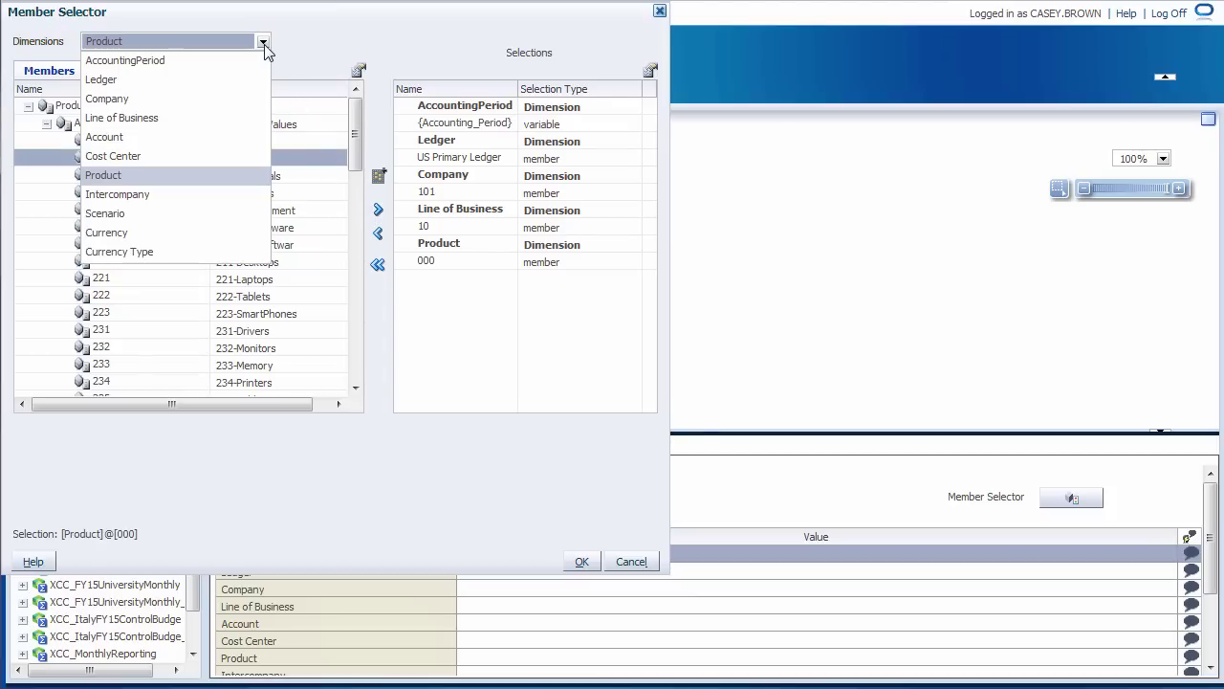
pyautogui.click(240, 192)
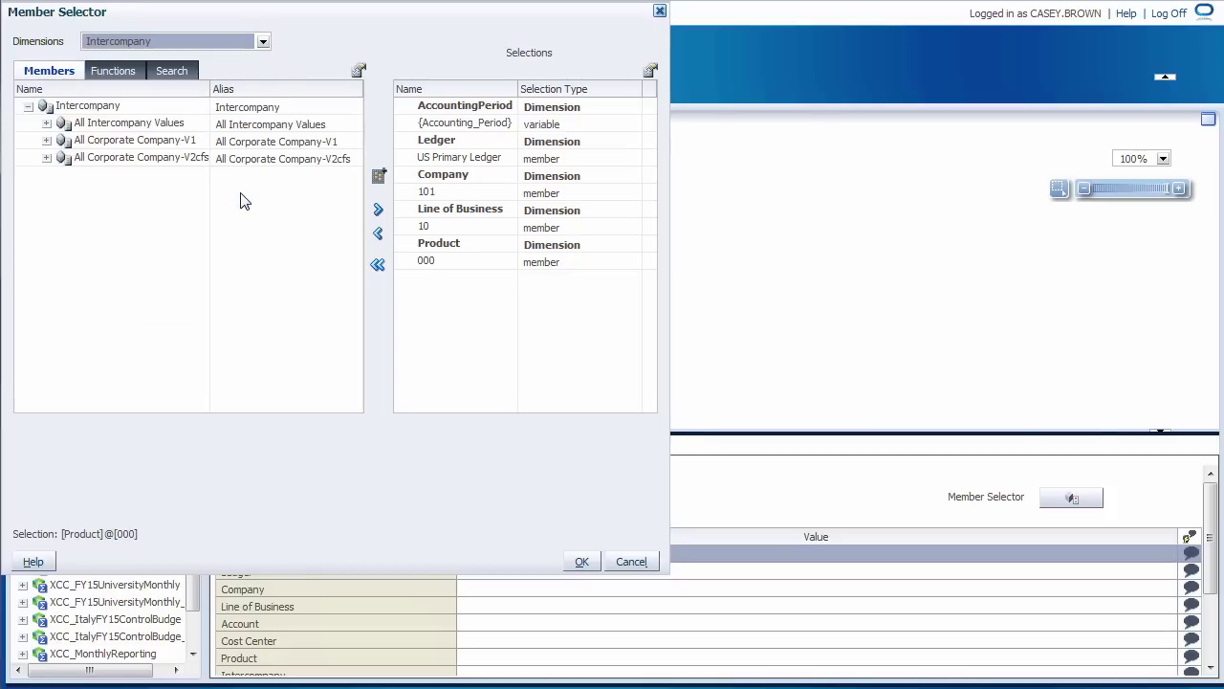
pyautogui.click(47, 125)
pyautogui.click(132, 143)
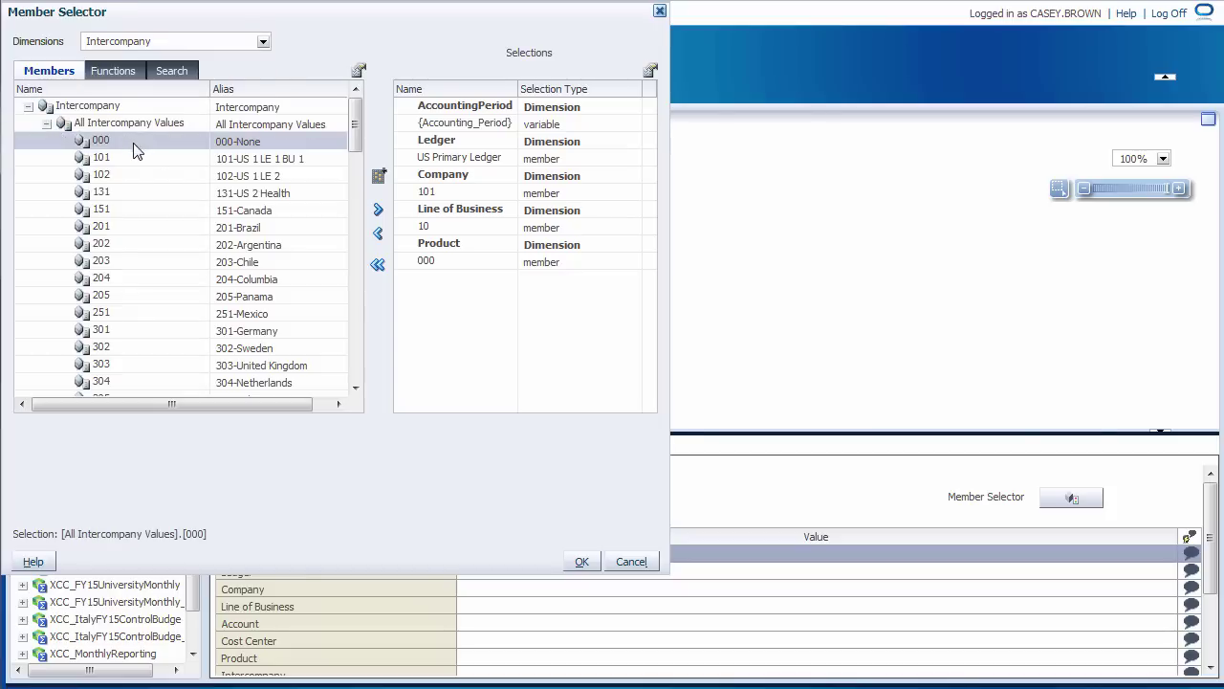
pyautogui.click(378, 213)
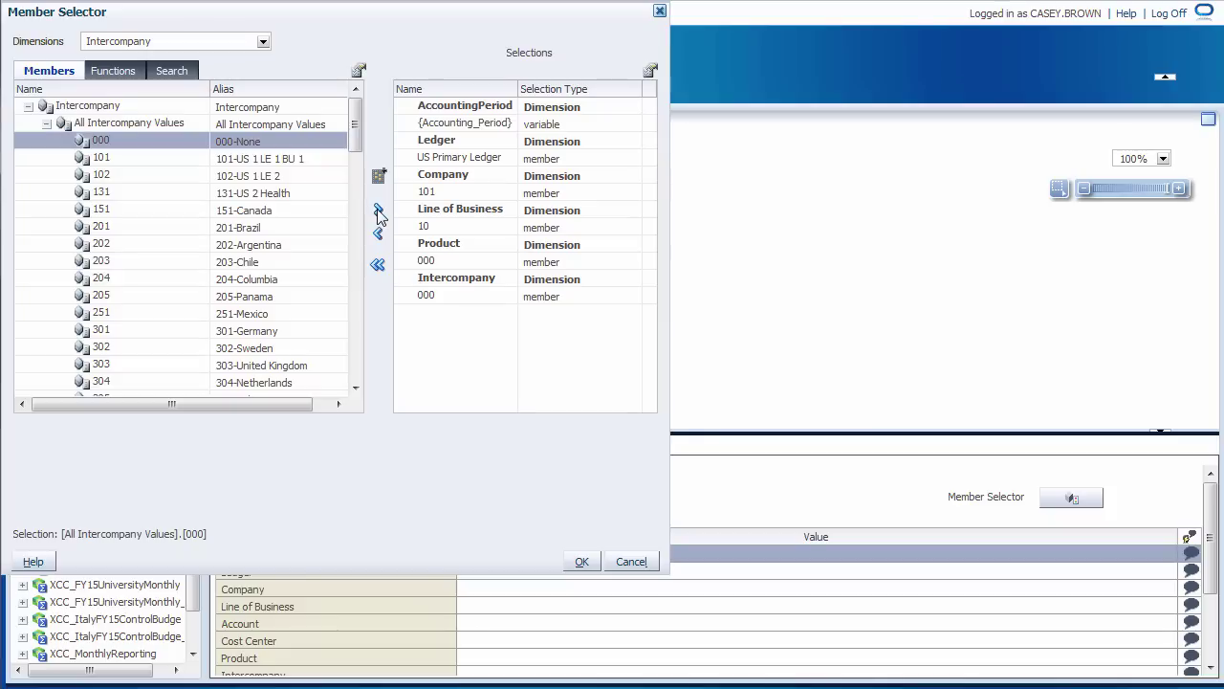
# Step: Search the Currency dimension for USD and add it as the Currency selection
pyautogui.click(262, 43)
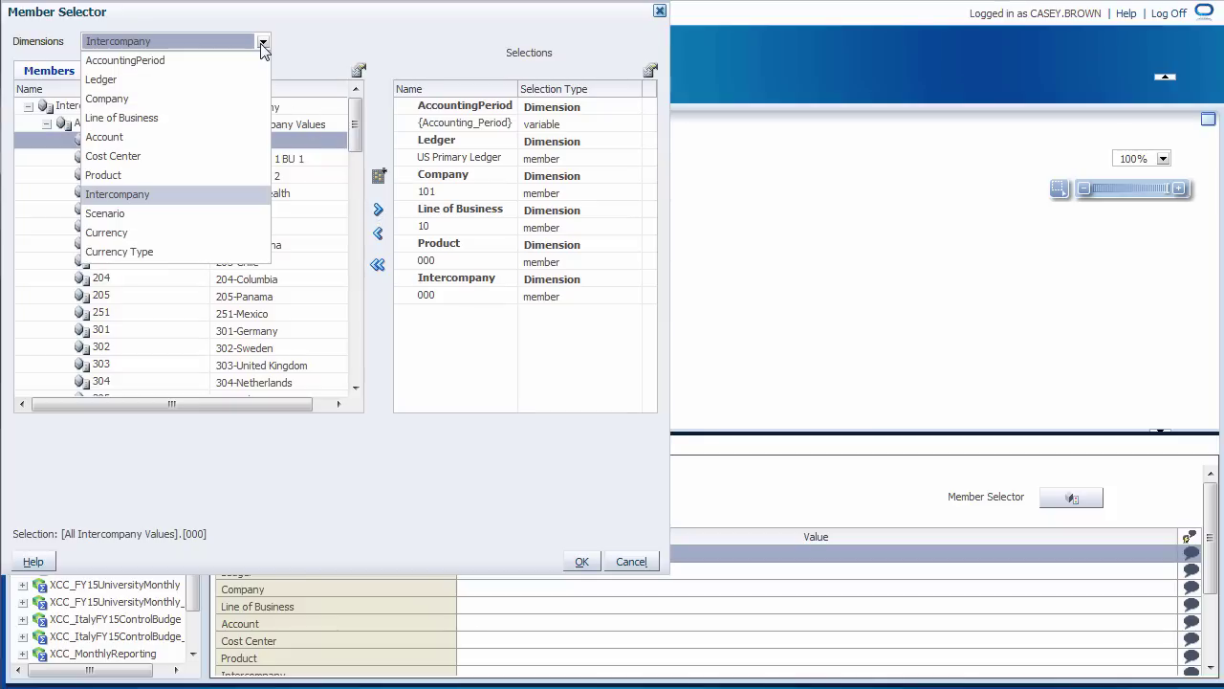
pyautogui.click(246, 234)
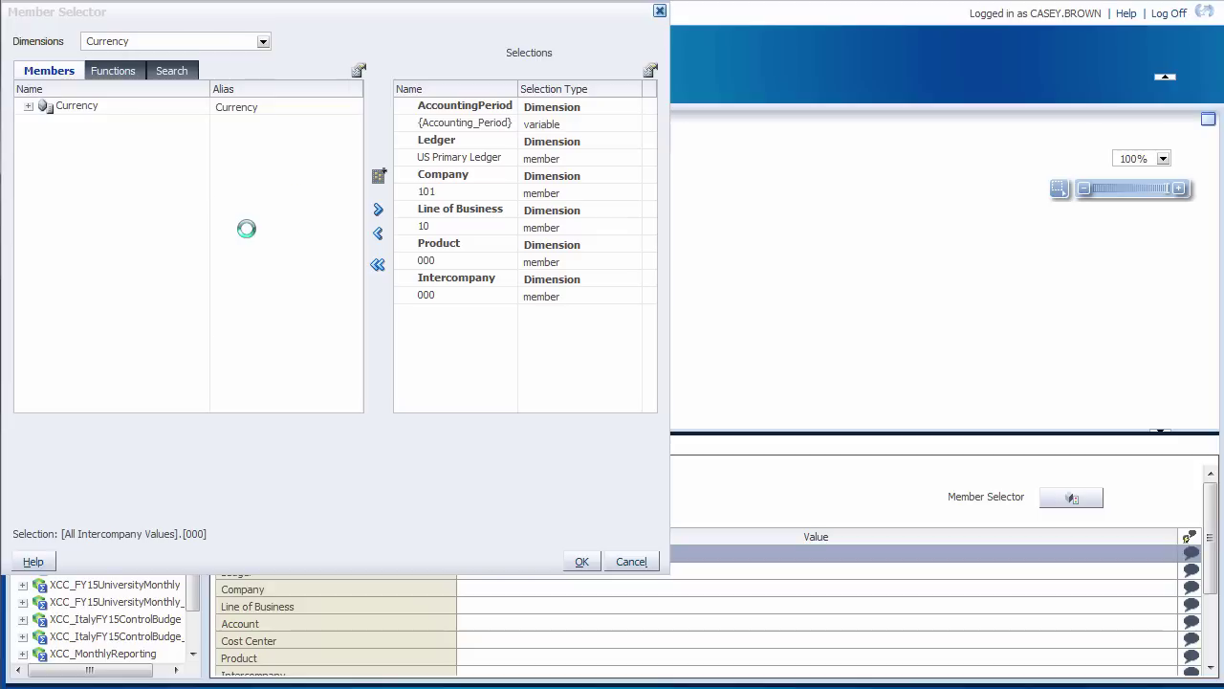
pyautogui.click(176, 71)
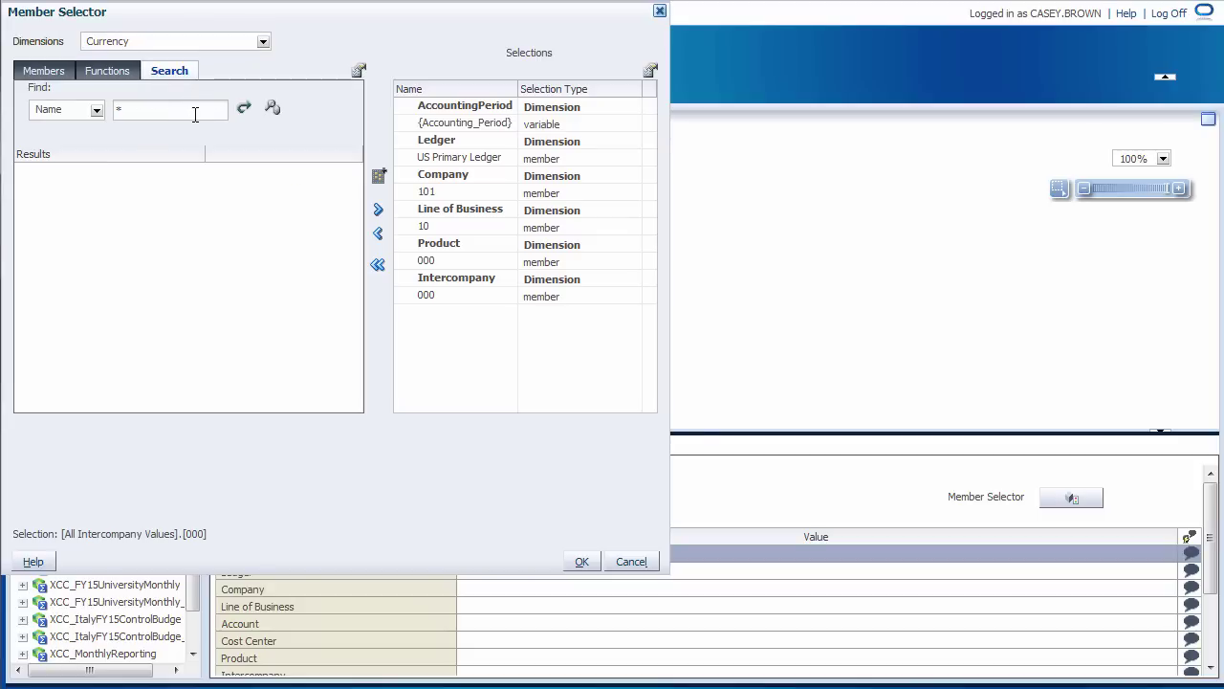
pyautogui.doubleClick(196, 114)
pyautogui.write('USD')
pyautogui.click(244, 109)
pyautogui.click(203, 170)
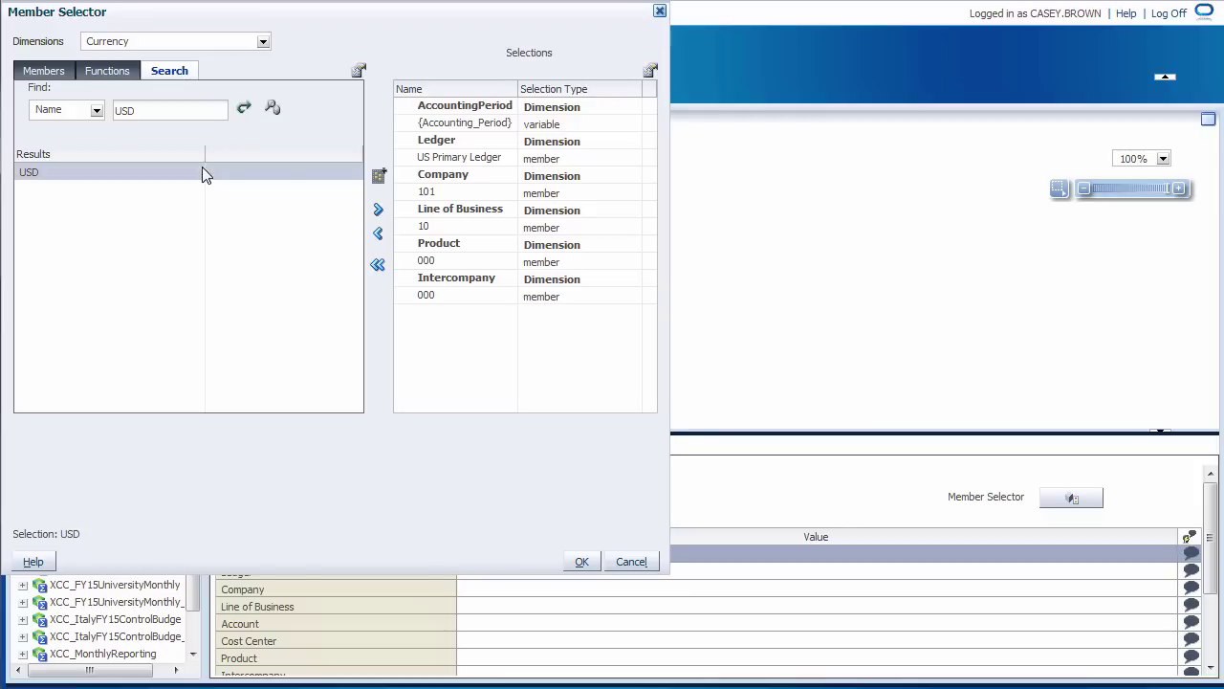
pyautogui.click(379, 212)
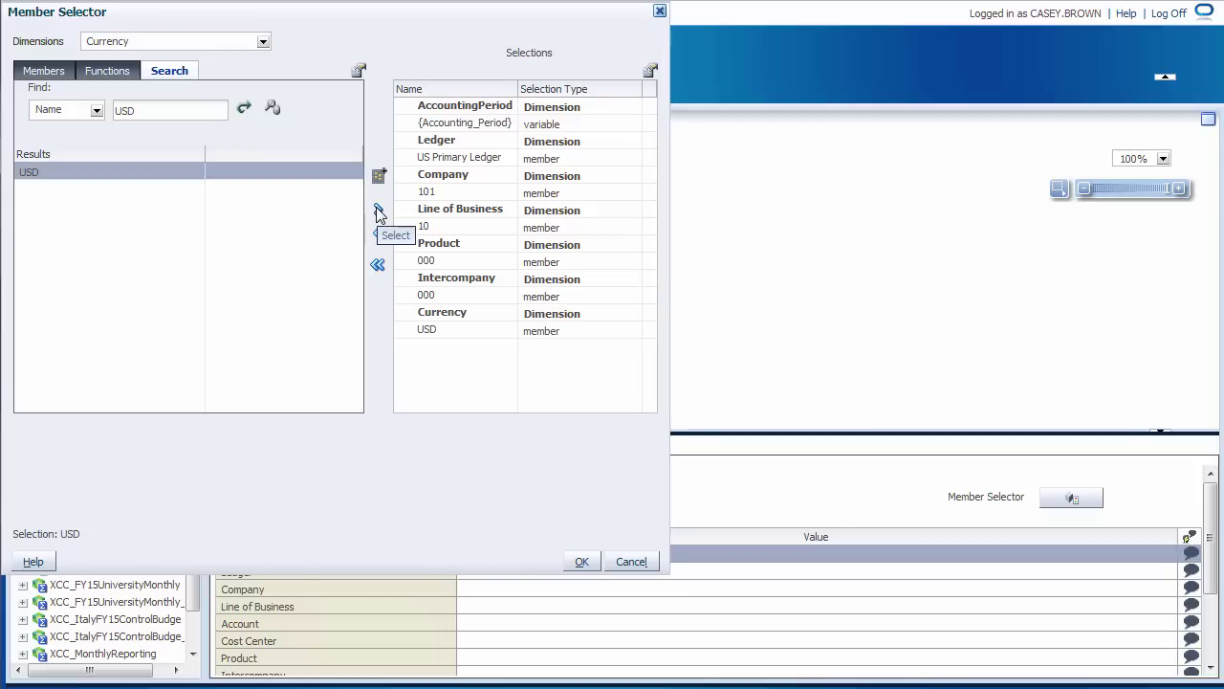
# Step: Add Total as the Currency Type selection and apply all selected members to the point of view
pyautogui.click(53, 77)
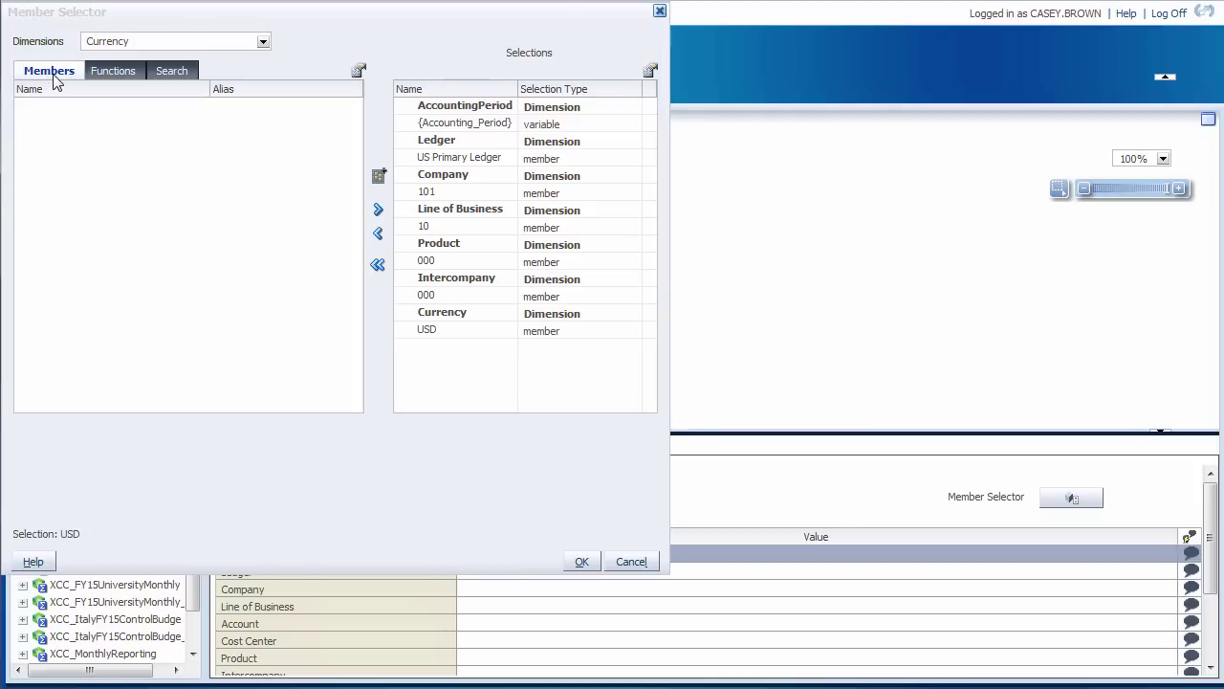
pyautogui.click(263, 42)
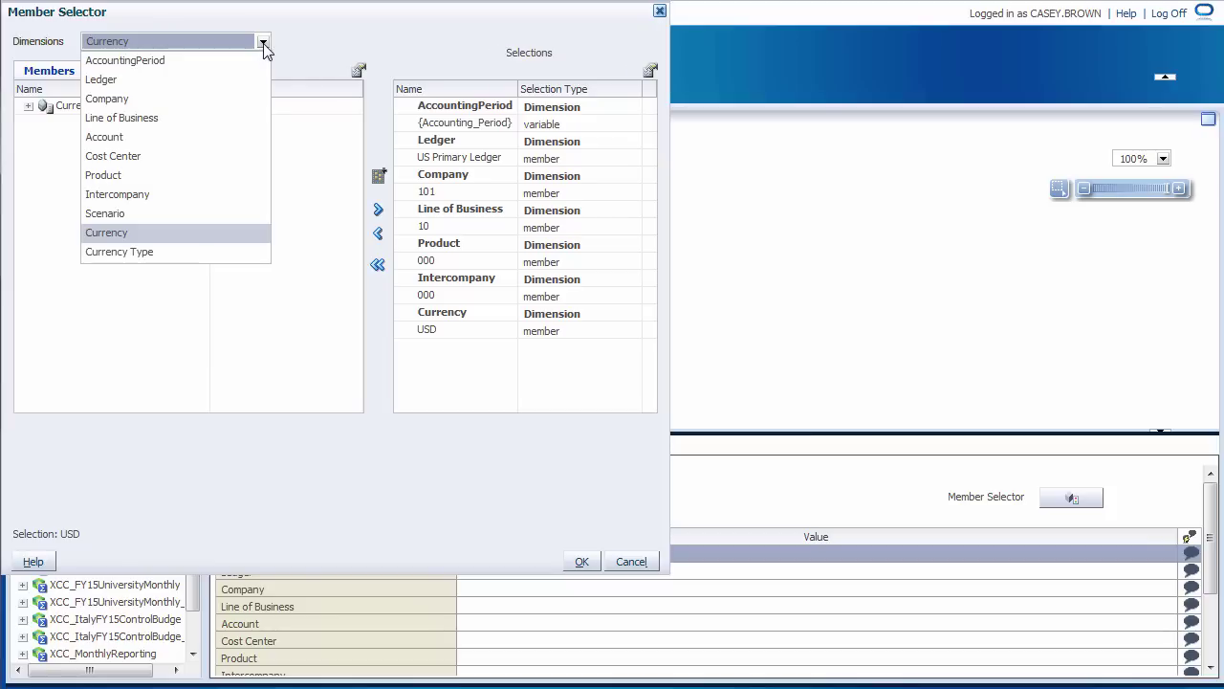
pyautogui.click(246, 251)
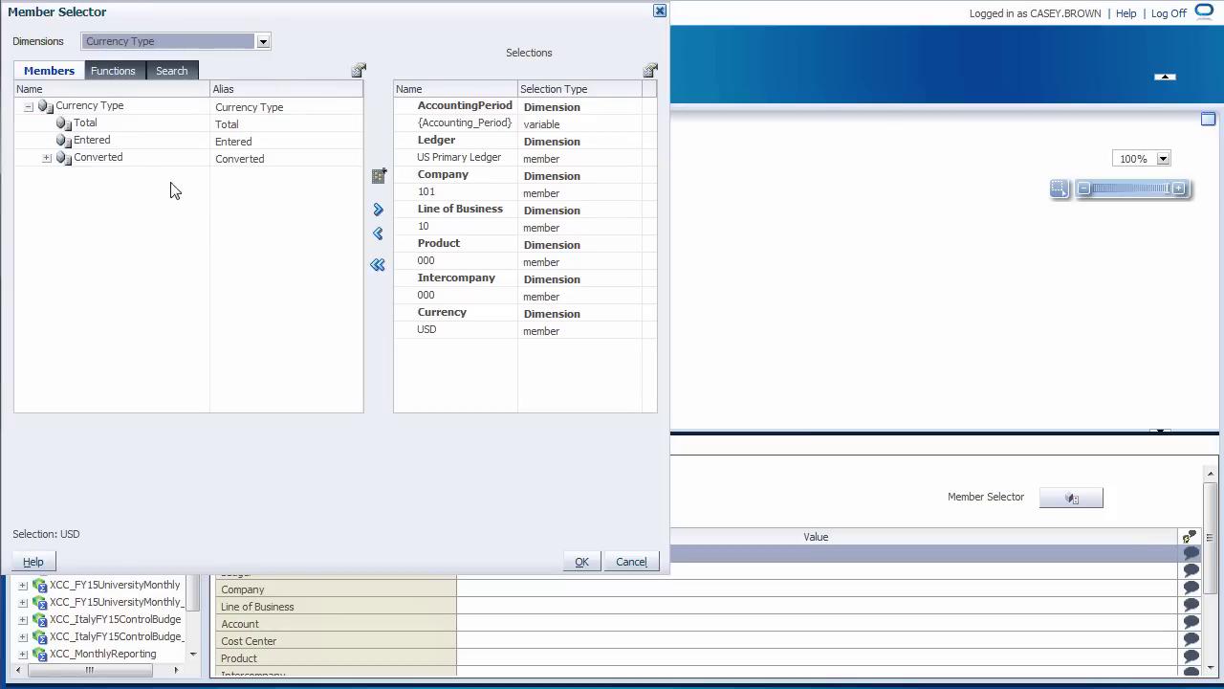
pyautogui.click(134, 126)
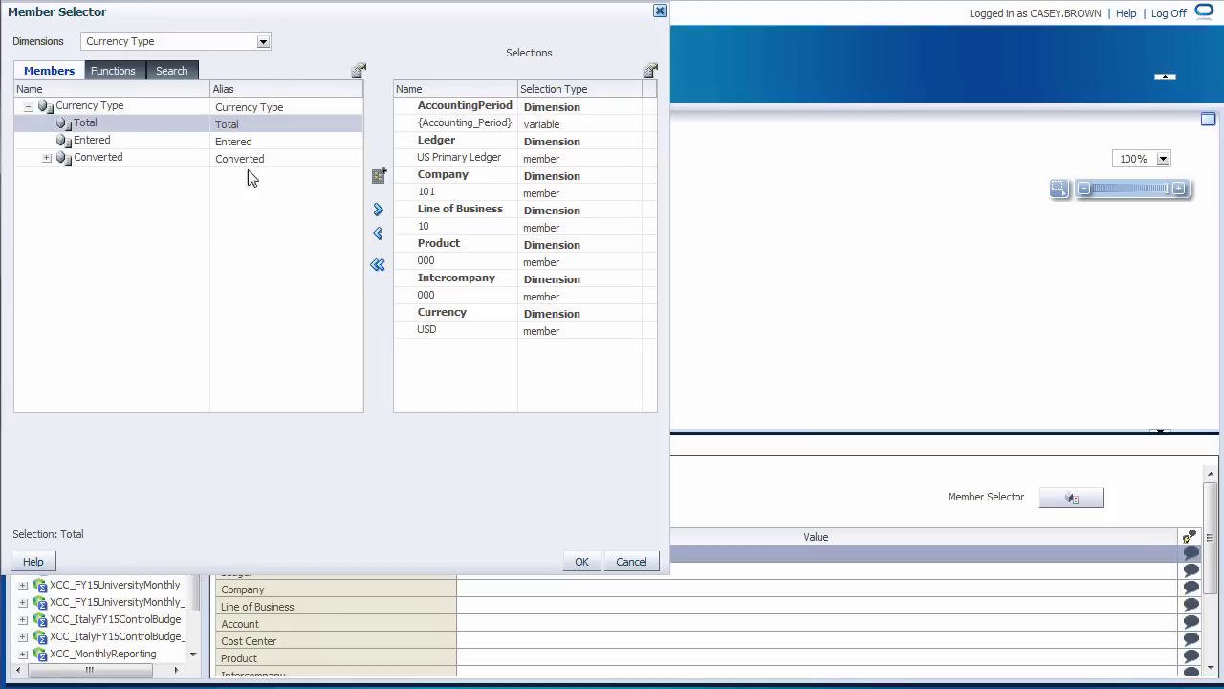
pyautogui.click(376, 210)
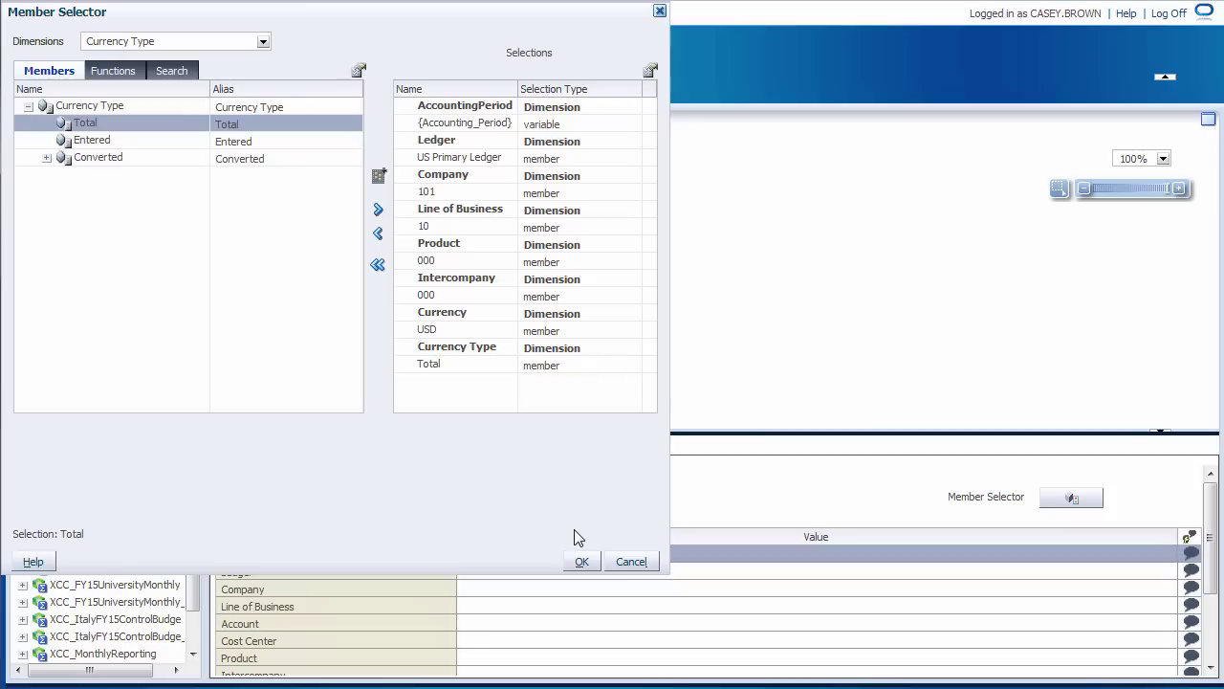
pyautogui.click(577, 561)
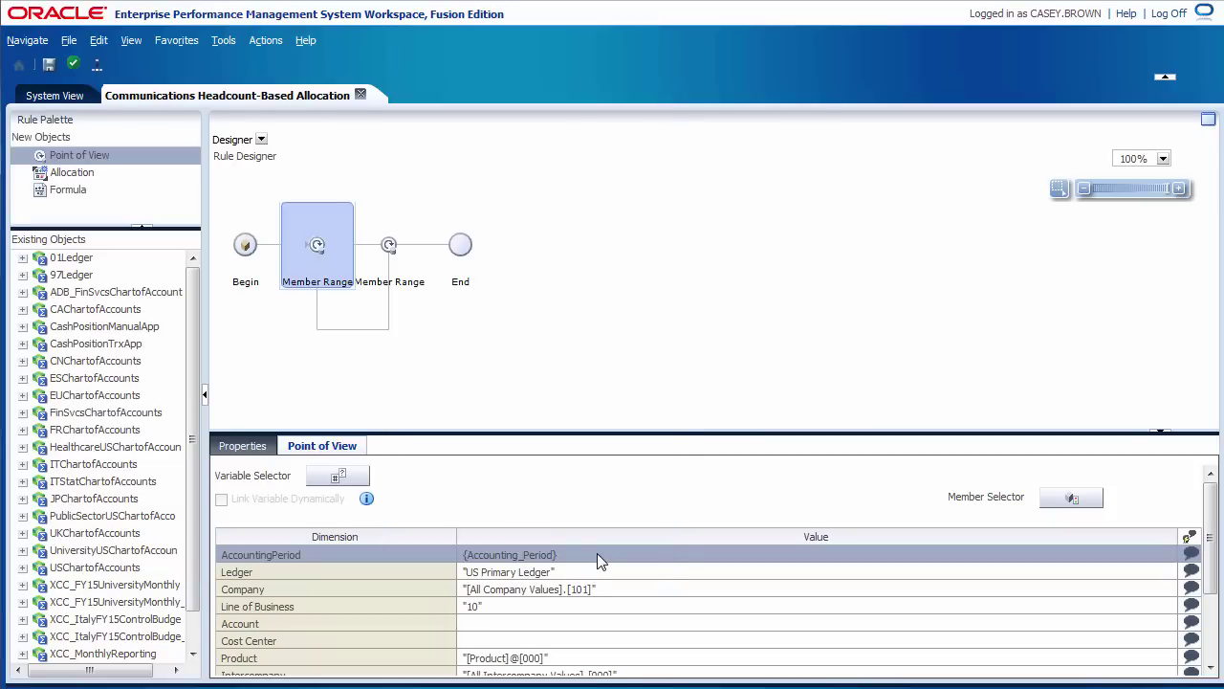
# Step: Insert an Allocation object inside the point of view's member range and advance its wizard to Source without fixing further dimensions
pyautogui.moveTo(1216, 524); pyautogui.dragTo(1218, 586)
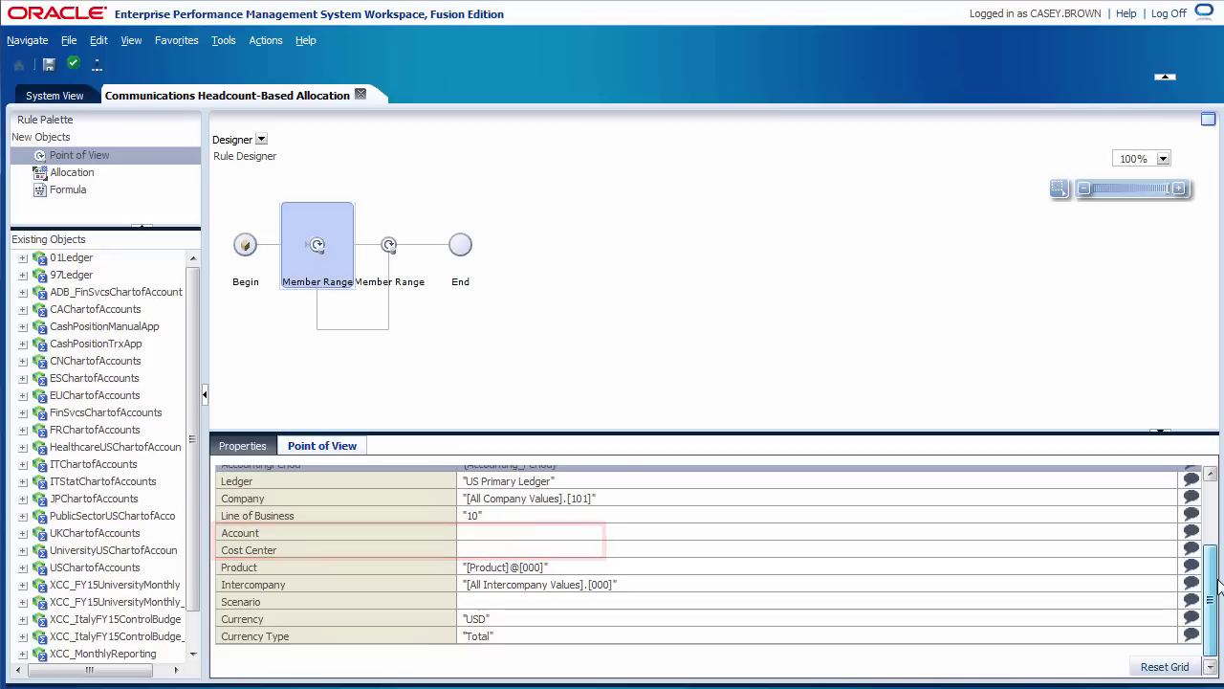
pyautogui.scroll(-1, 1219, 585)
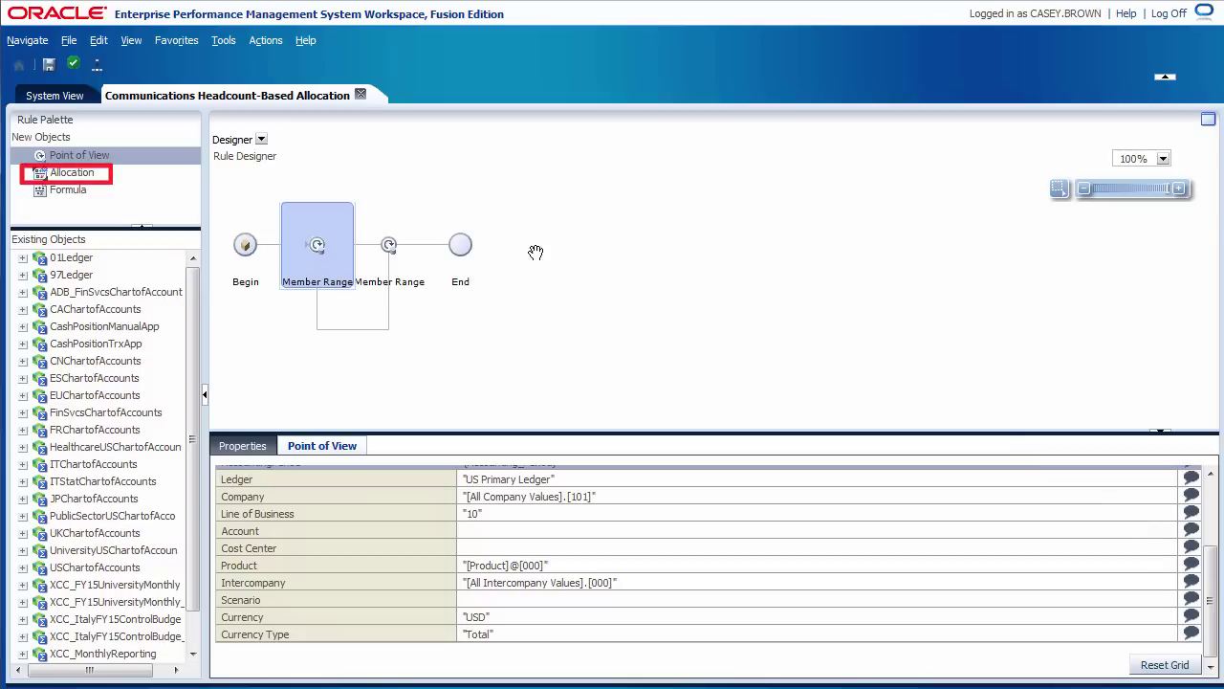
pyautogui.moveTo(101, 178); pyautogui.dragTo(351, 249)
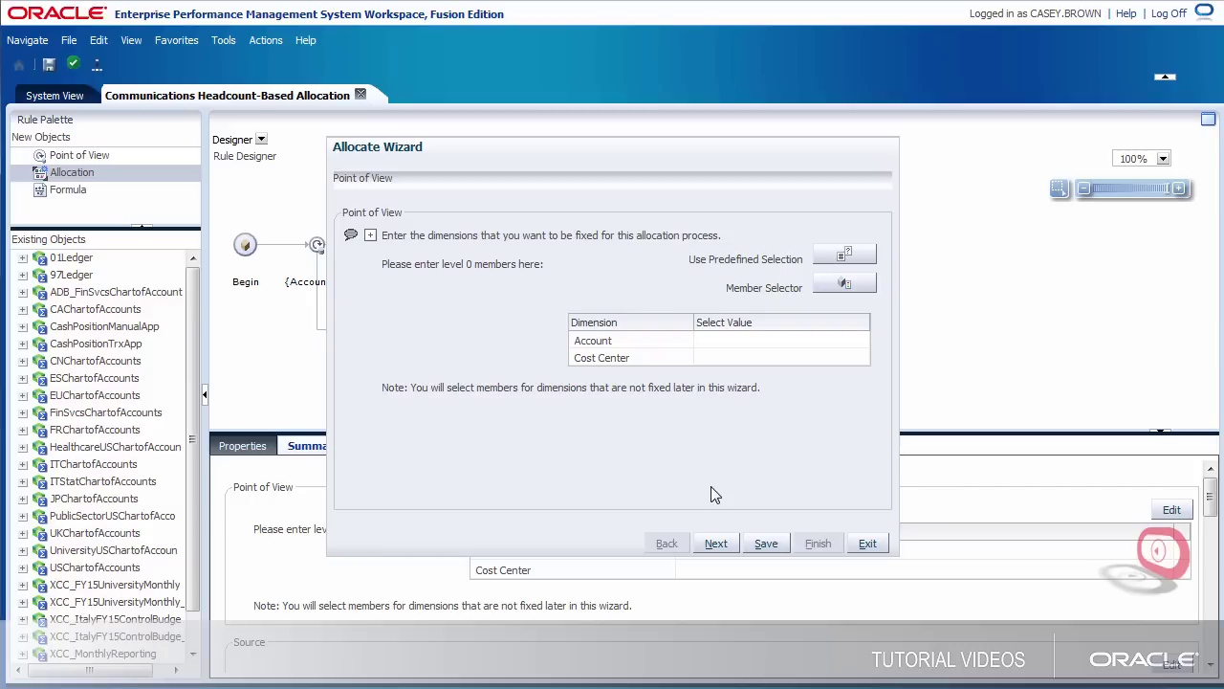
pyautogui.click(719, 547)
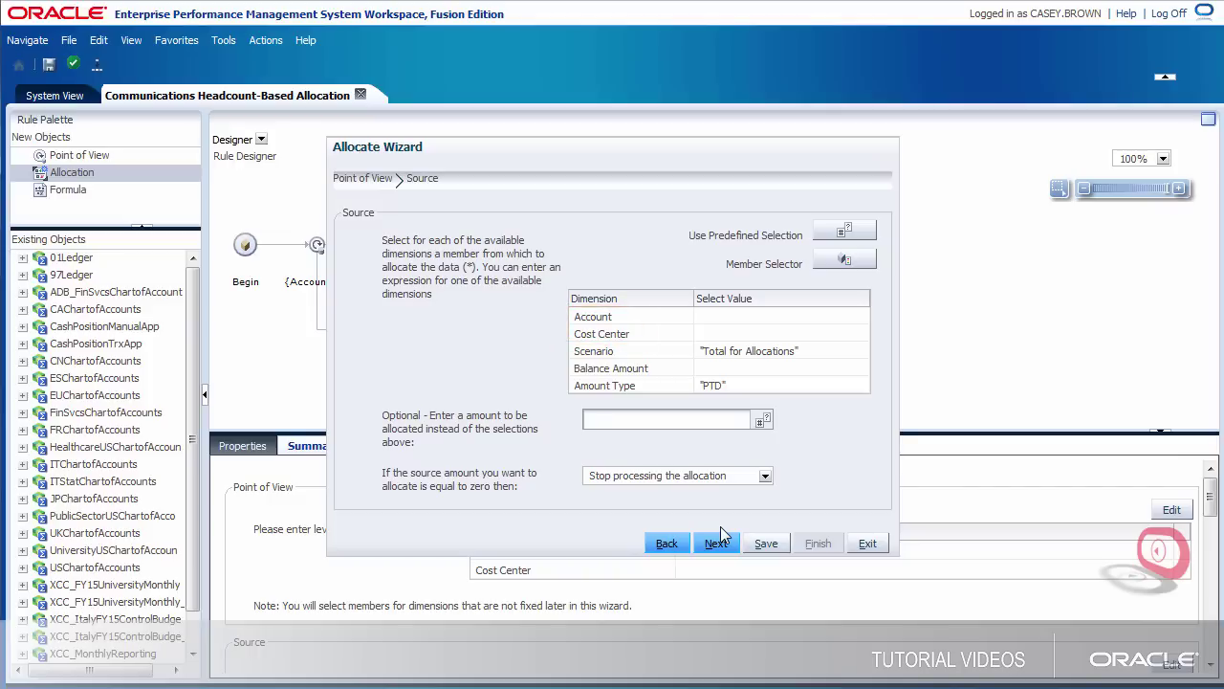
# Step: Search the Account dimension for 64510 and add that member as the allocation source account
pyautogui.click(834, 258)
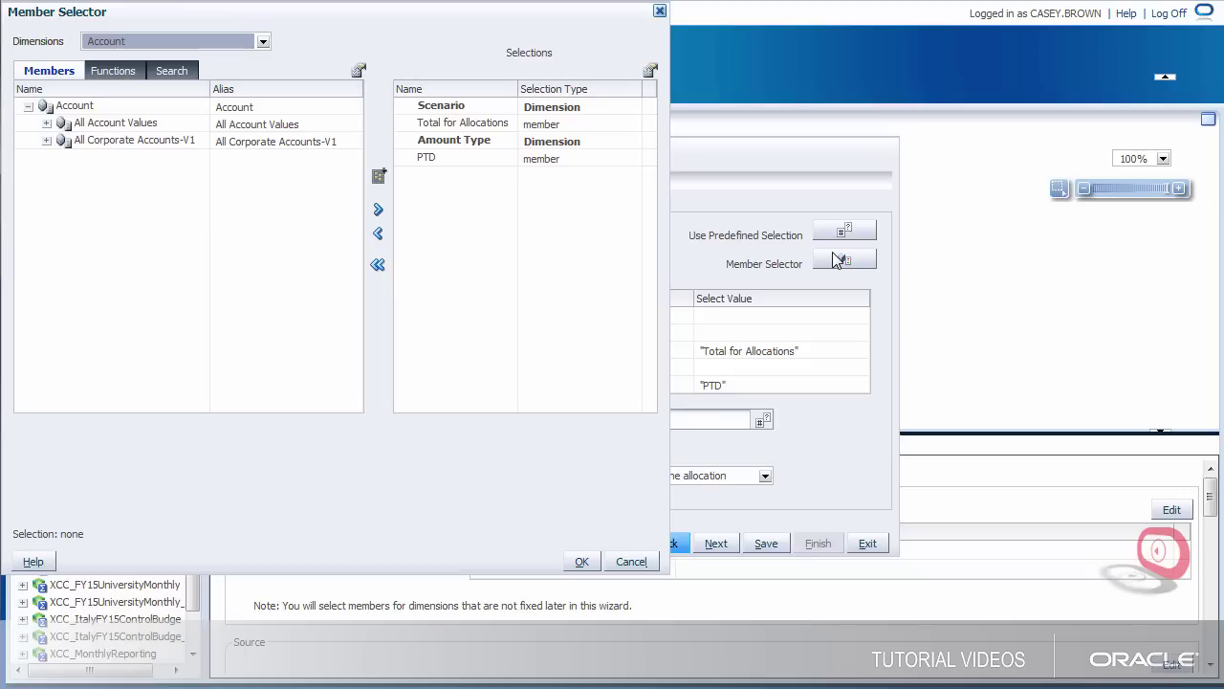
pyautogui.click(169, 71)
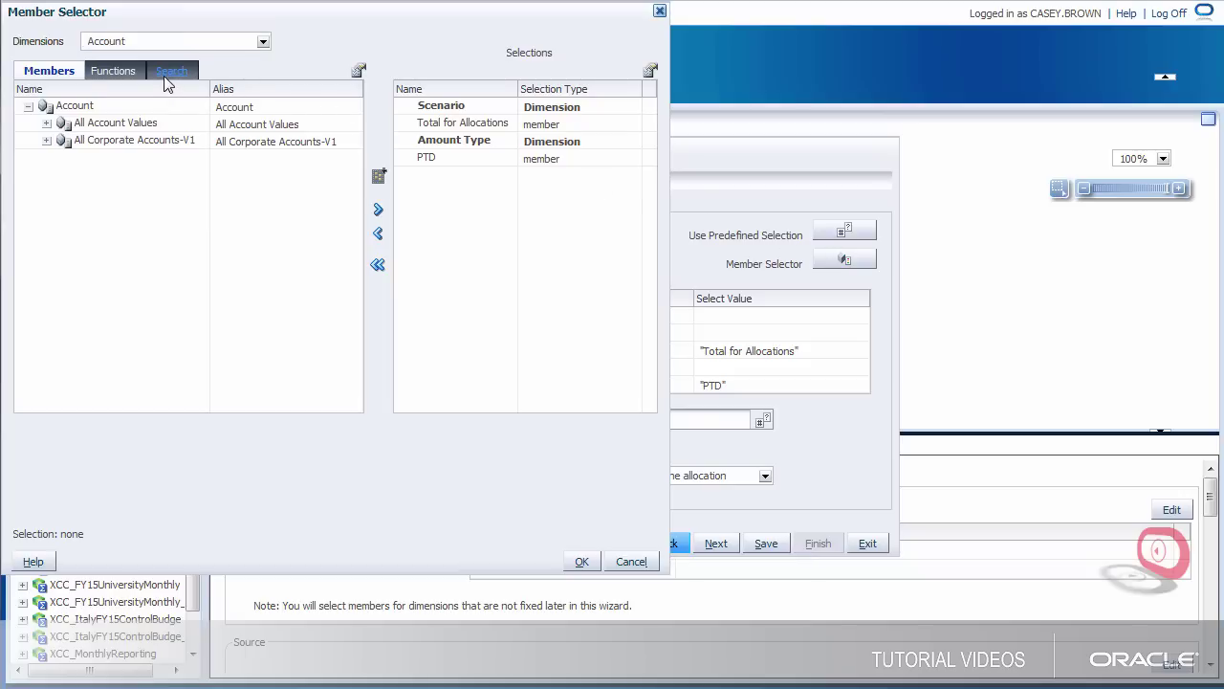
pyautogui.press('BackSpace')
pyautogui.write('6')
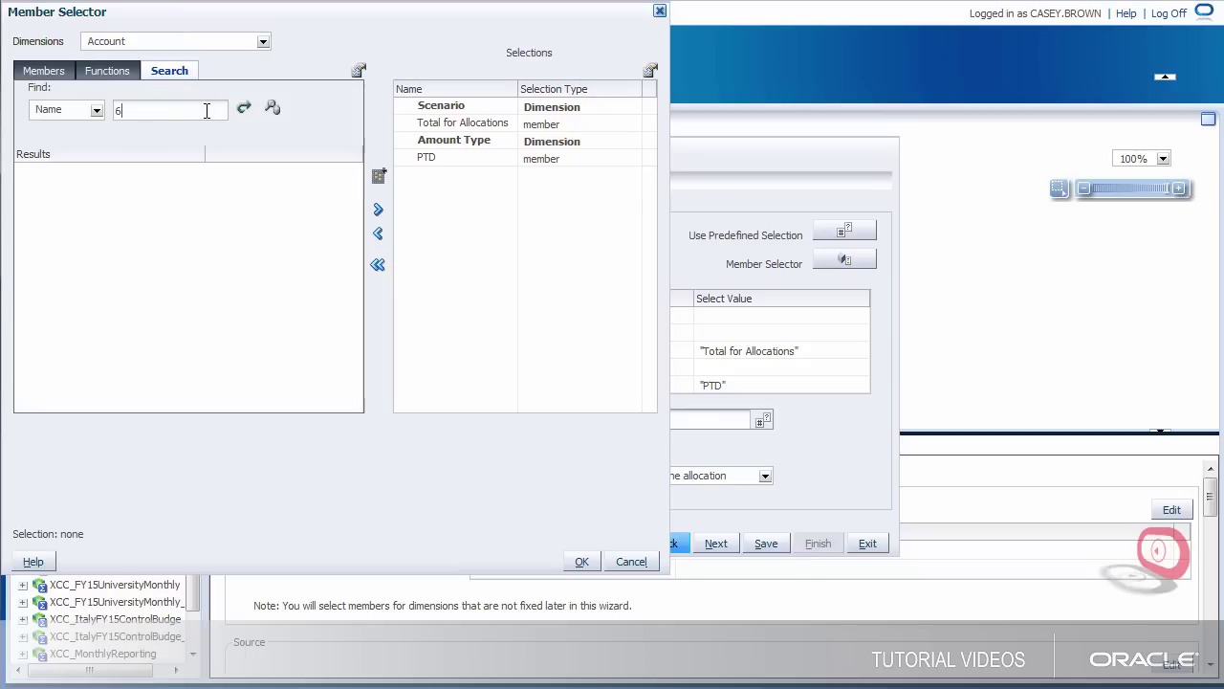
pyautogui.write('4510')
pyautogui.click(244, 109)
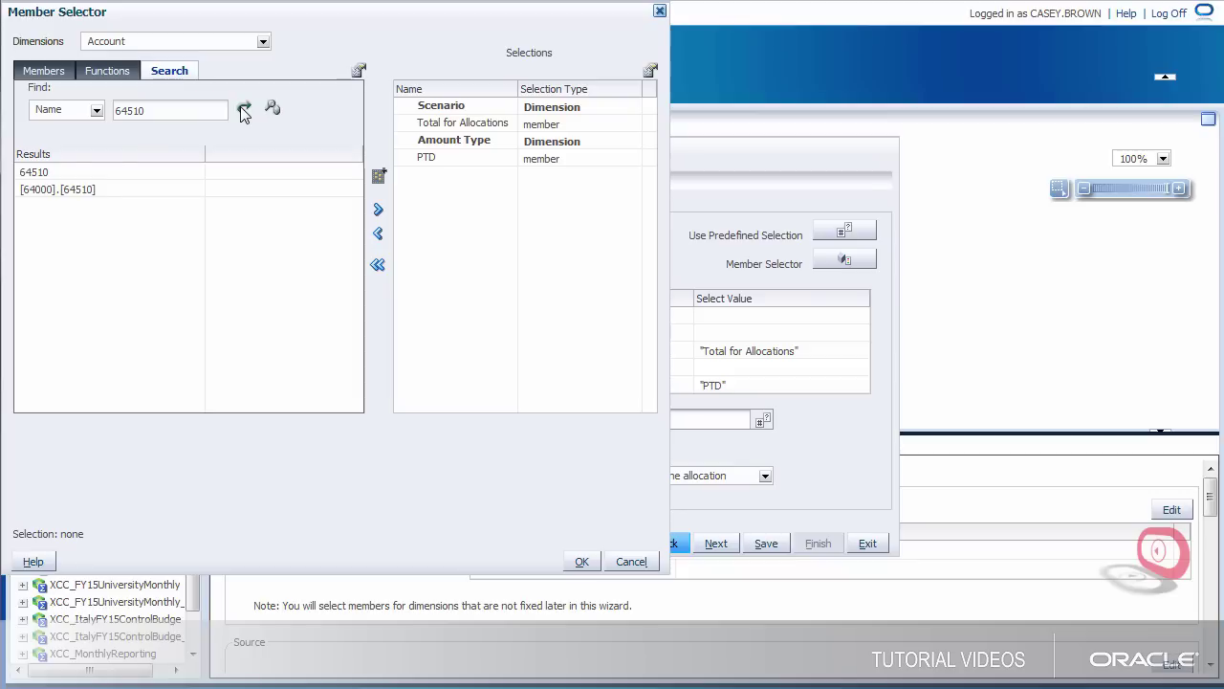
pyautogui.click(190, 175)
pyautogui.click(377, 210)
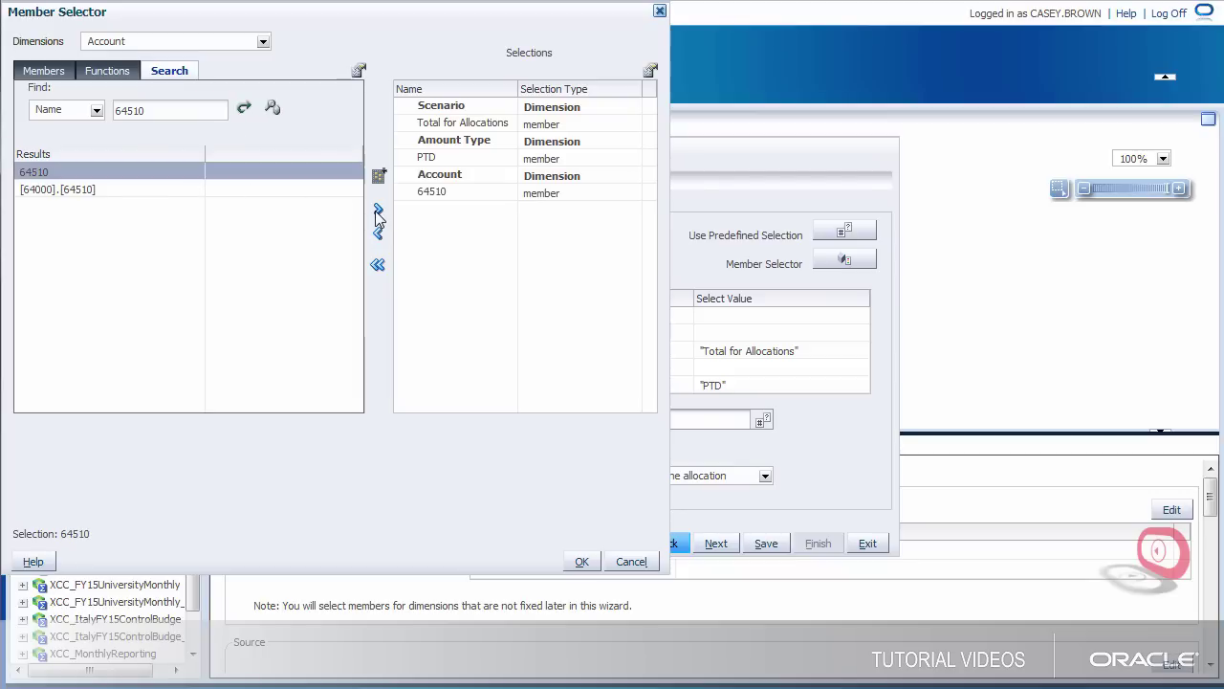
# Step: Search the Cost Center dimension for 000, add the All Cost Center Values member, and apply the source selections
pyautogui.click(263, 42)
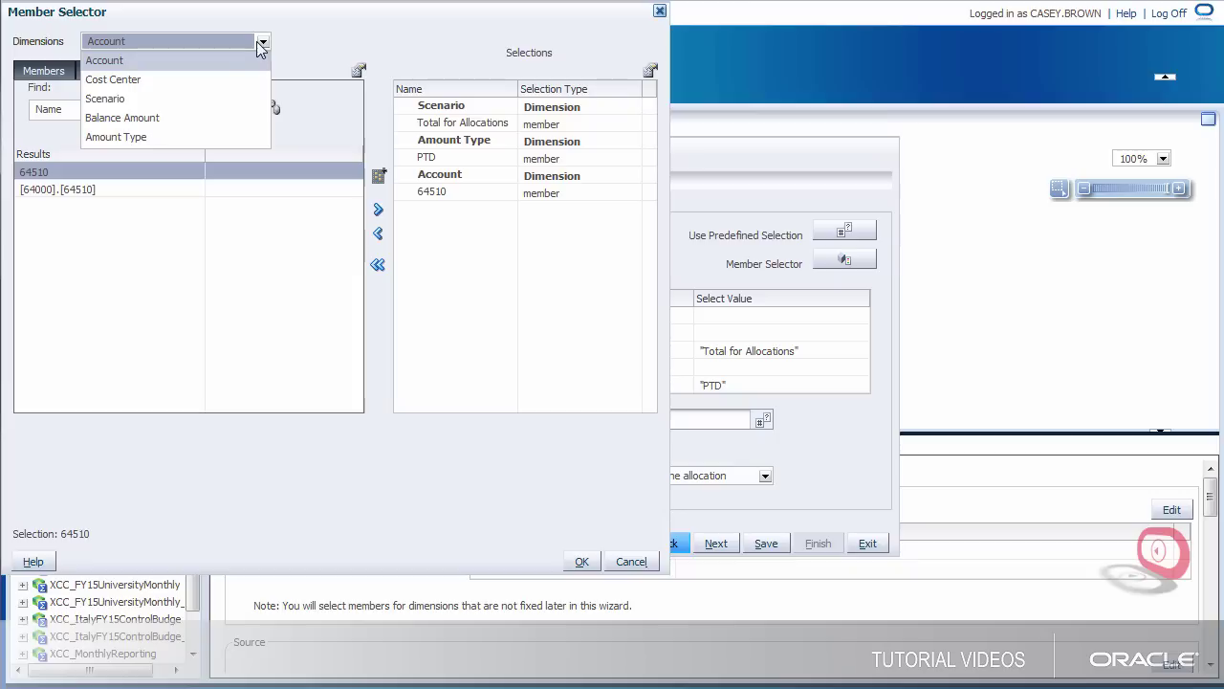
pyautogui.click(239, 78)
pyautogui.click(202, 112)
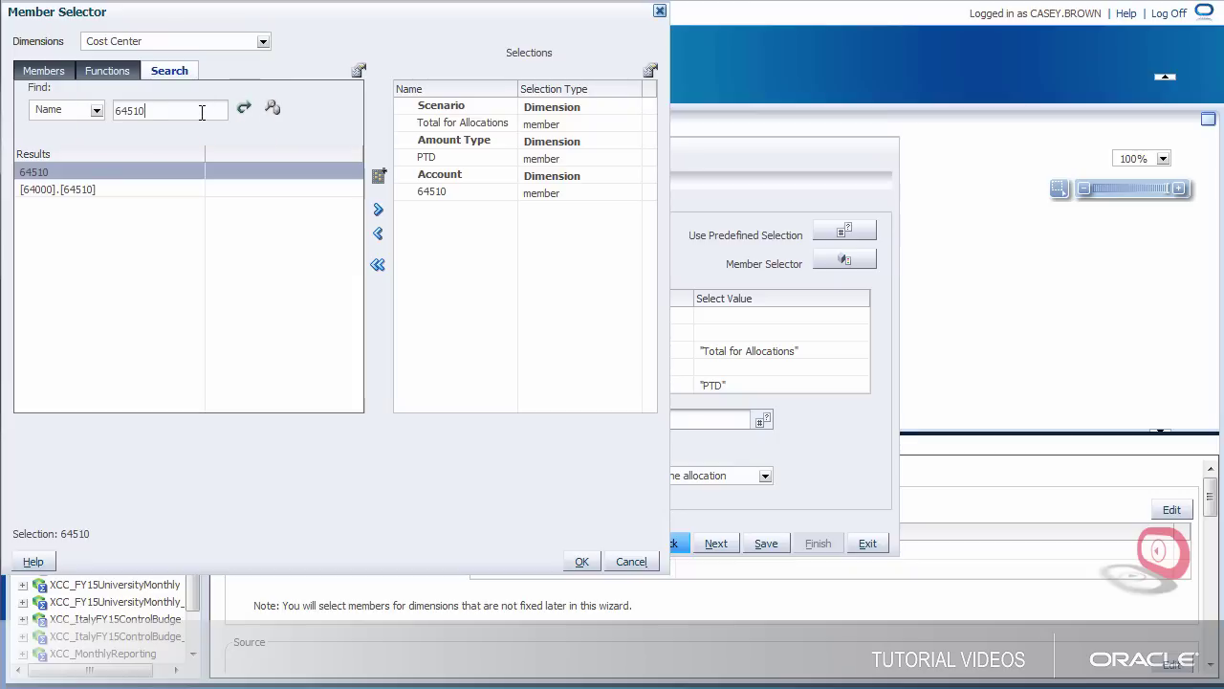
pyautogui.press('BackSpace')
pyautogui.press('BackSpace')
pyautogui.press('BackSpace')
pyautogui.press('BackSpace')
pyautogui.press('BackSpace')
pyautogui.write('000')
pyautogui.click(245, 111)
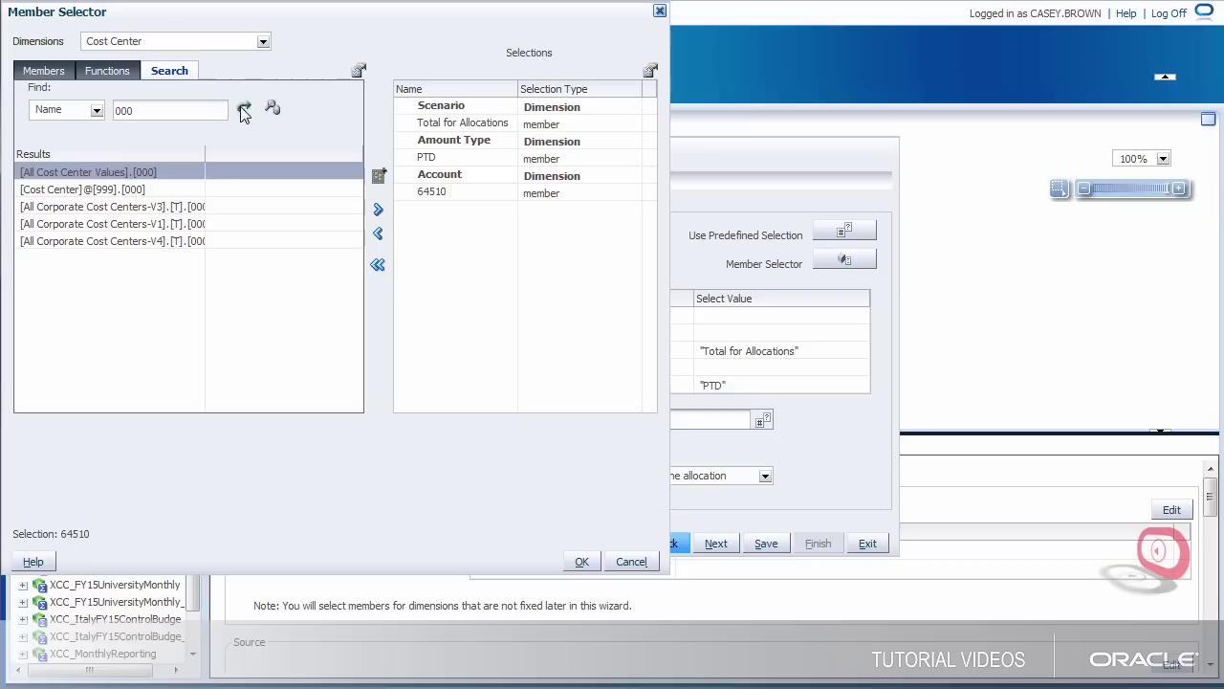
pyautogui.click(378, 209)
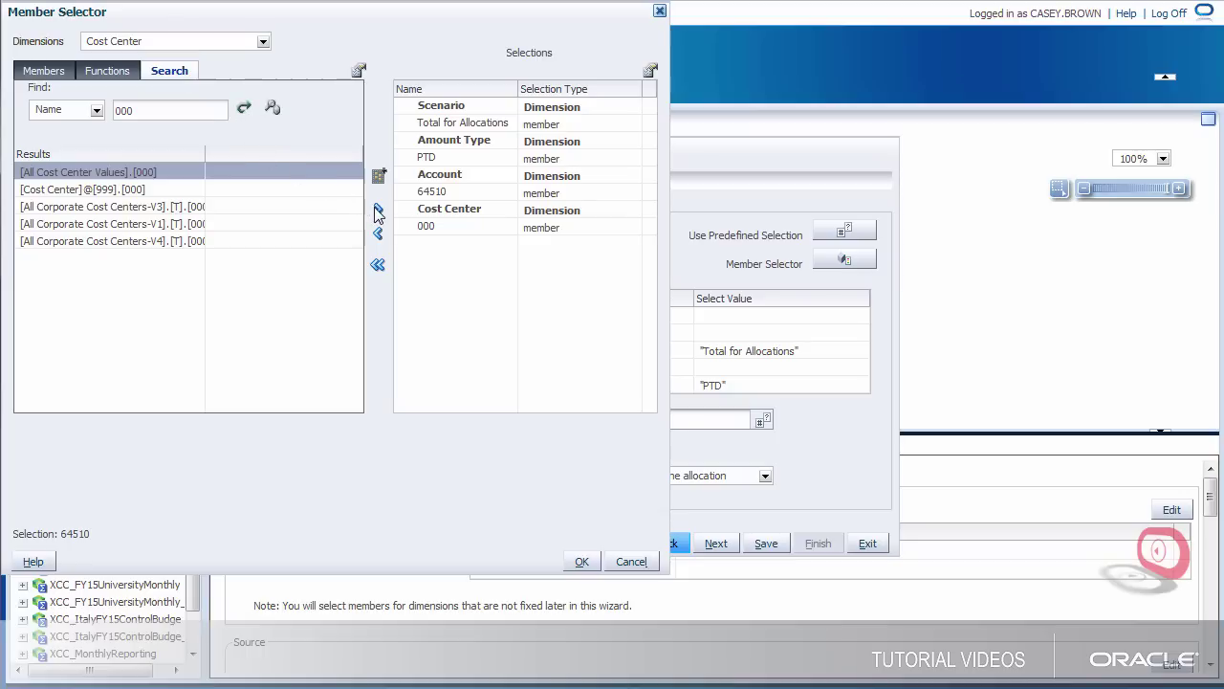
pyautogui.click(582, 562)
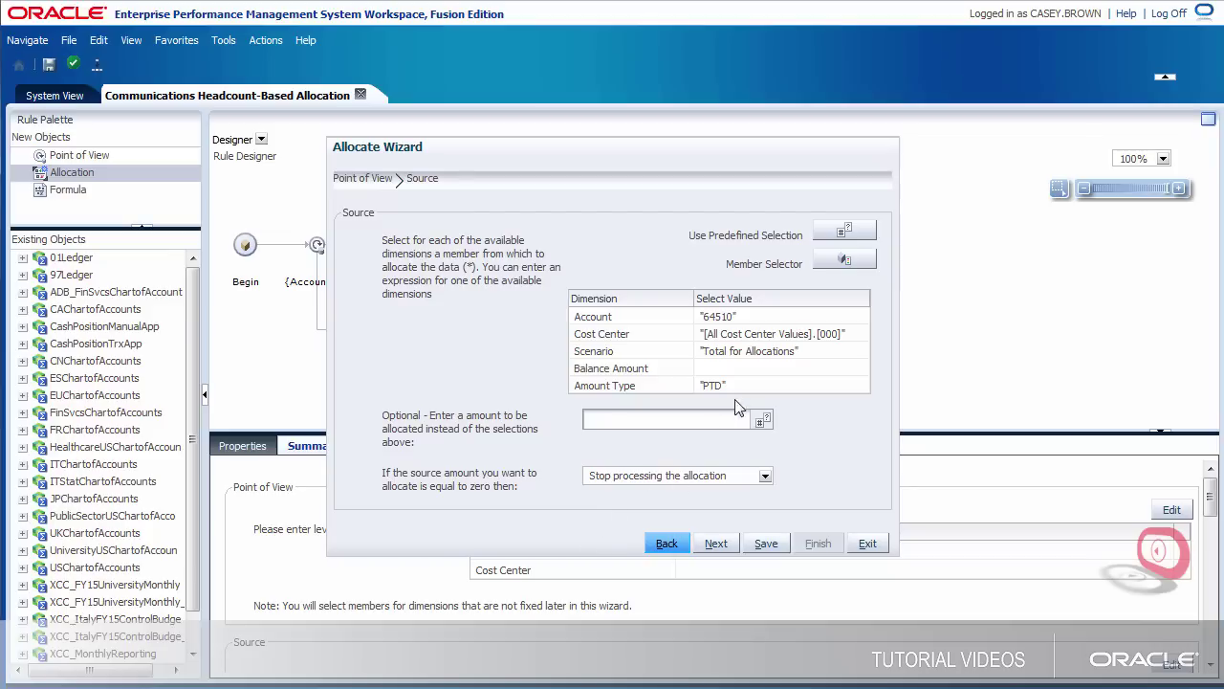
# Step: Change the allocation source's Scenario selection to the Actual member
pyautogui.click(837, 261)
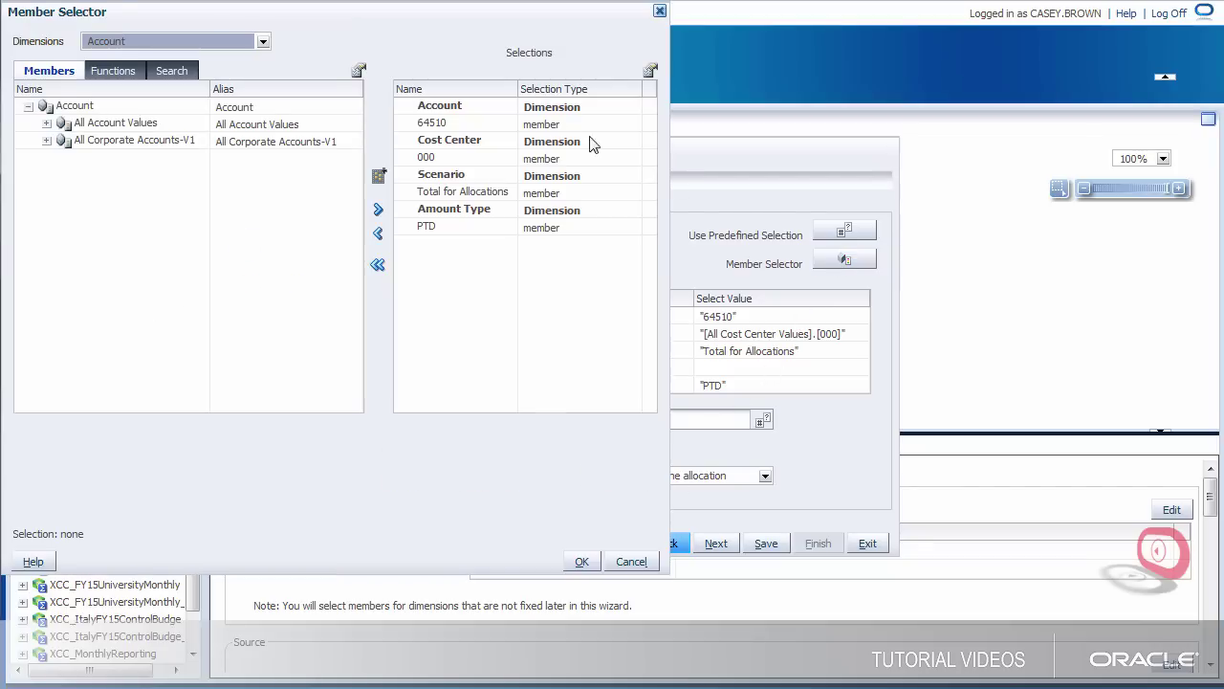
pyautogui.click(262, 44)
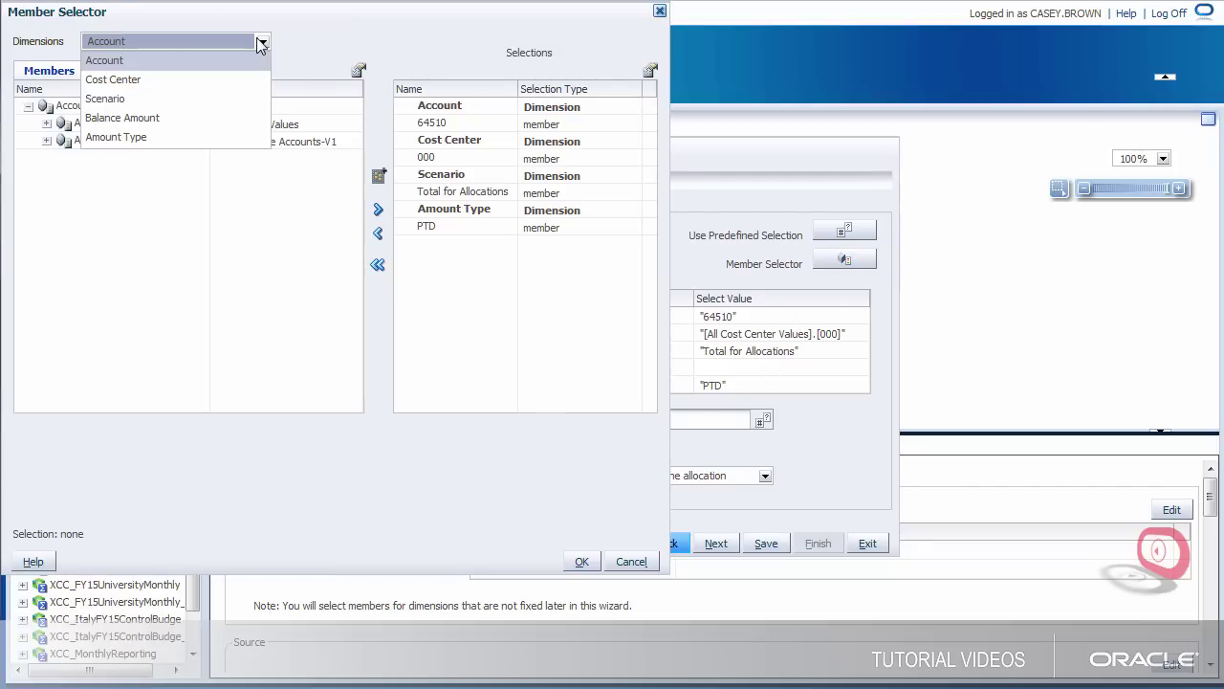
pyautogui.click(242, 97)
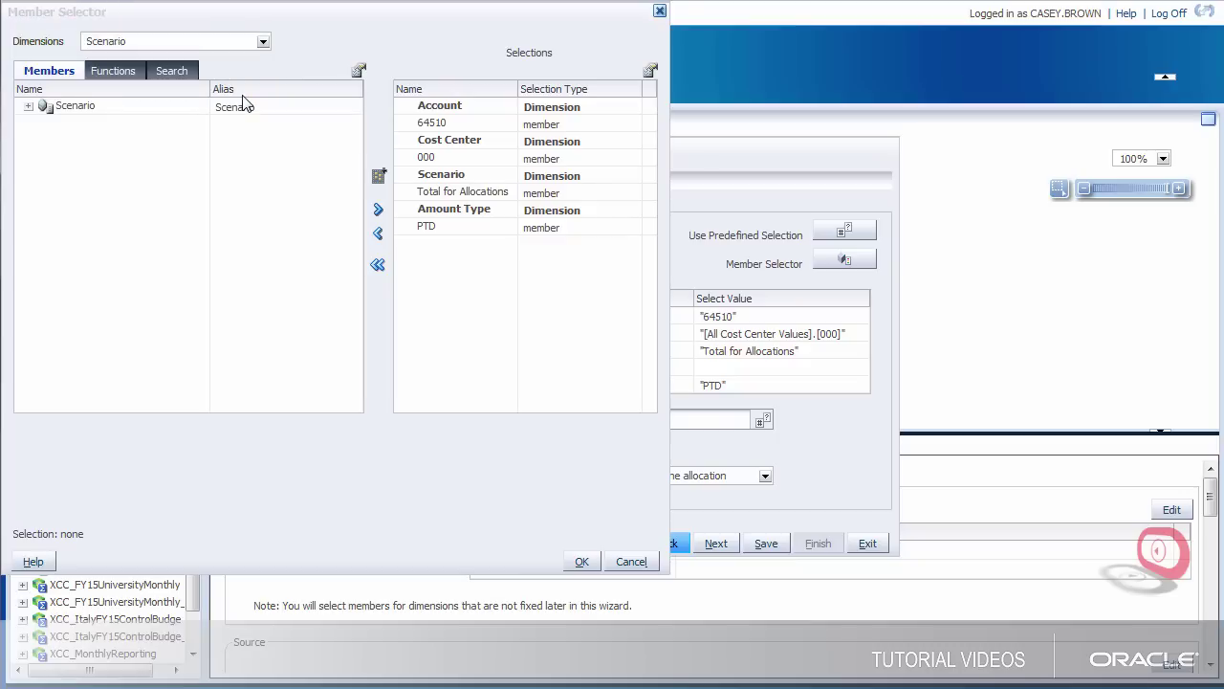
pyautogui.click(201, 127)
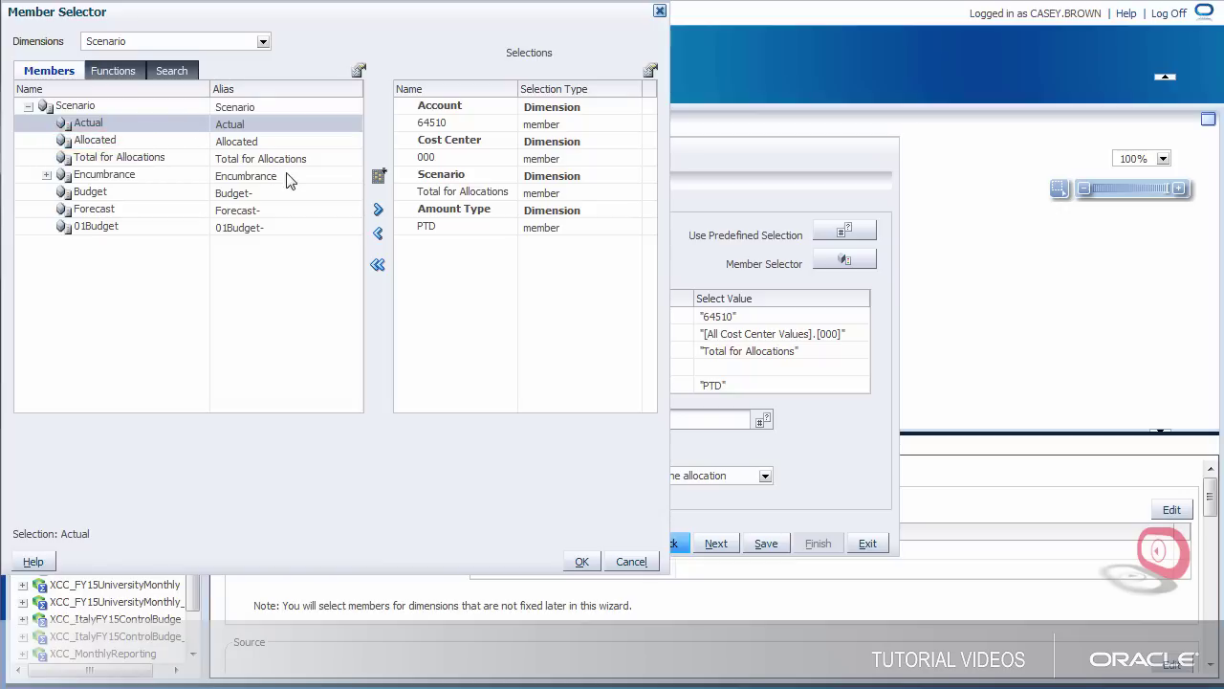
pyautogui.click(377, 211)
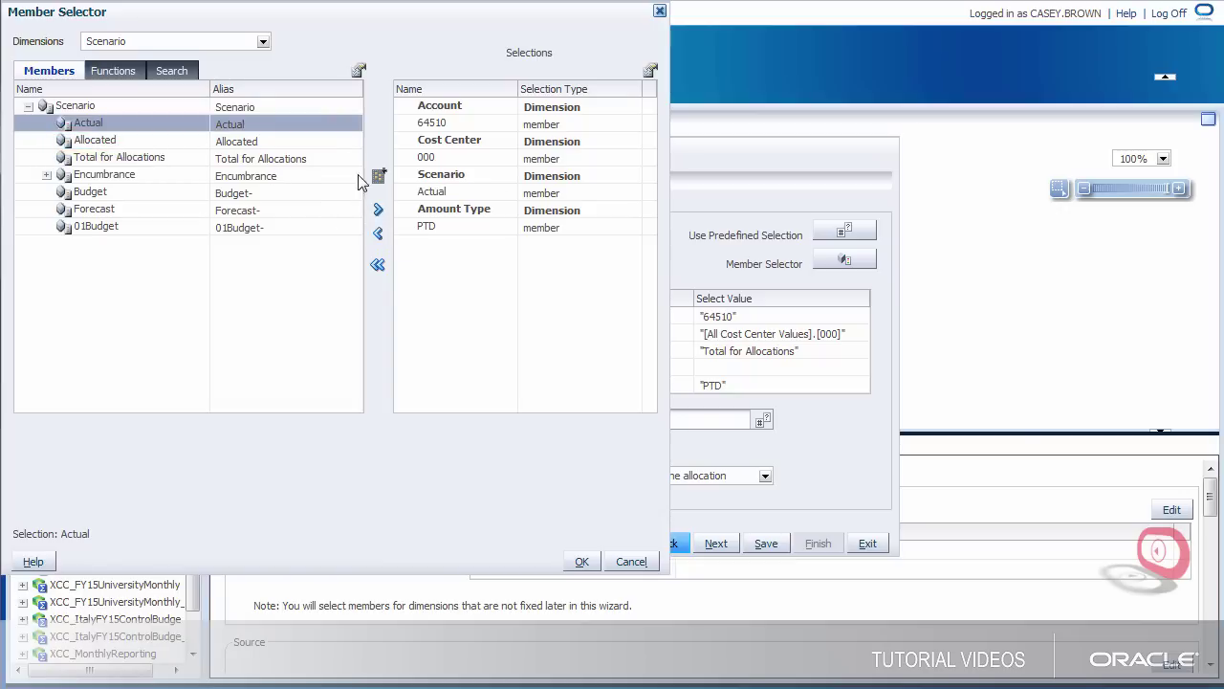
# Step: Add Period Activity as the source Balance Amount, apply the source selections, and advance the wizard to Allocation Range
pyautogui.click(262, 42)
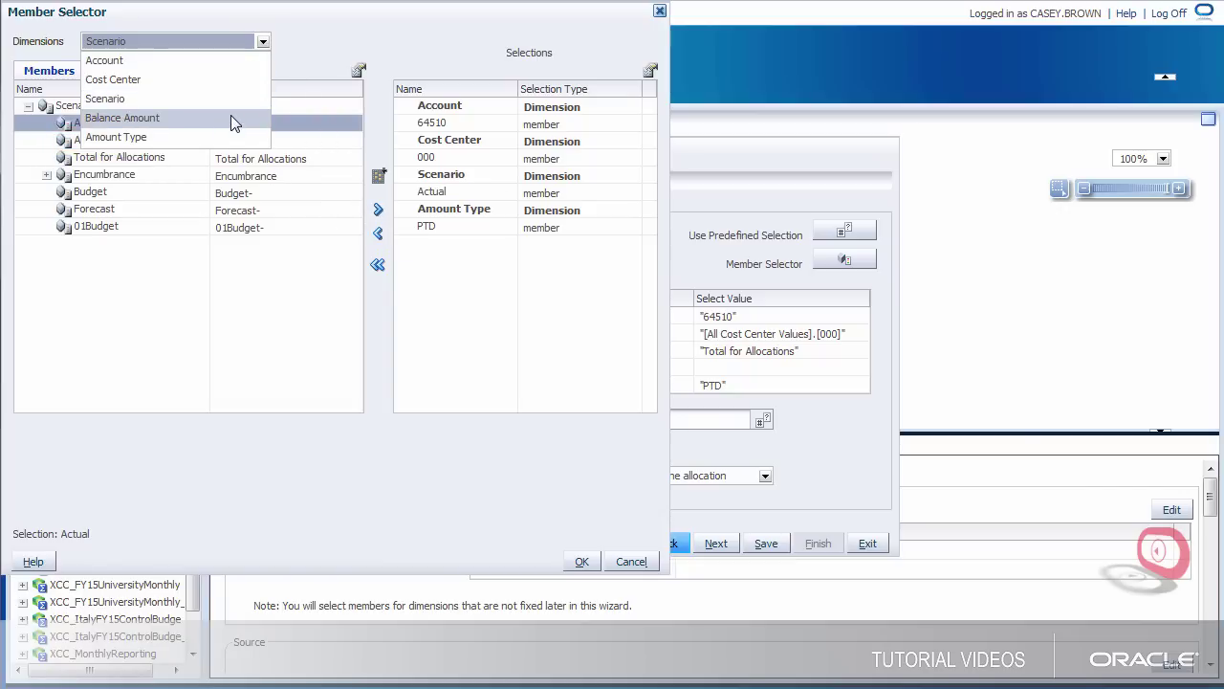
pyautogui.click(231, 115)
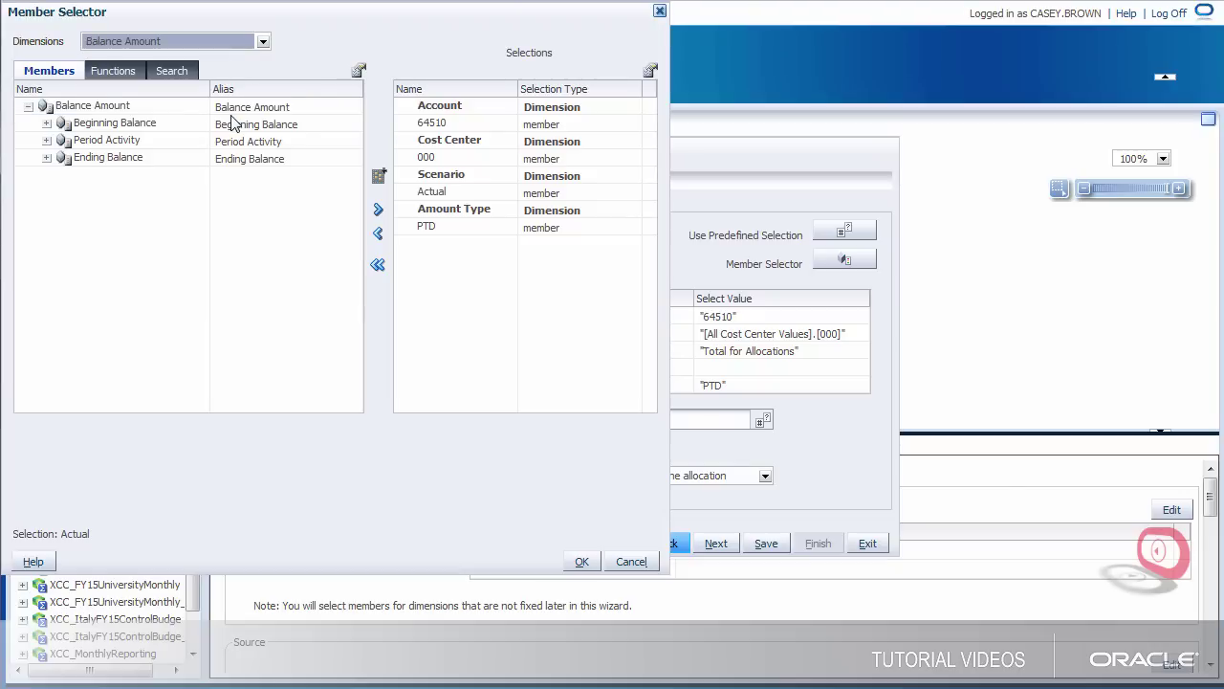
pyautogui.click(187, 140)
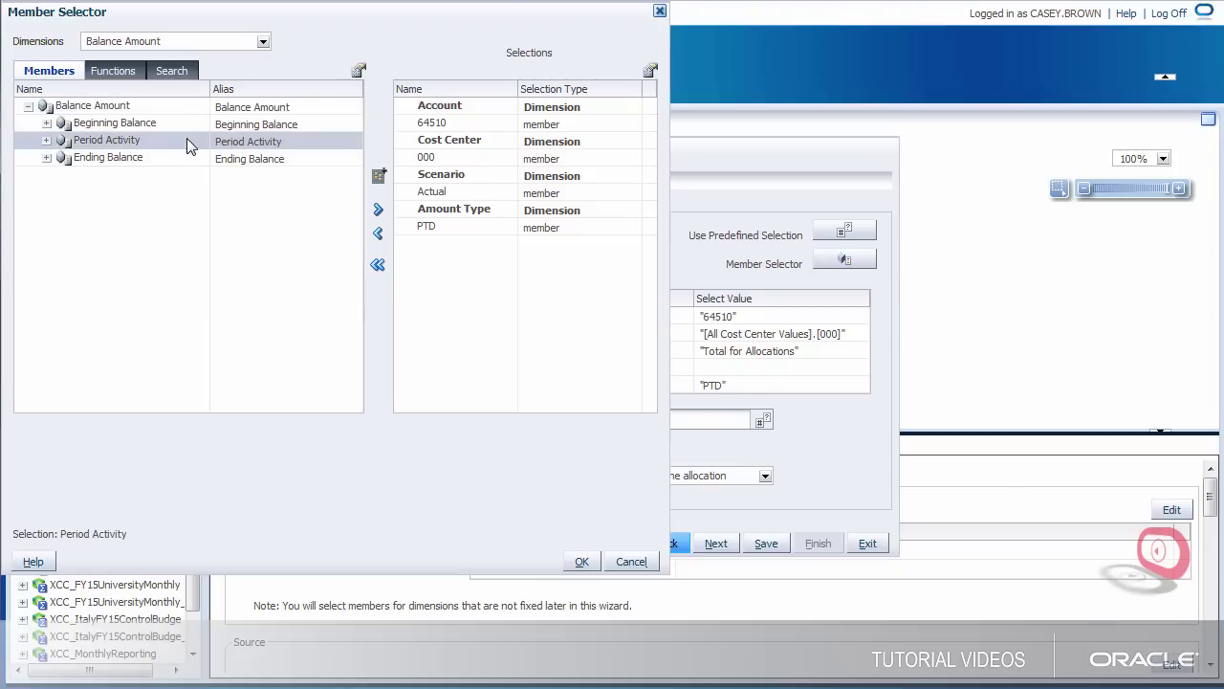
pyautogui.click(379, 209)
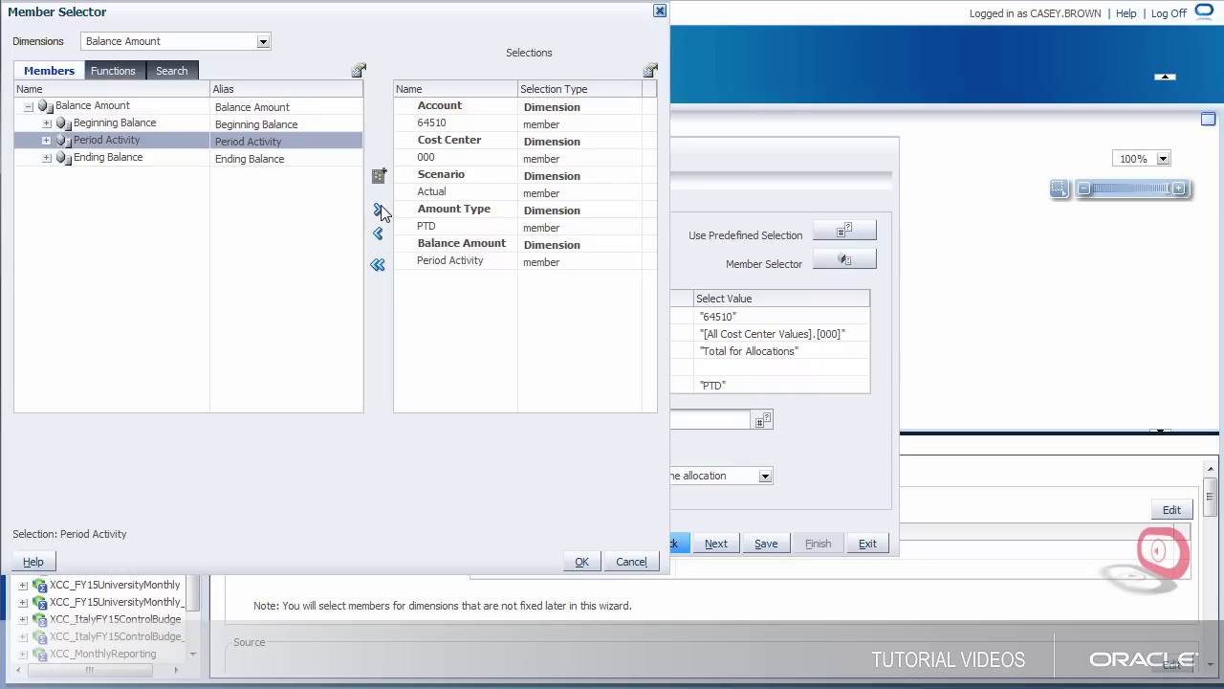
pyautogui.click(572, 561)
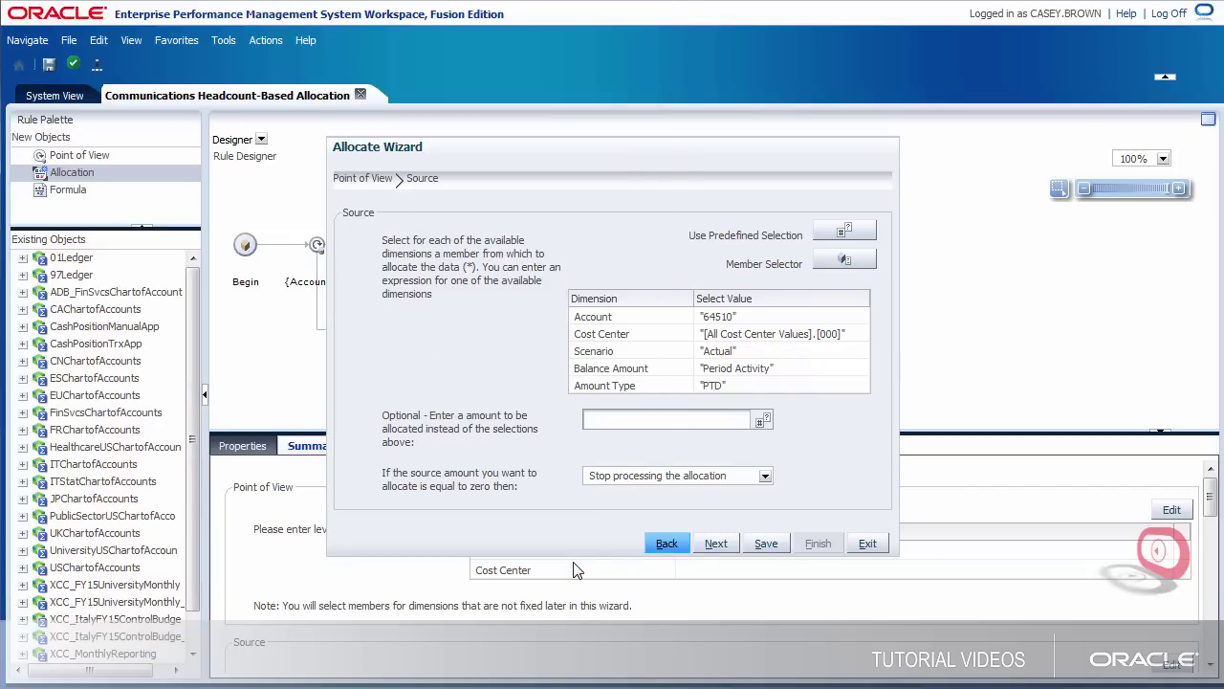
pyautogui.click(719, 545)
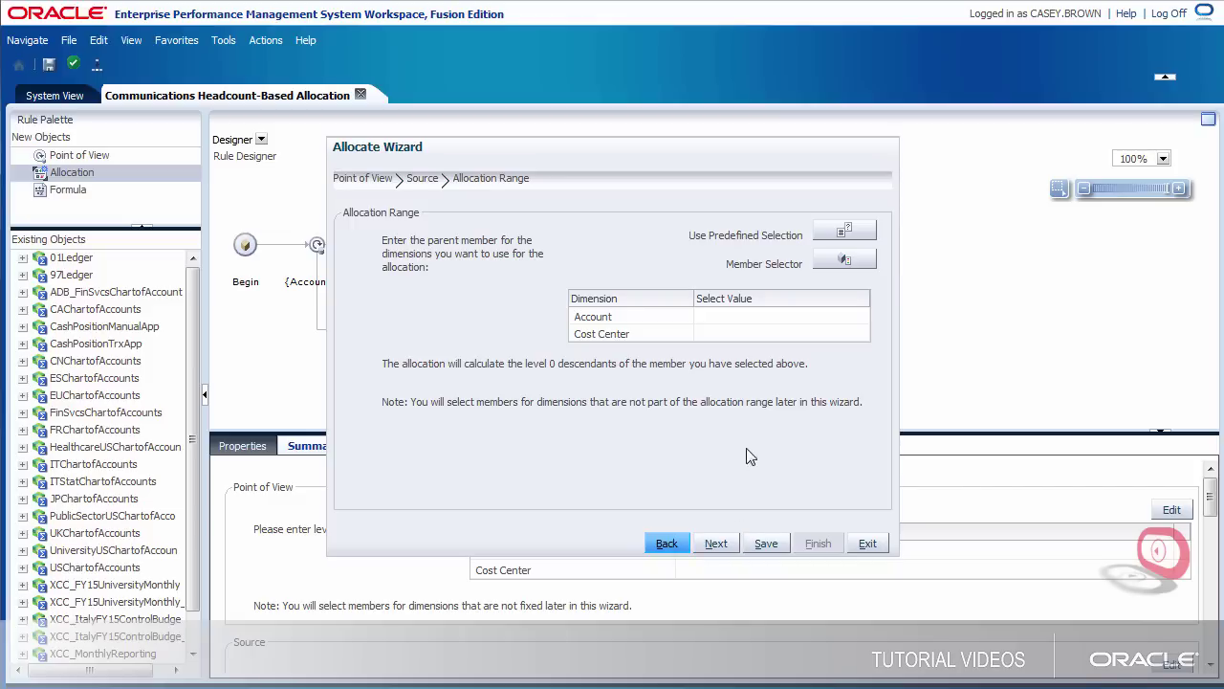
# Step: Set the allocation range's Cost Center to parent member 700 under 999 in All Corporate Cost Centers-V5, and advance to Target
pyautogui.click(796, 334)
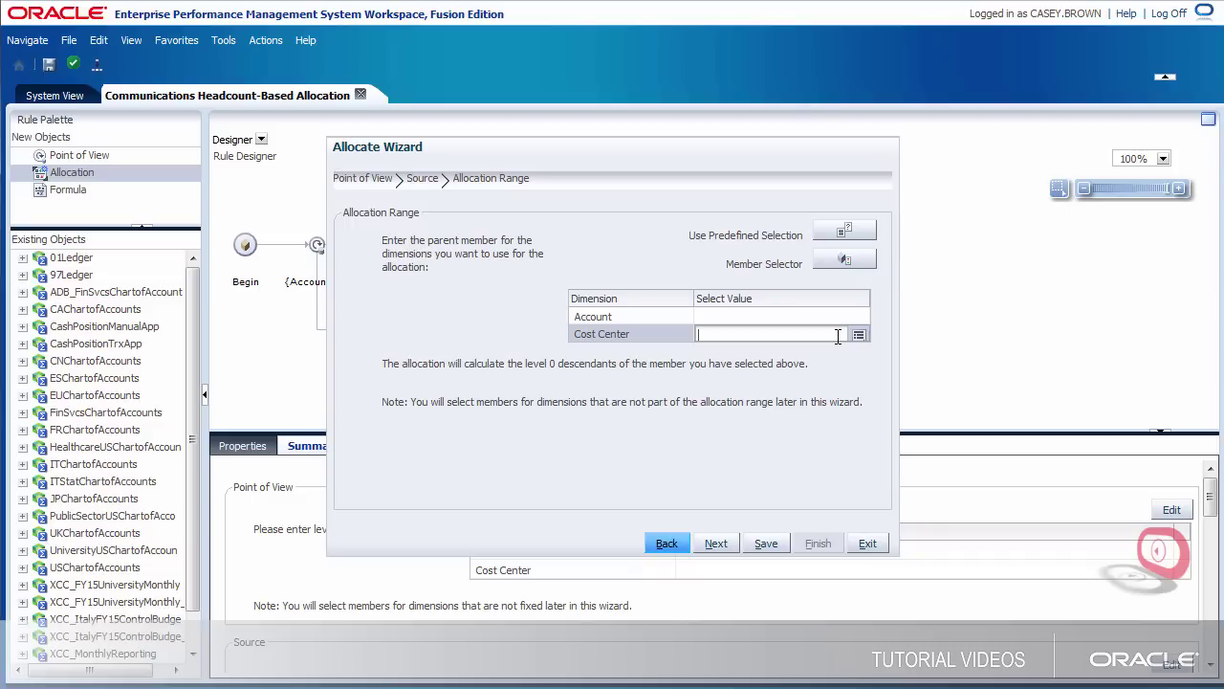
pyautogui.click(859, 334)
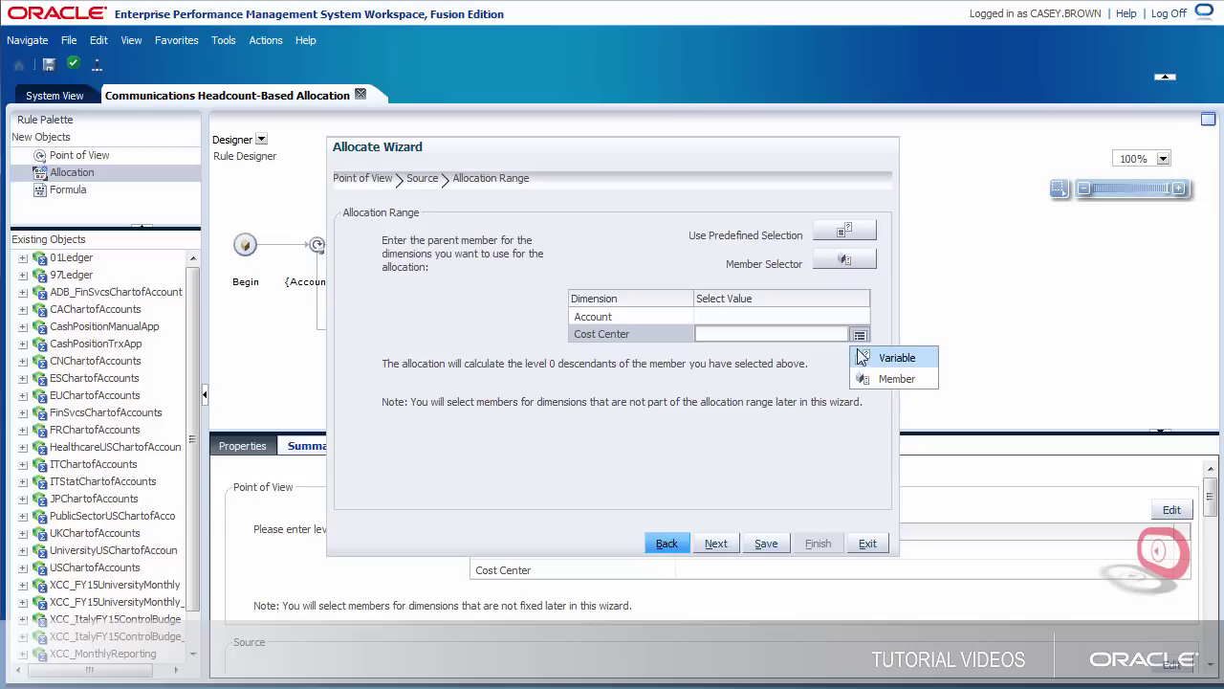
pyautogui.click(864, 380)
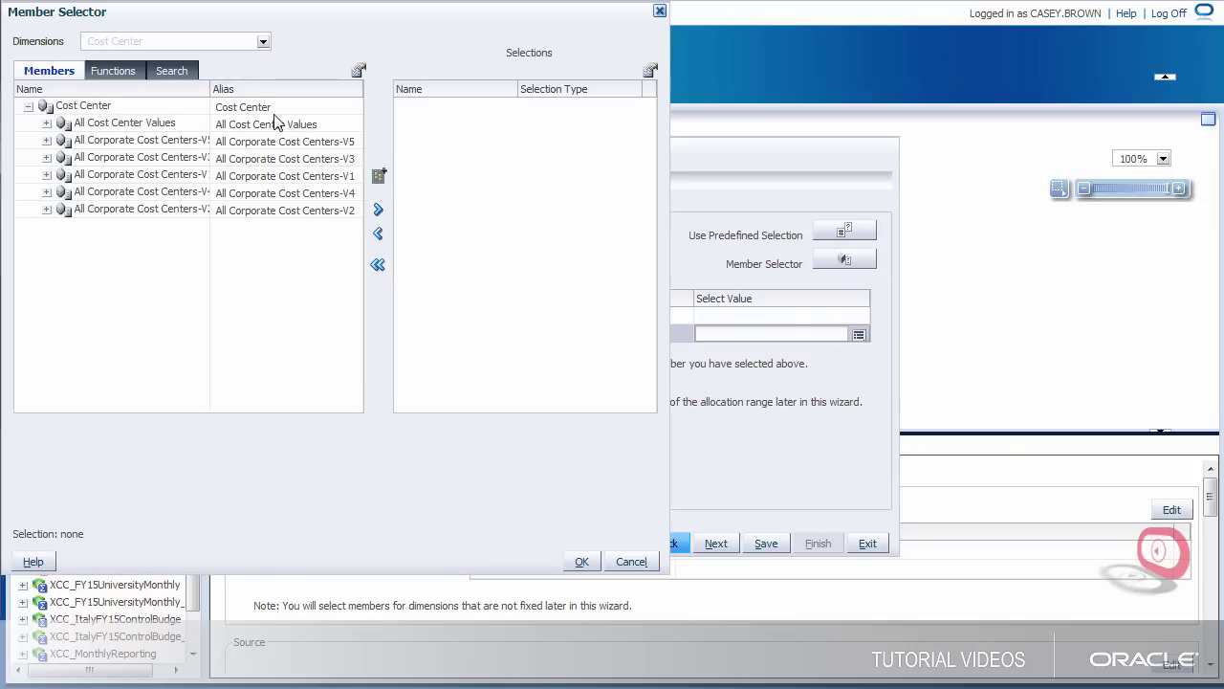
pyautogui.click(223, 100)
pyautogui.moveTo(223, 91); pyautogui.dragTo(253, 93)
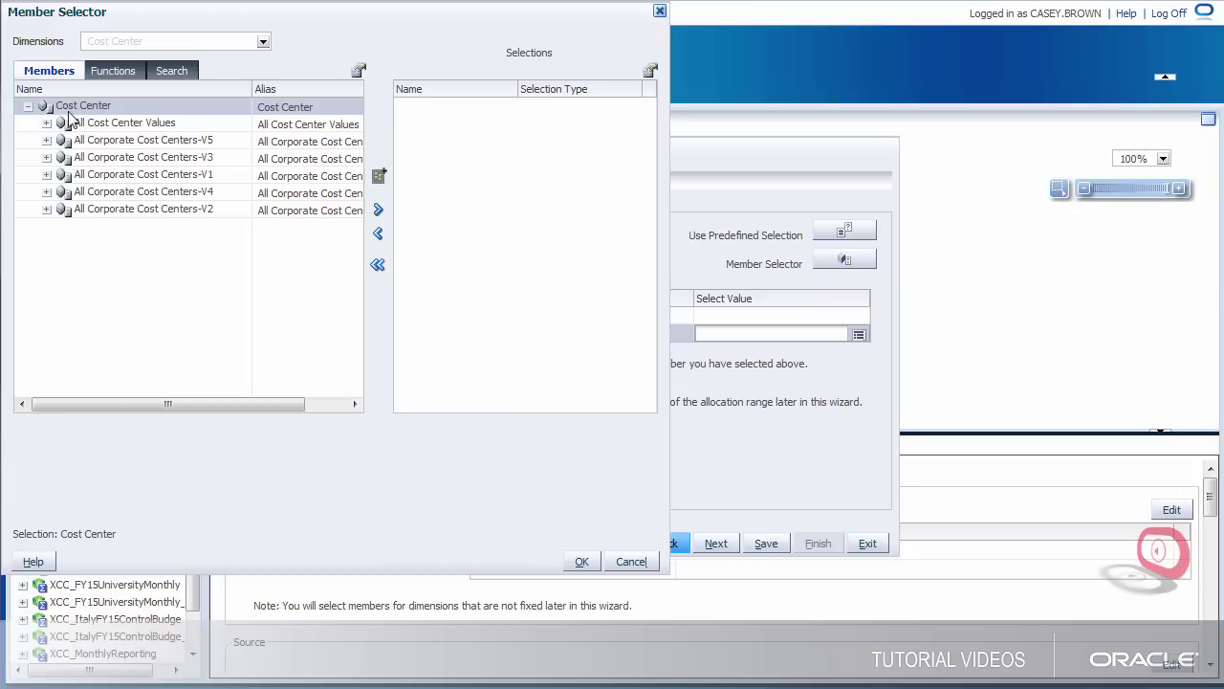
pyautogui.click(45, 141)
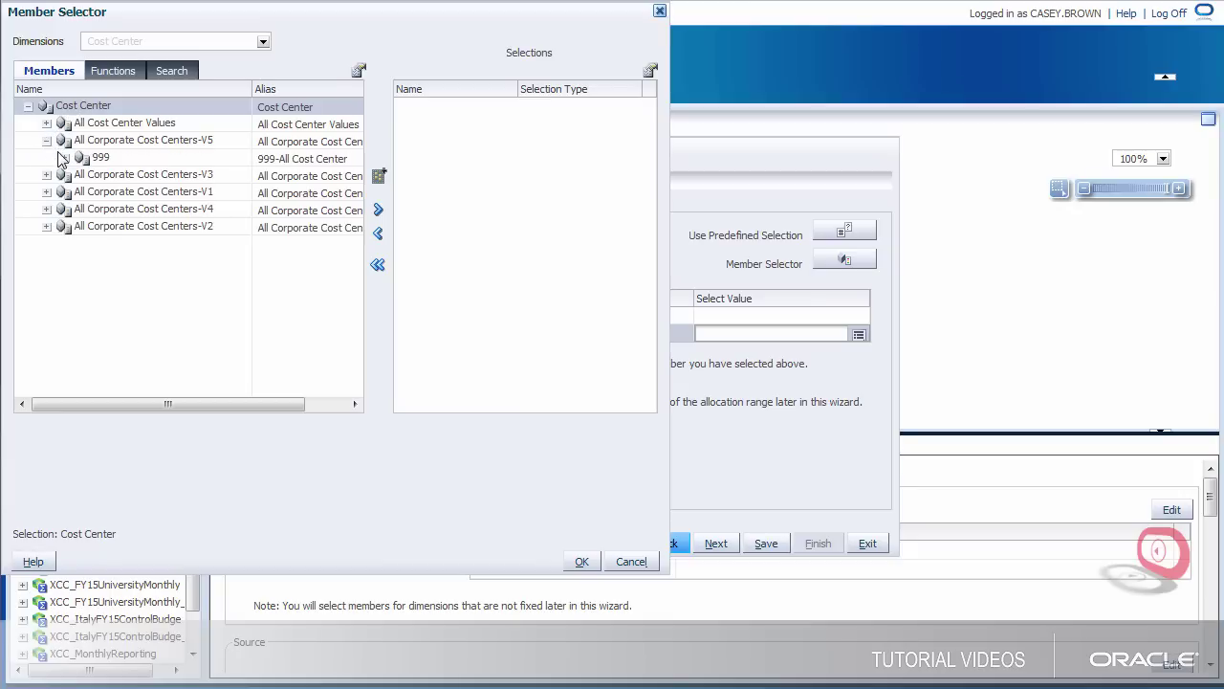
pyautogui.click(64, 158)
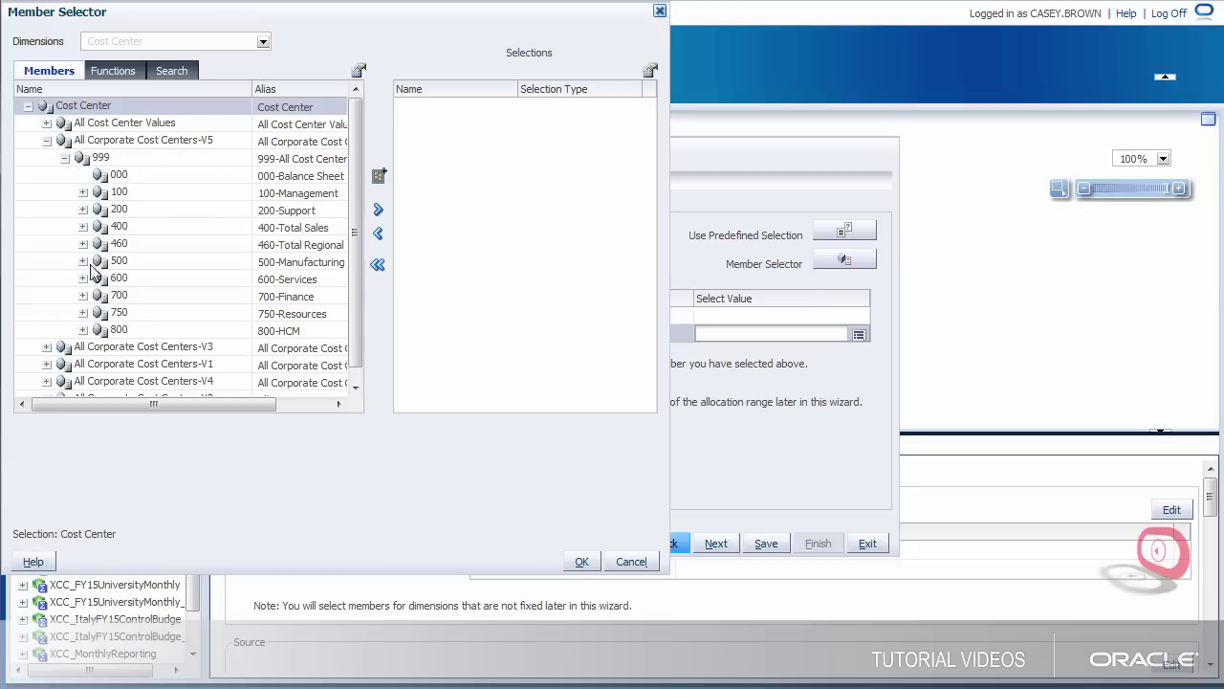
pyautogui.click(83, 296)
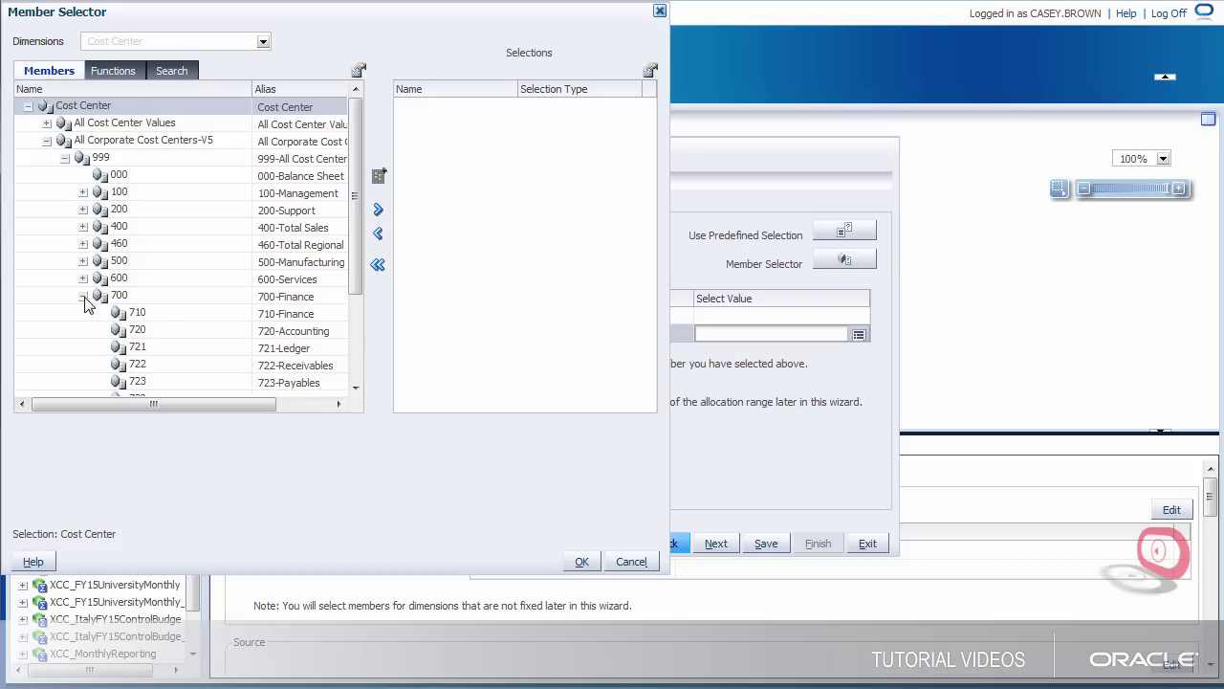
pyautogui.click(163, 297)
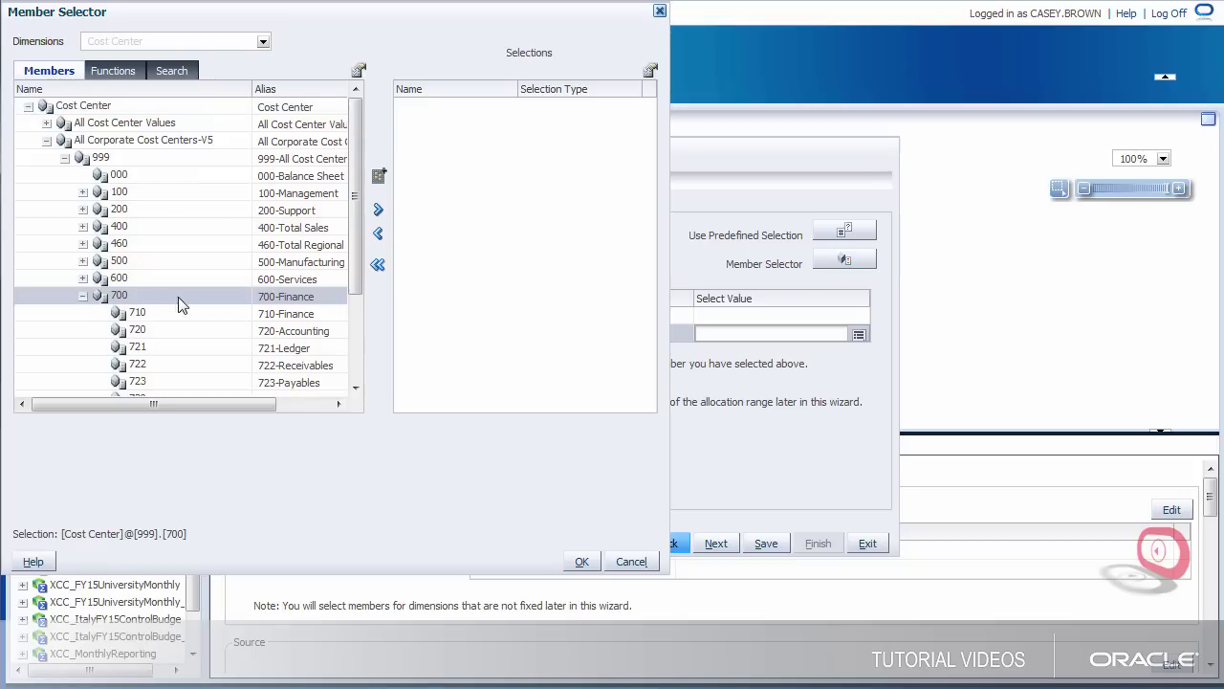
pyautogui.click(379, 213)
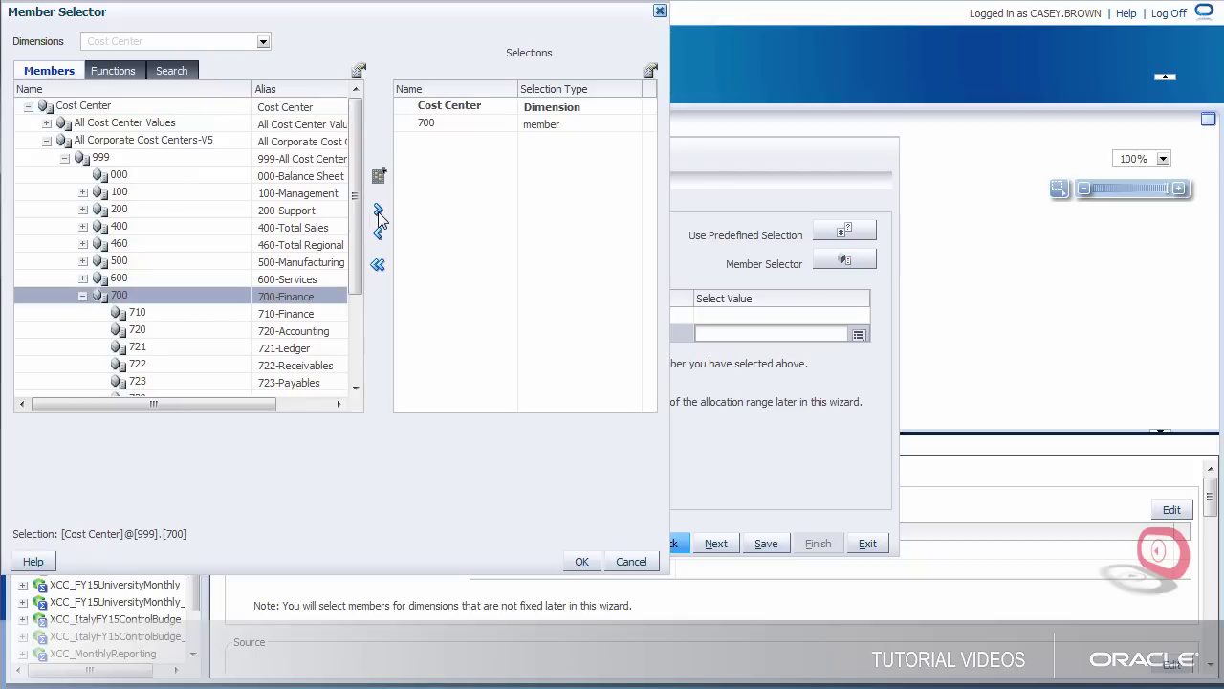
pyautogui.click(579, 561)
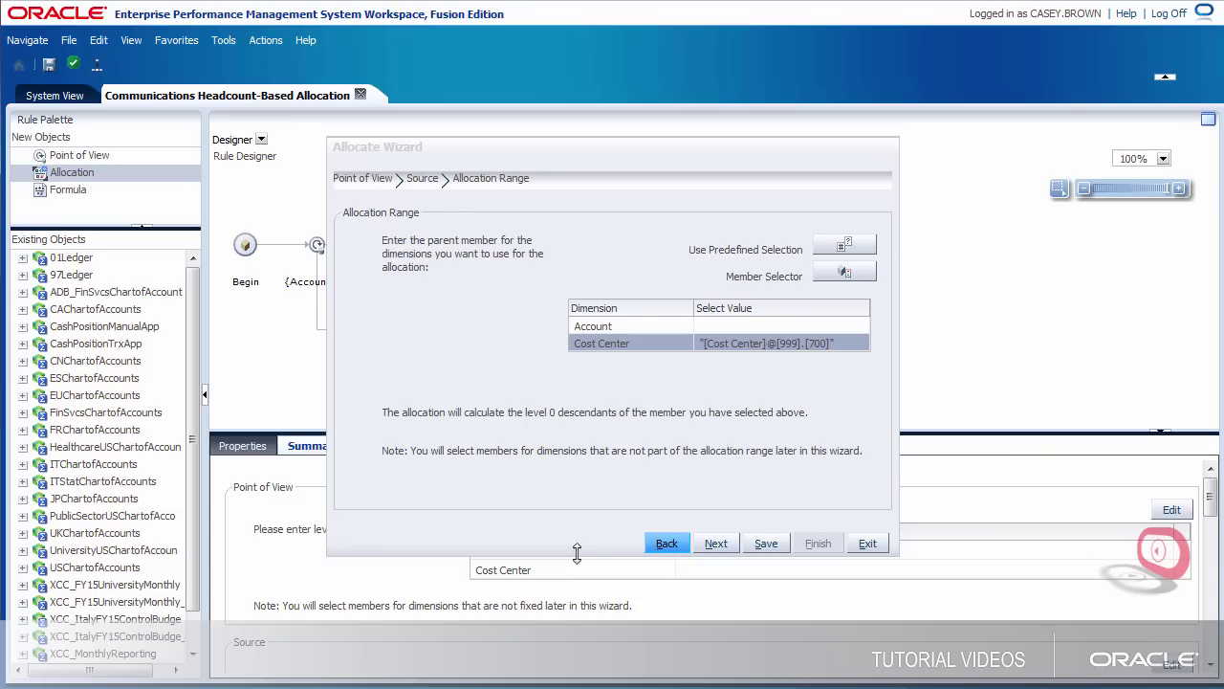
pyautogui.click(717, 544)
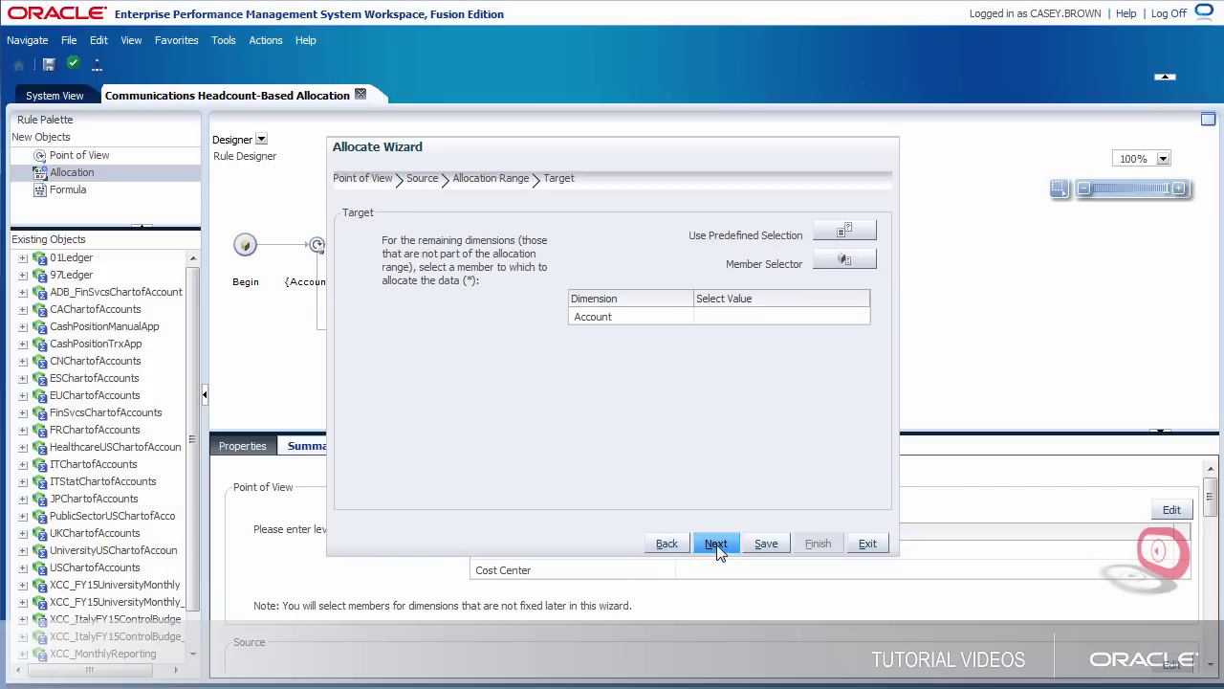
# Step: Set the target Account to "64510" in double quotation marks and advance the wizard to Offset
pyautogui.click(808, 320)
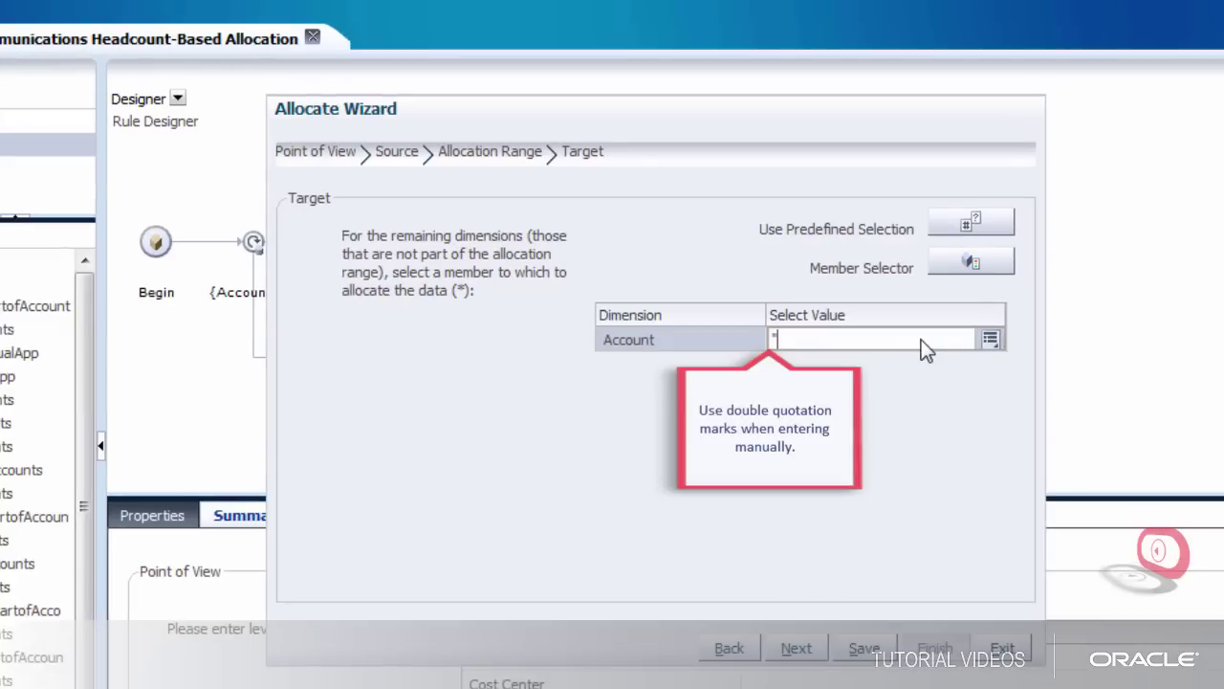
pyautogui.write('"64510"')
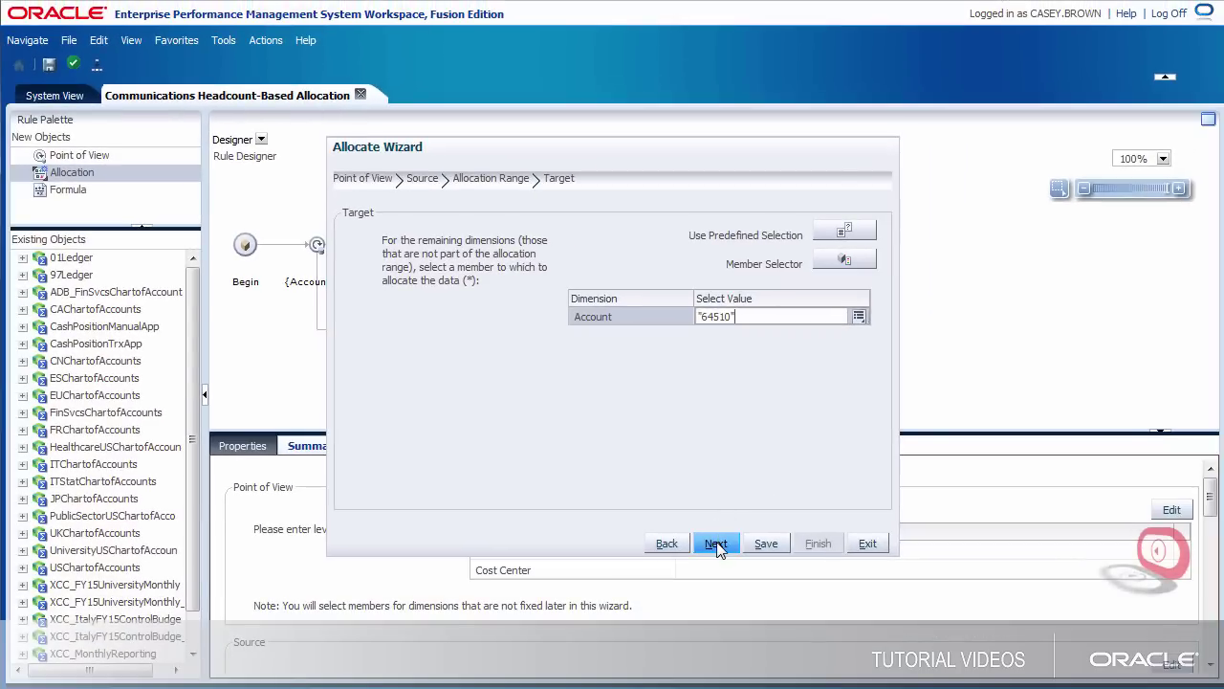
pyautogui.click(717, 544)
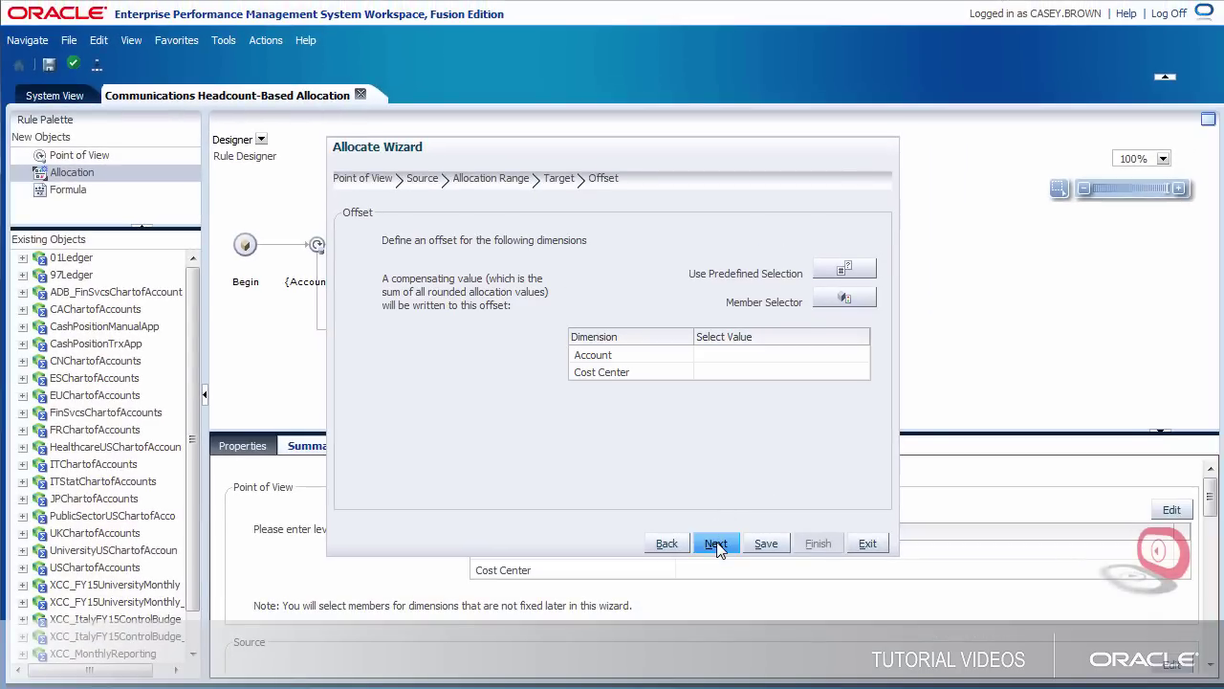
# Step: Set the offset Account to "64510" and Cost Center to "[All Cost Center Values].[000]", and advance to Basis without excluding members
pyautogui.click(830, 355)
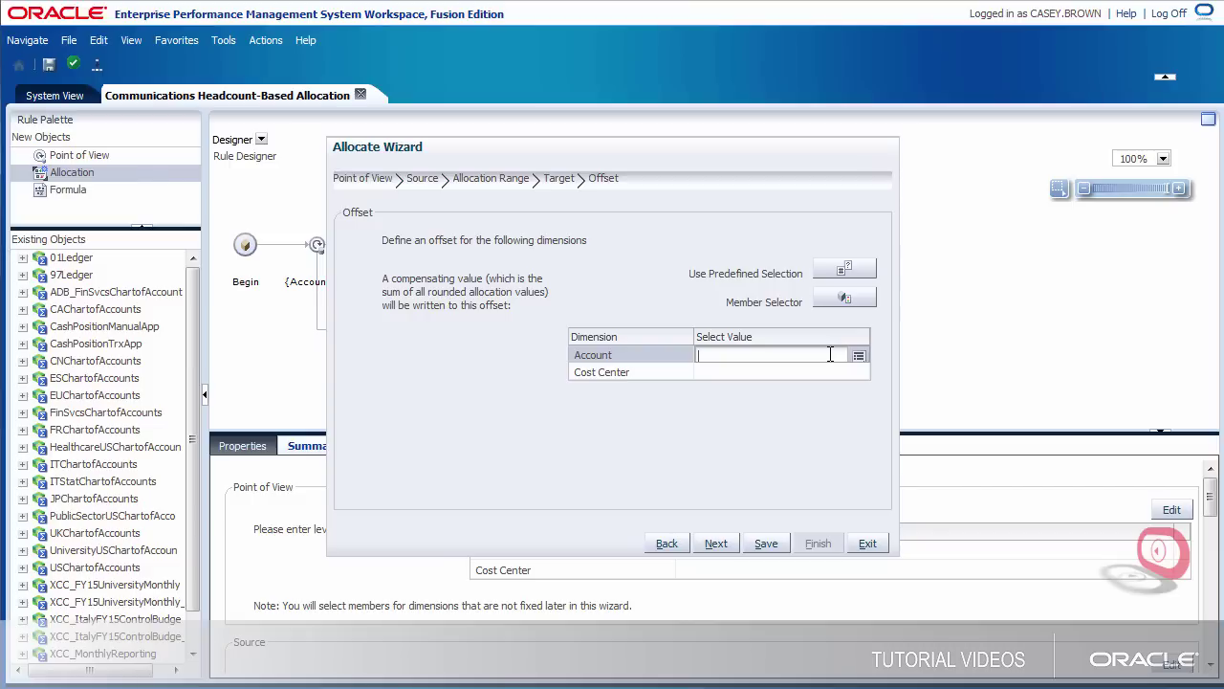
pyautogui.write('"64510"')
pyautogui.click(813, 372)
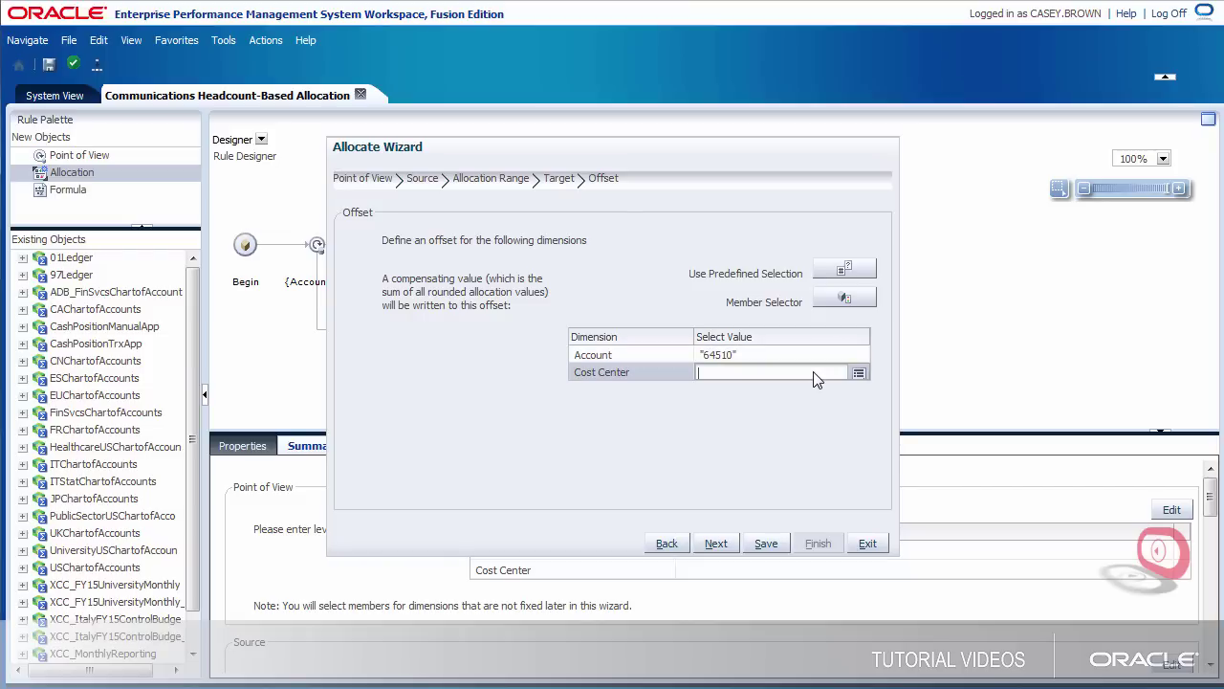
pyautogui.write('"')
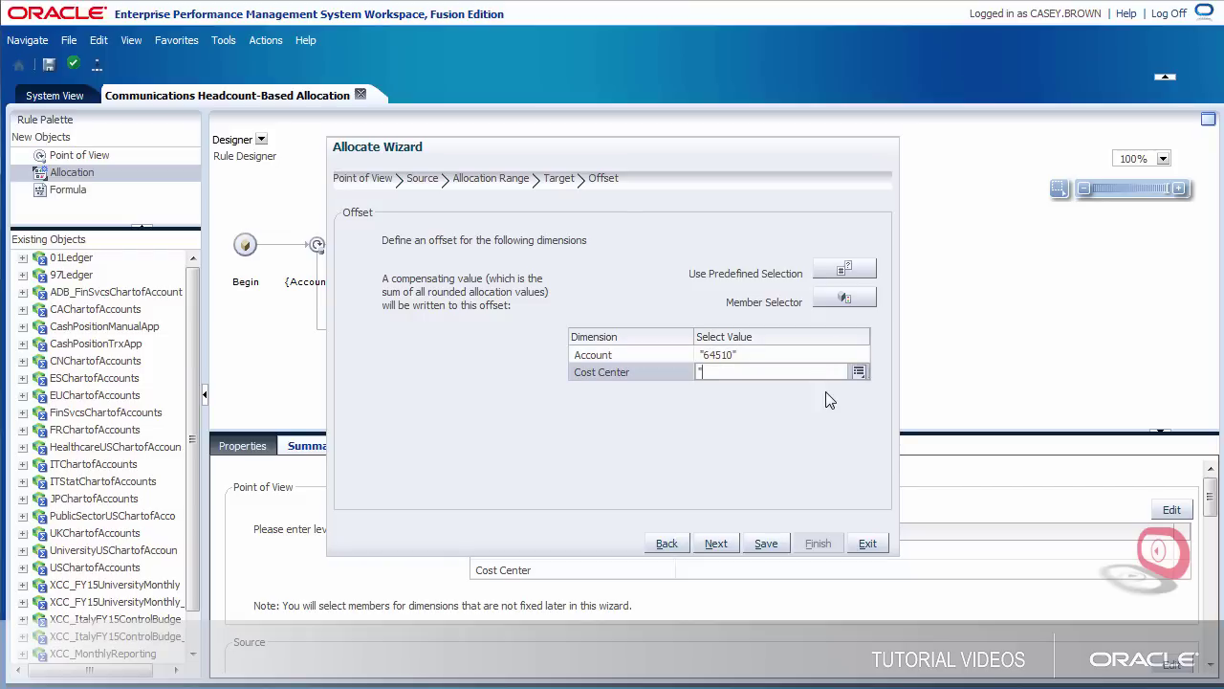
pyautogui.write('[All Cost Center Values].[000]"')
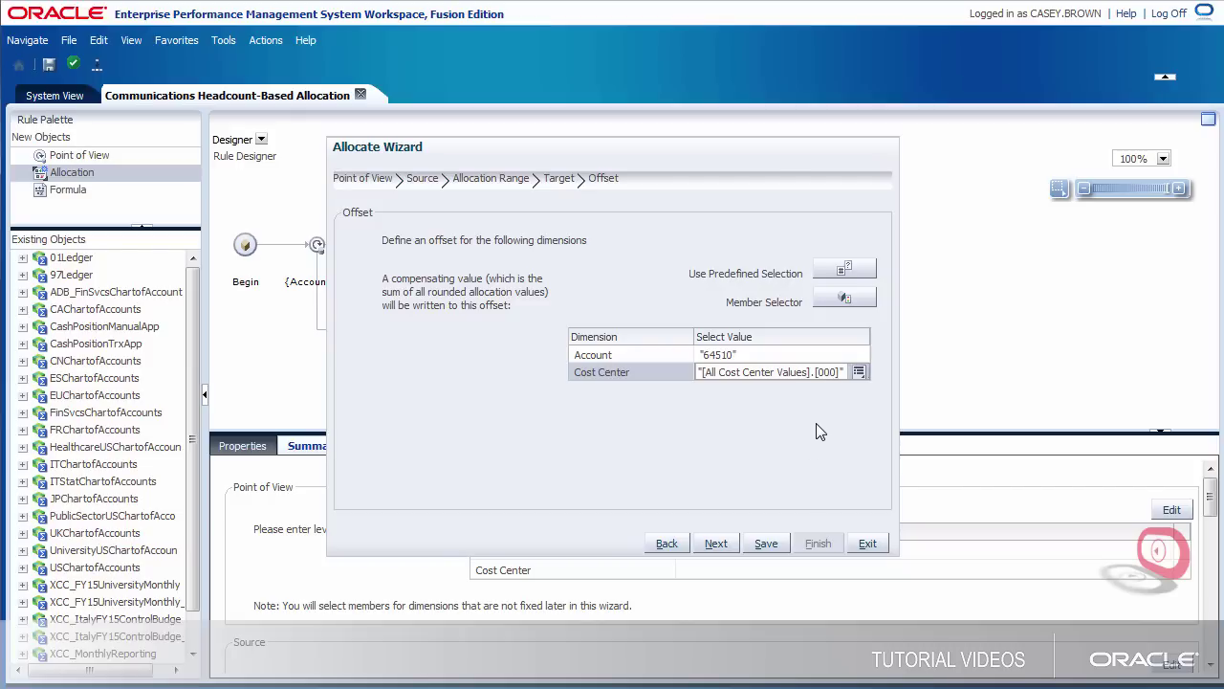
pyautogui.click(719, 544)
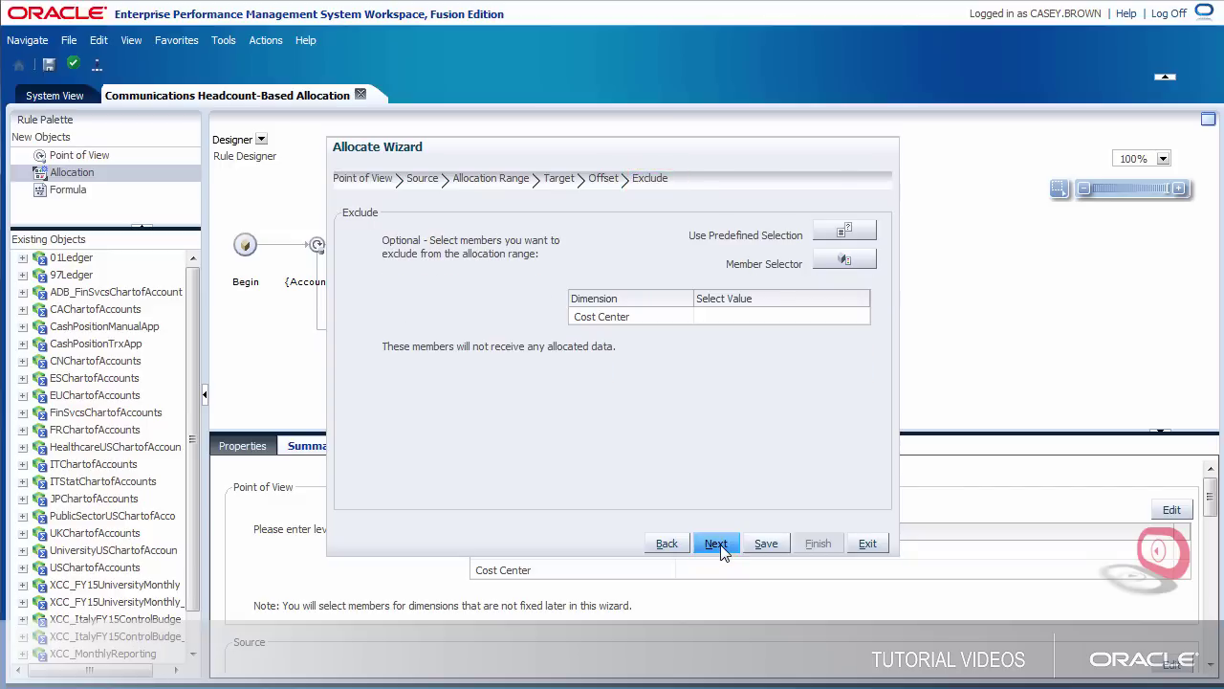
pyautogui.click(717, 543)
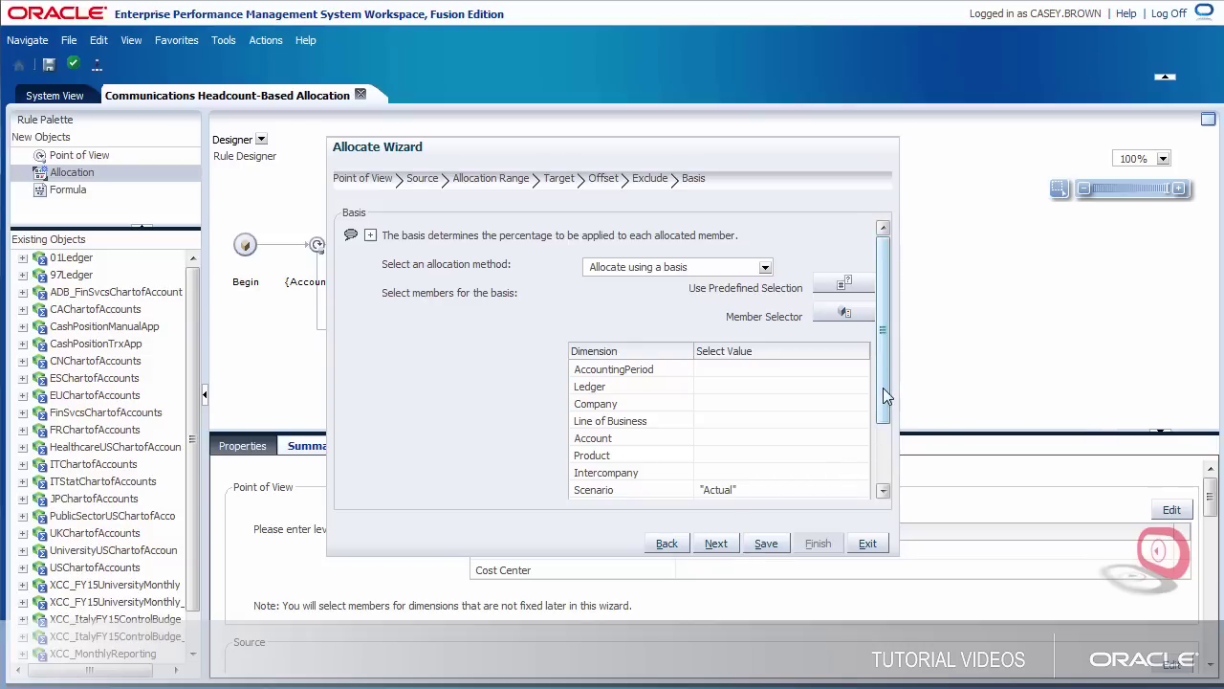
# Step: Set the basis Account to "91000", Balance Amount to "Period Activity" and Currency to "STAT", each in double quotation marks, and advance to Basis - Options
pyautogui.moveTo(884, 382); pyautogui.dragTo(890, 438)
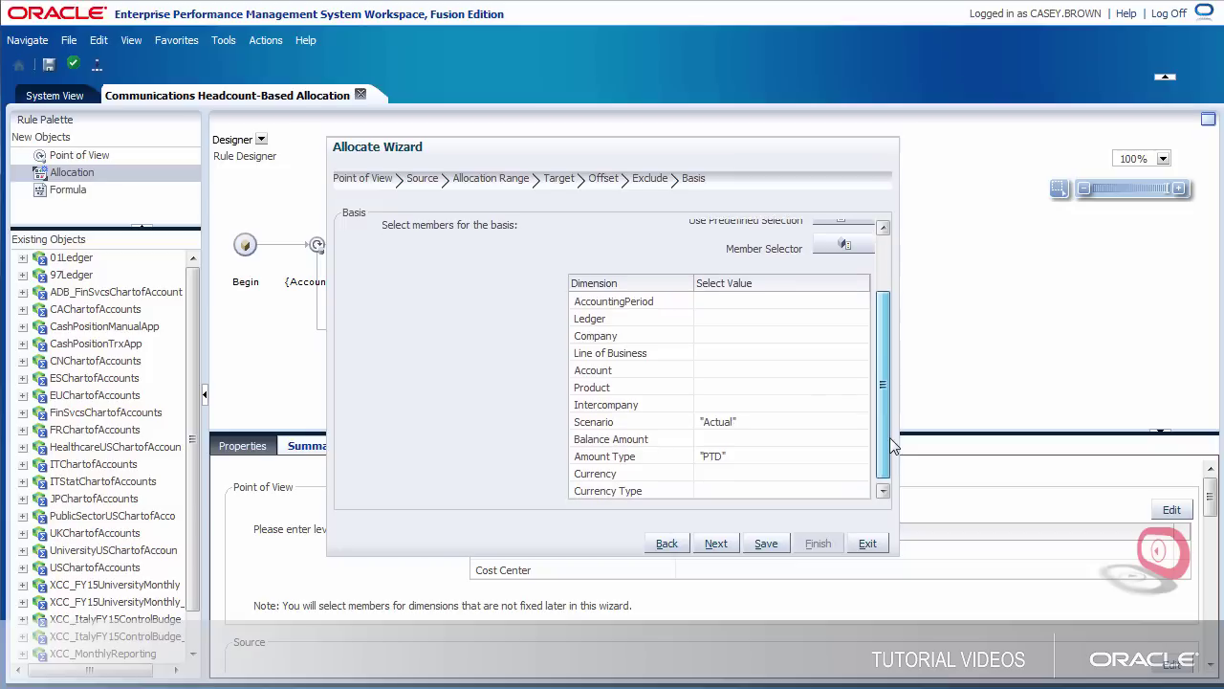
pyautogui.click(828, 371)
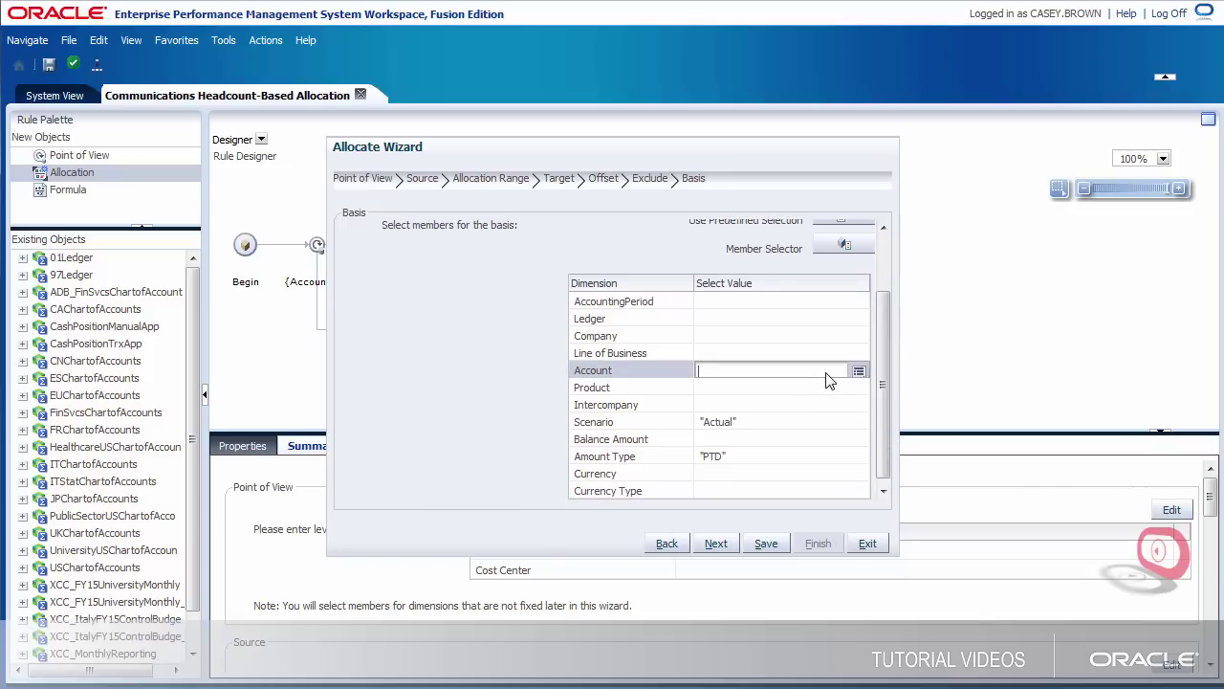
pyautogui.write('"91000')
pyautogui.click(804, 441)
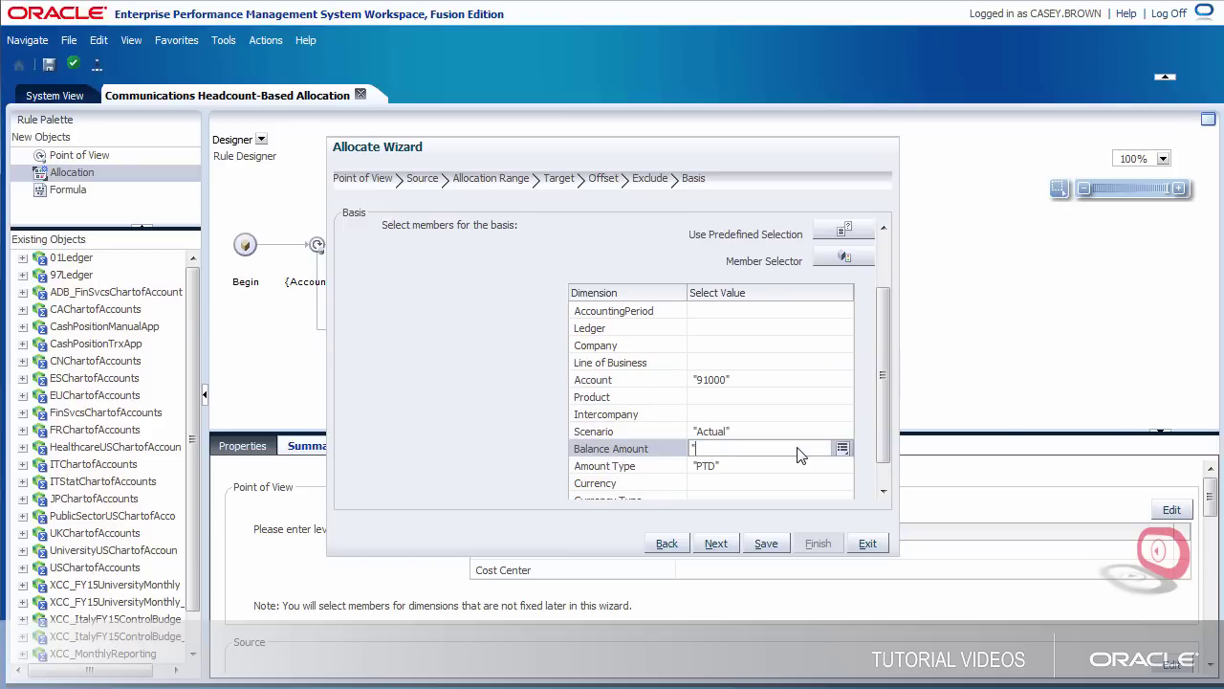
pyautogui.write('"Period Activity"')
pyautogui.click(792, 482)
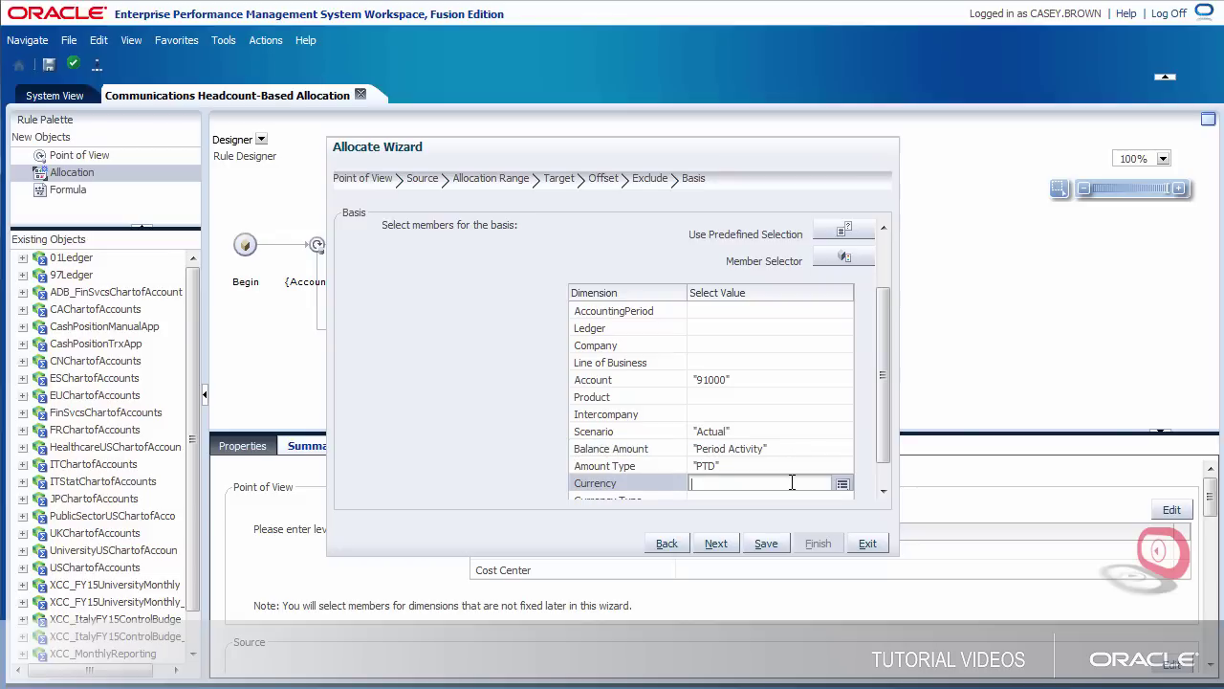
pyautogui.write('"STAT"')
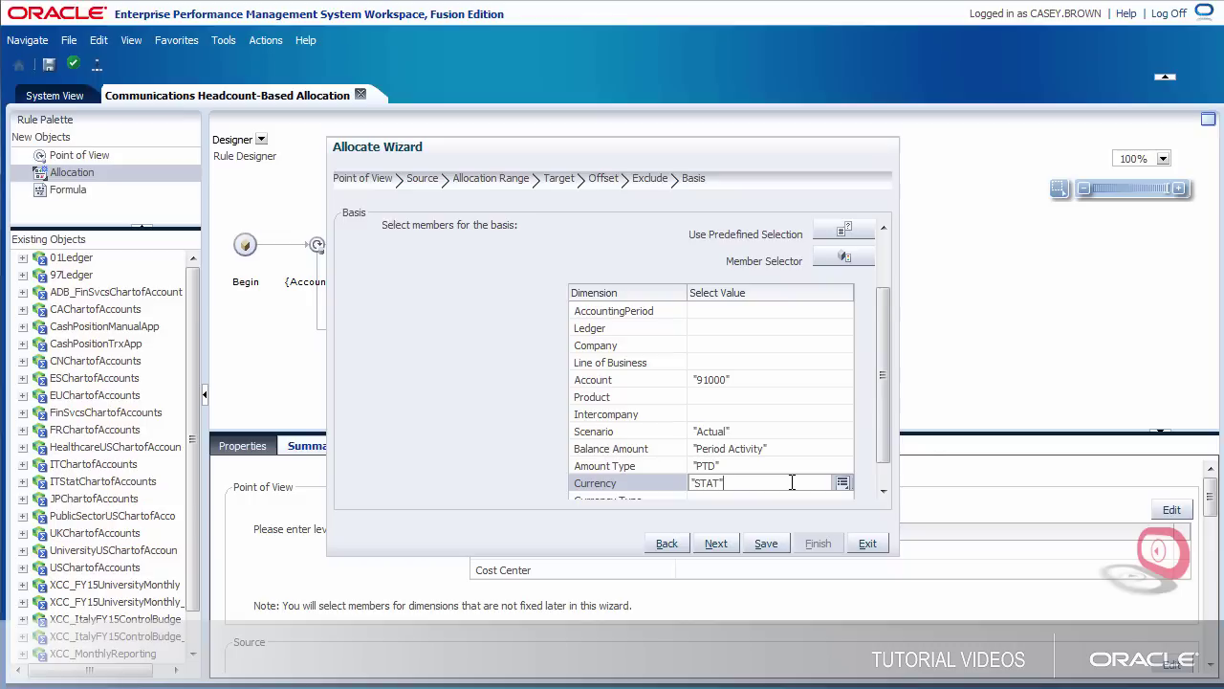
pyautogui.click(728, 542)
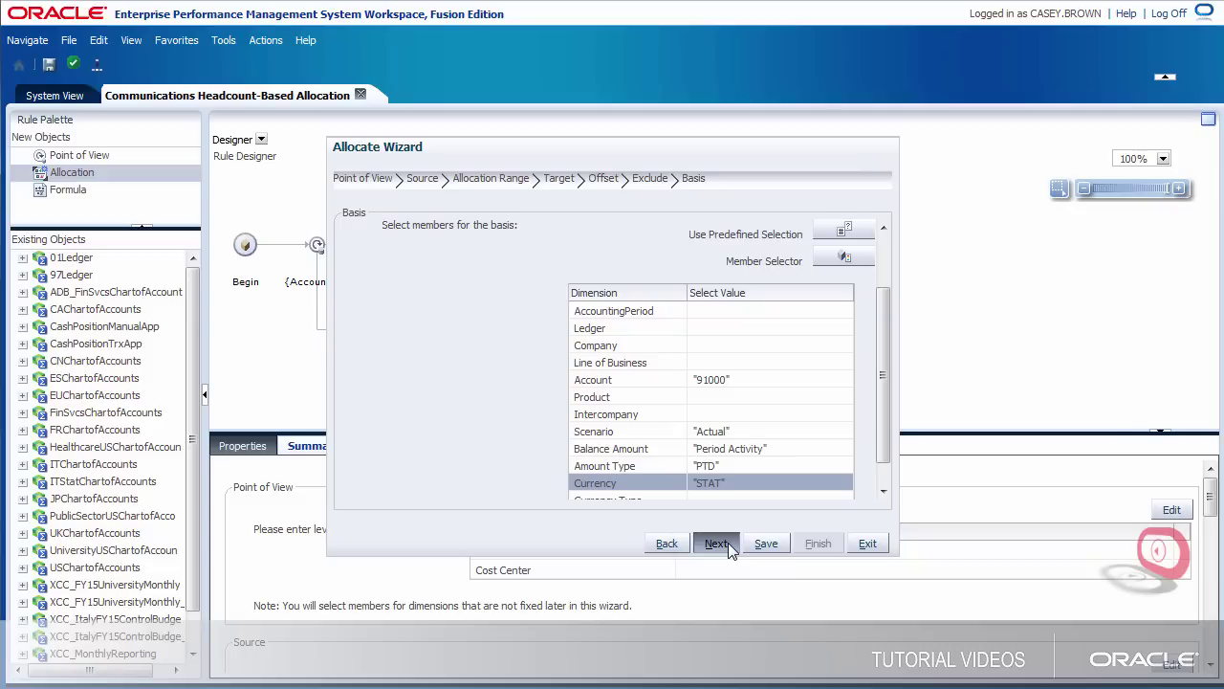
pyautogui.click(728, 542)
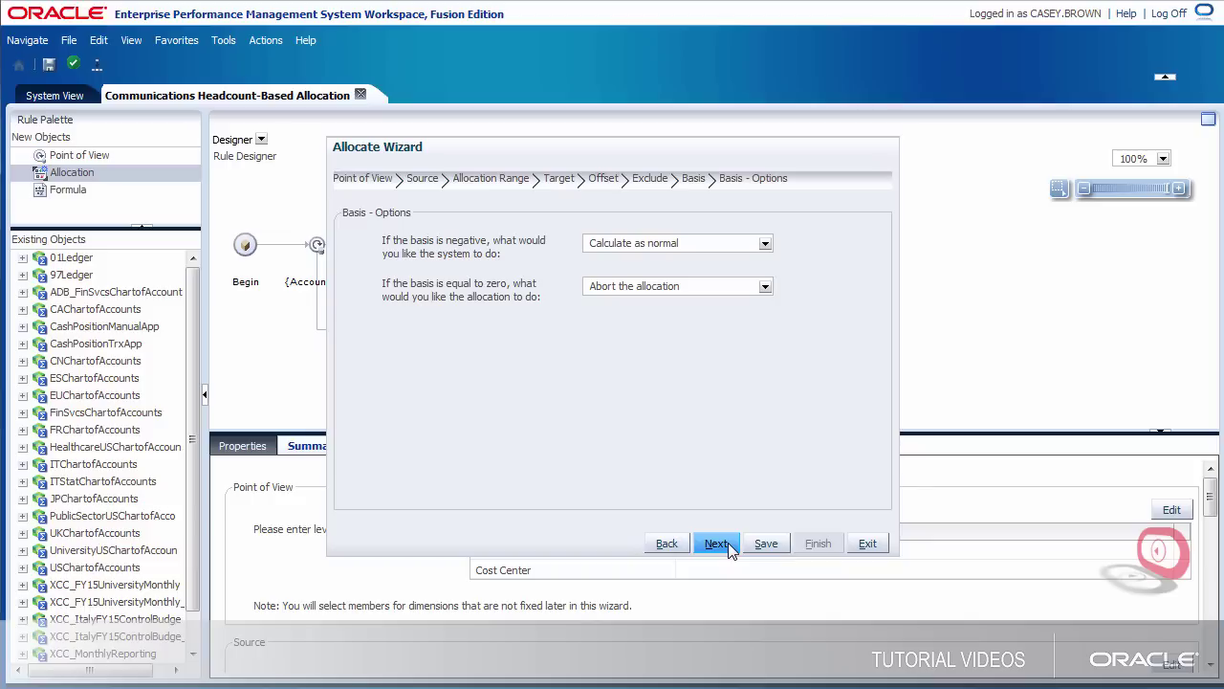
# Step: Accept the default basis options, set rounding to 2 decimal places, and finish the allocation wizard
pyautogui.click(717, 543)
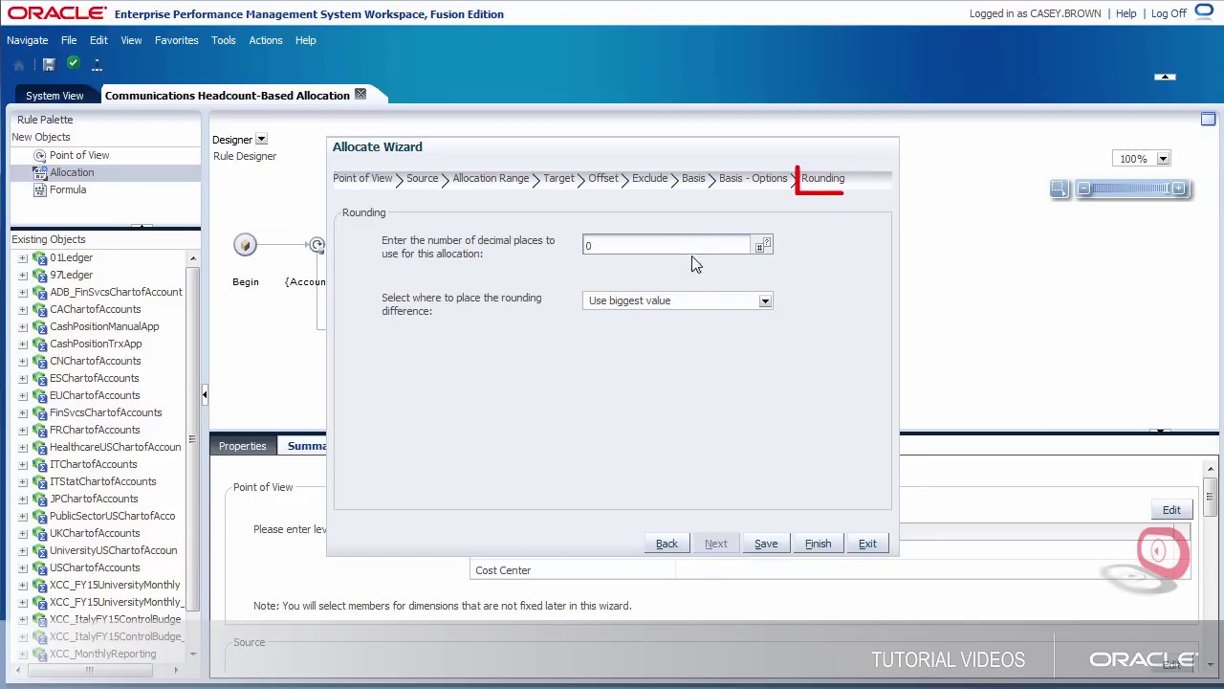
pyautogui.press('BackSpace')
pyautogui.write('2')
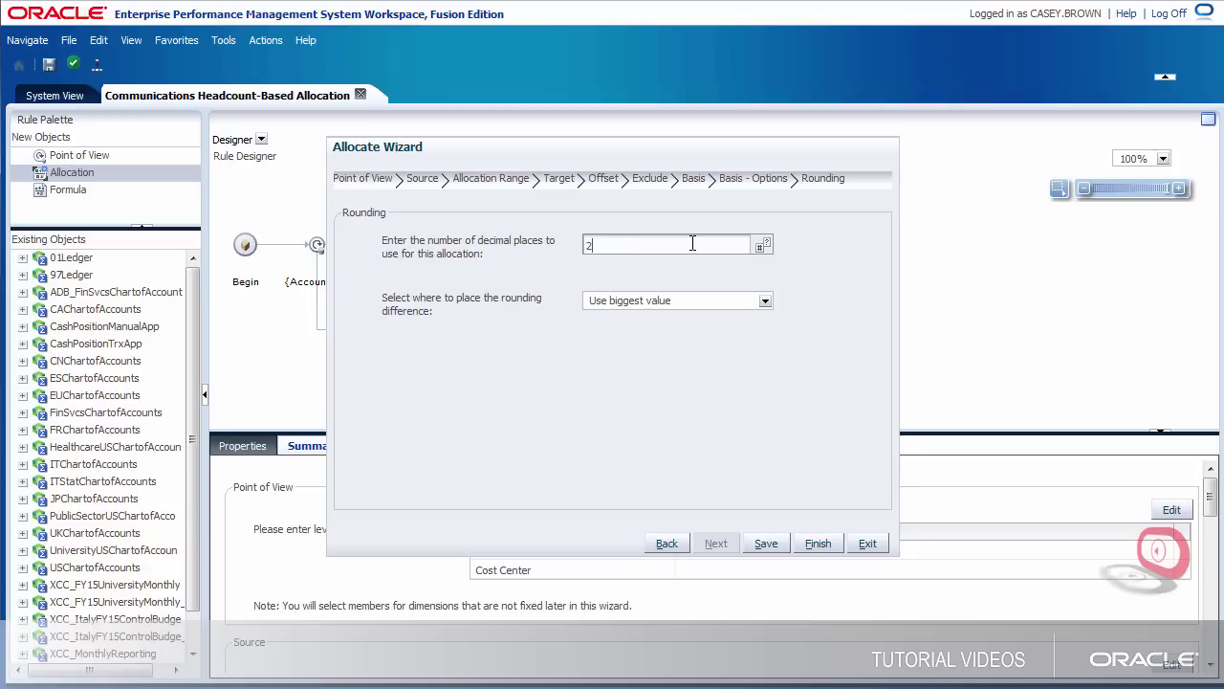
pyautogui.click(814, 544)
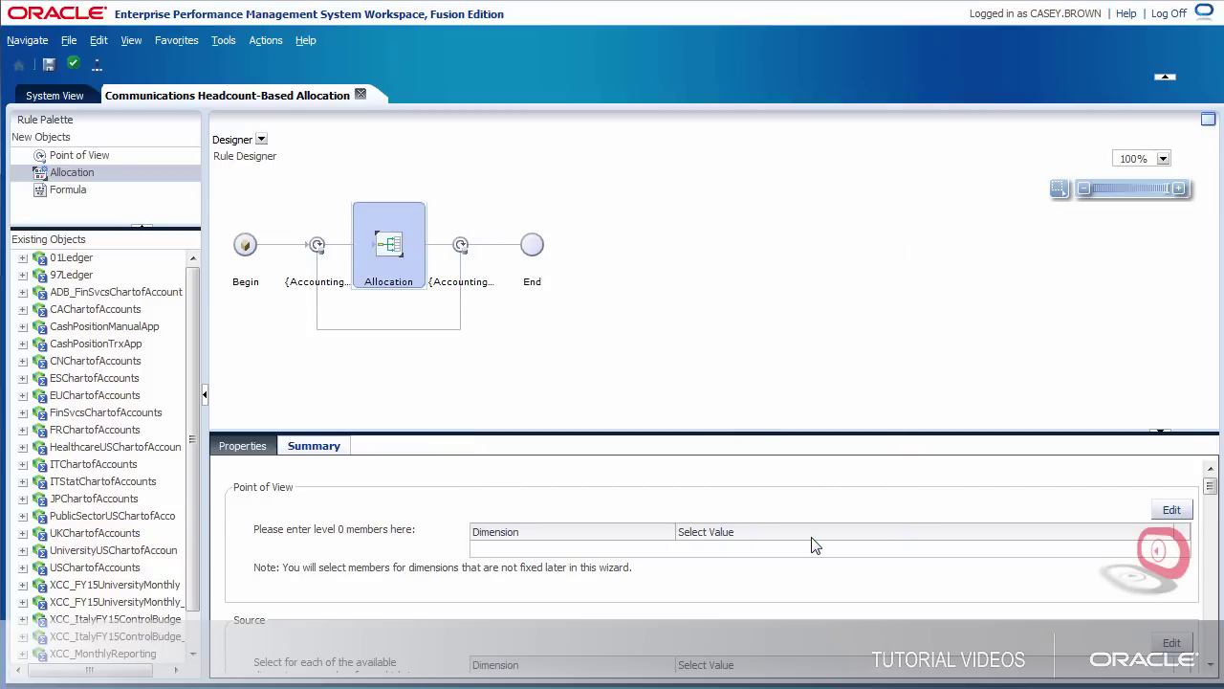
# Step: Validate the Communications Headcount-Based Allocation rule, then deploy it, agreeing to save it first
pyautogui.click(74, 64)
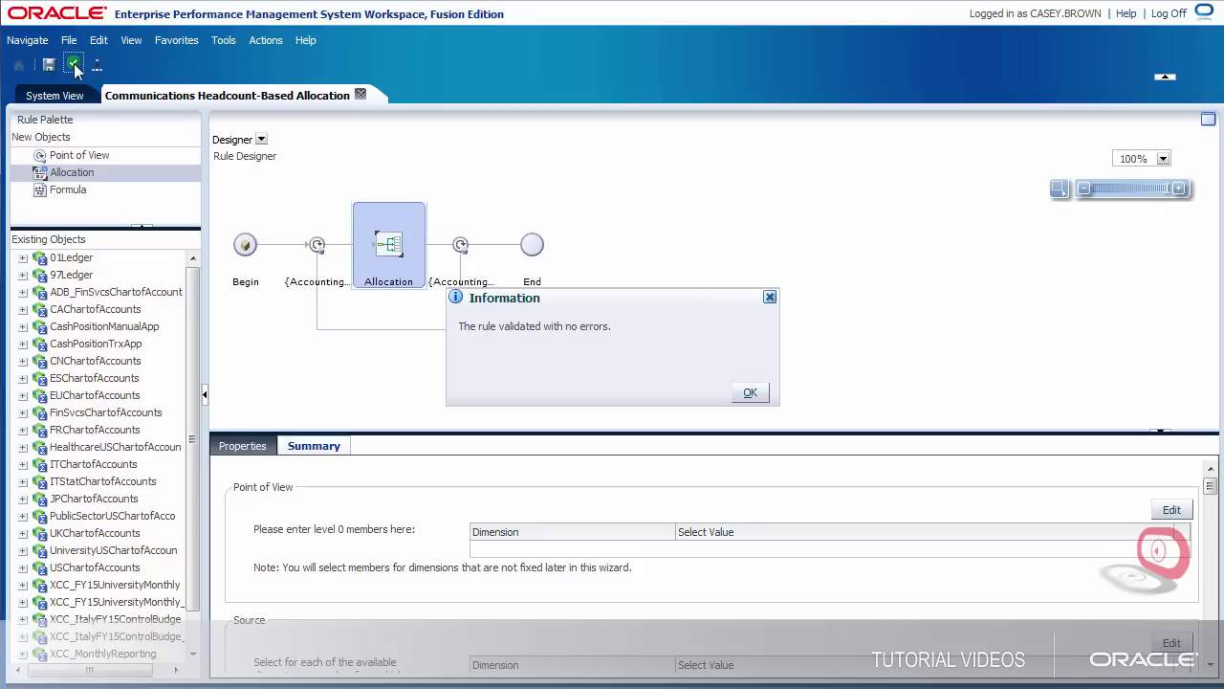
pyautogui.click(749, 393)
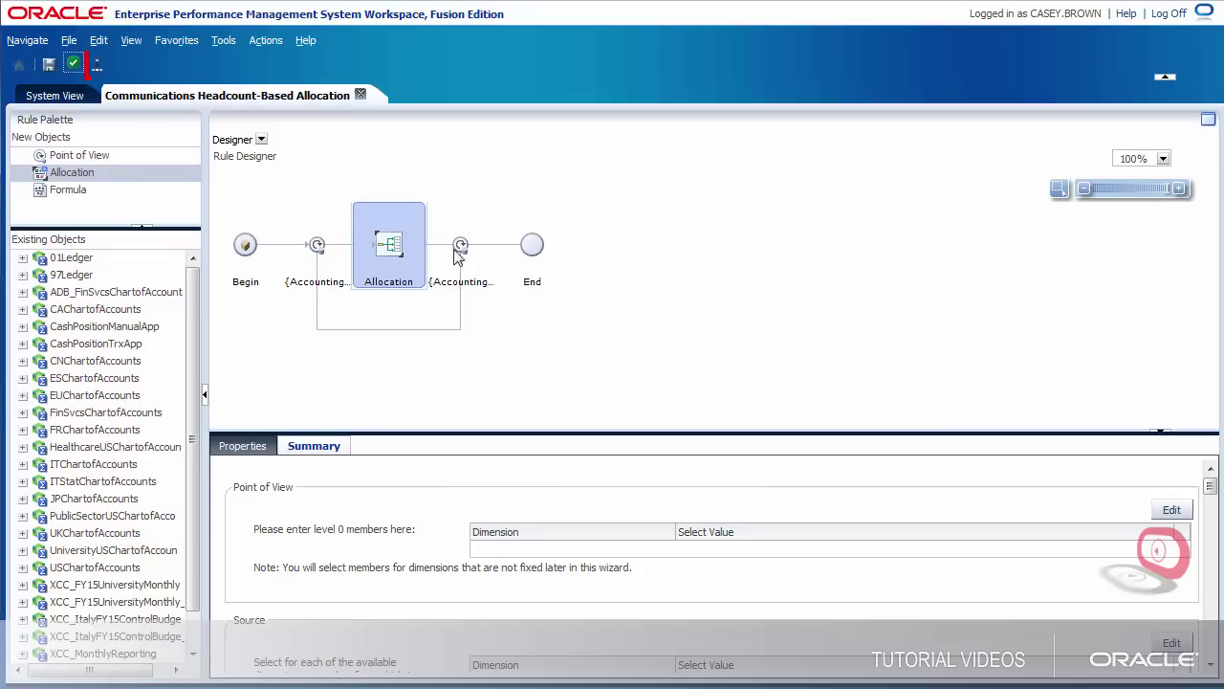
pyautogui.click(96, 64)
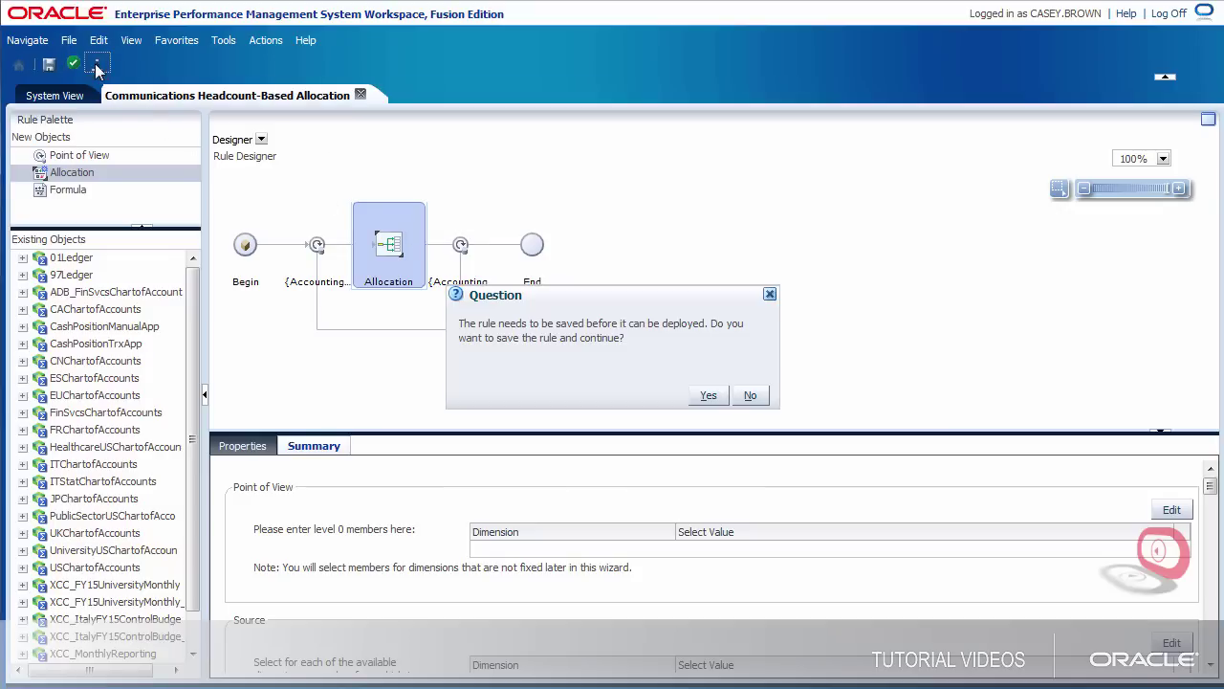
pyautogui.click(708, 397)
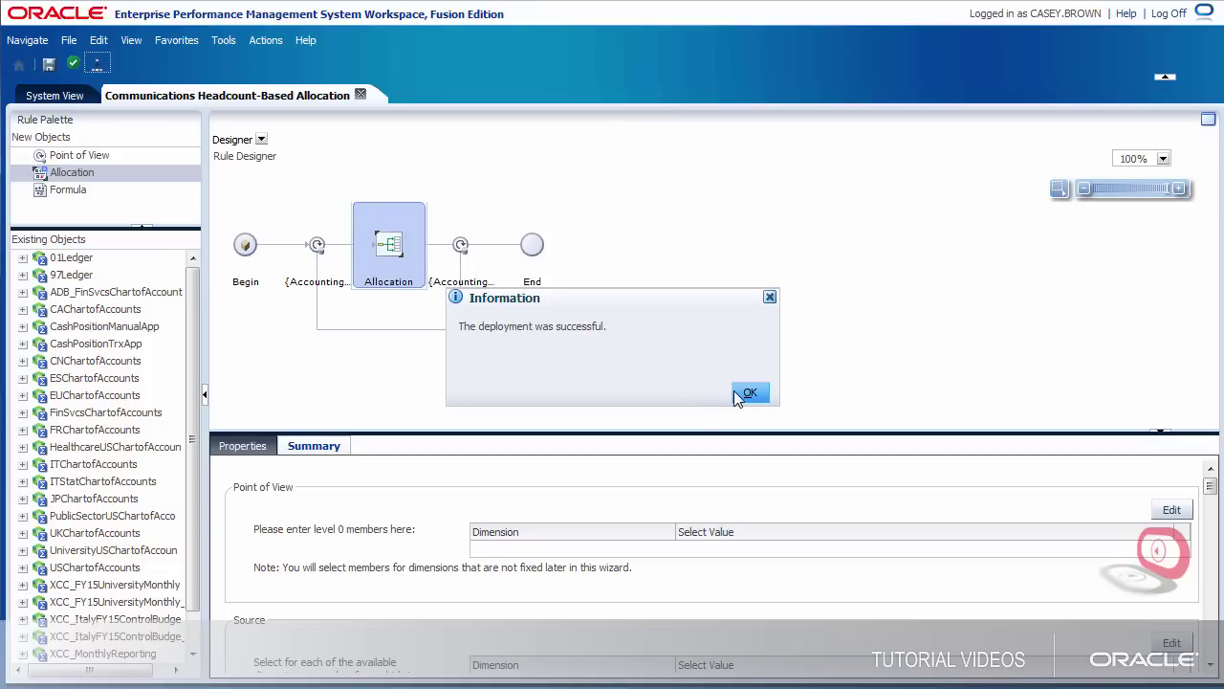
pyautogui.click(738, 393)
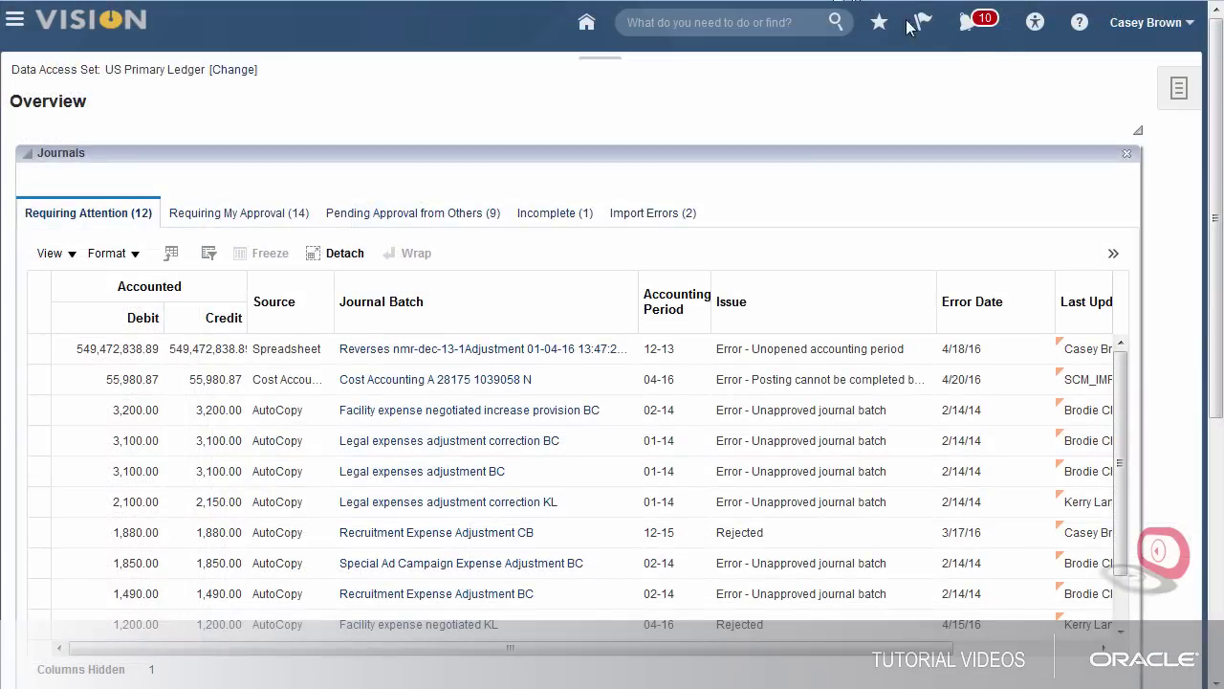
# Step: Switch to the Fusion Applications Journals work area, open Generate General Ledger Allocations, and select the Communications Headcount-Based Allocation rule
pyautogui.click(1177, 88)
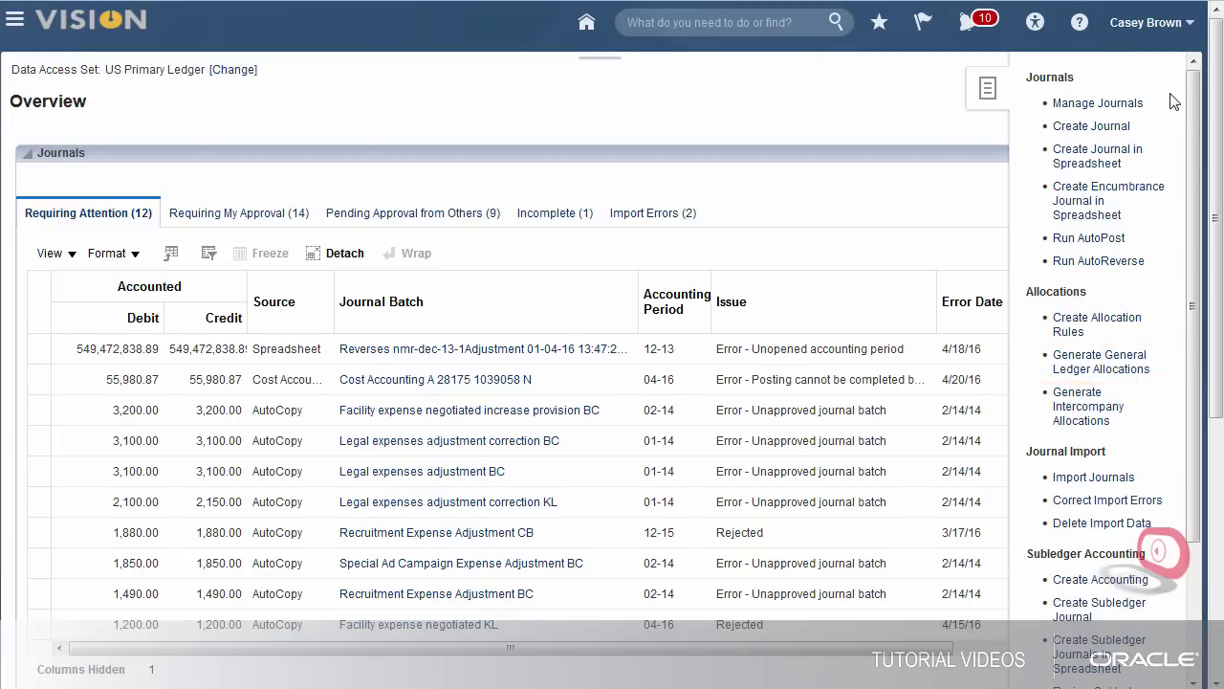
pyautogui.click(1109, 361)
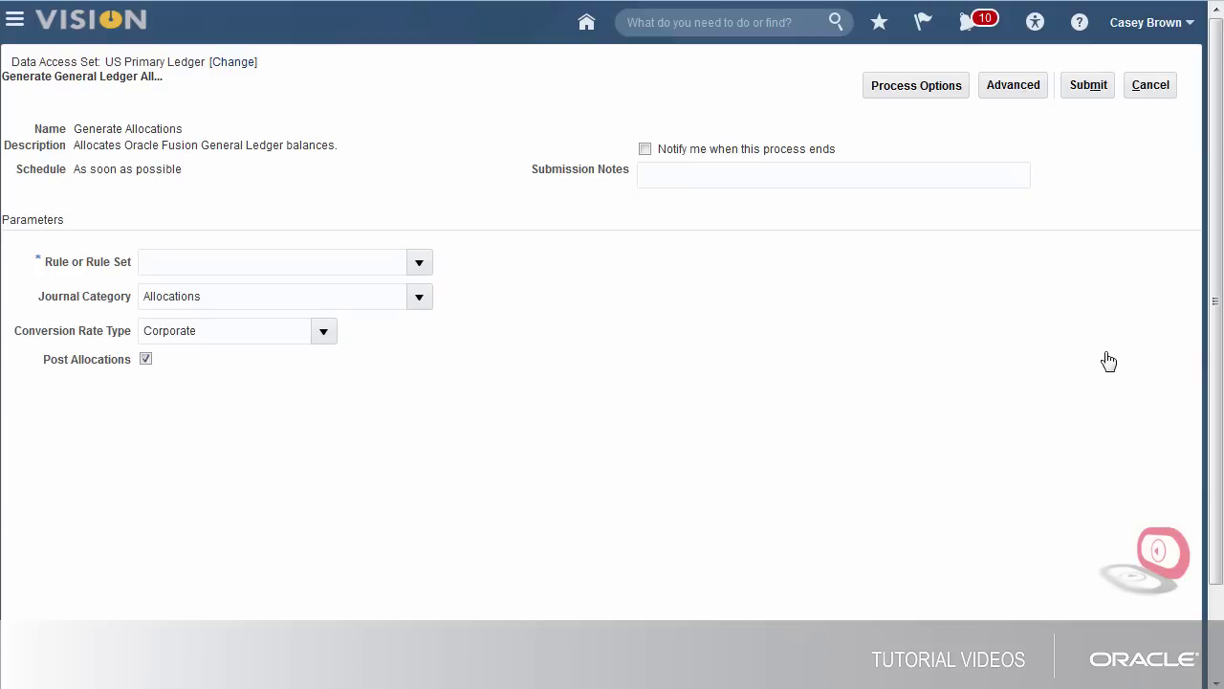
pyautogui.click(377, 264)
pyautogui.write('Communi')
pyautogui.click(360, 291)
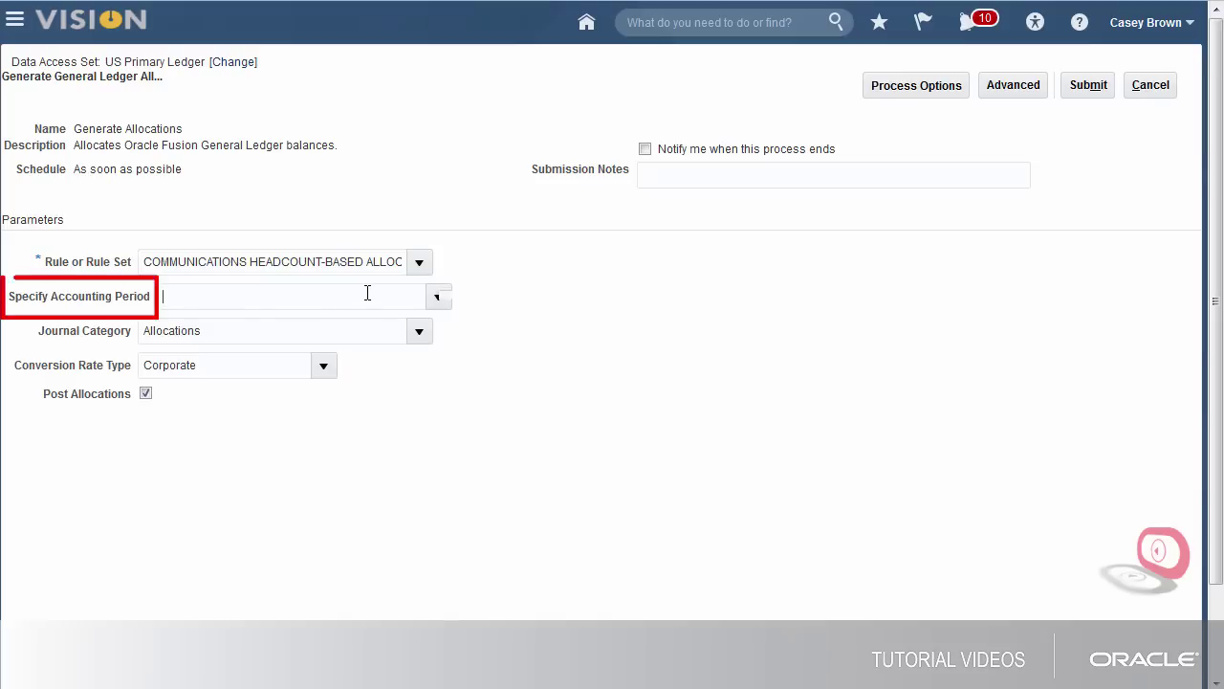
# Step: Set the allocation's accounting period to 06-16 and submit the Generate Allocations process
pyautogui.click(366, 295)
pyautogui.write('06-1')
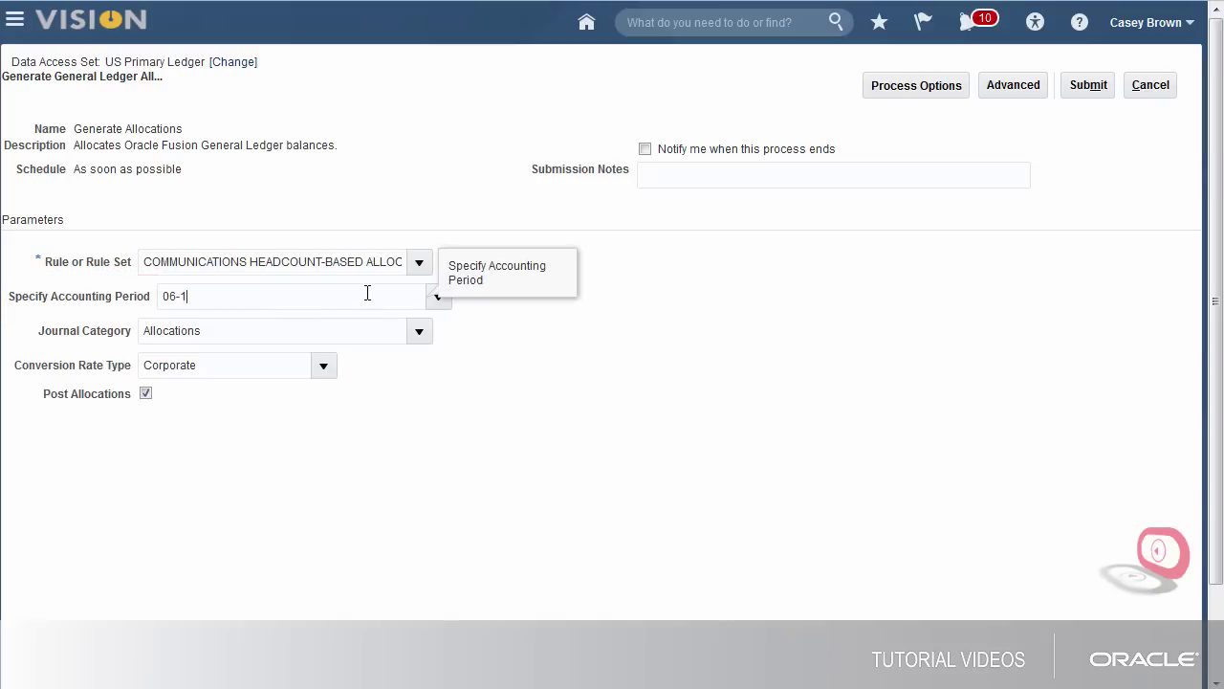
pyautogui.write('6')
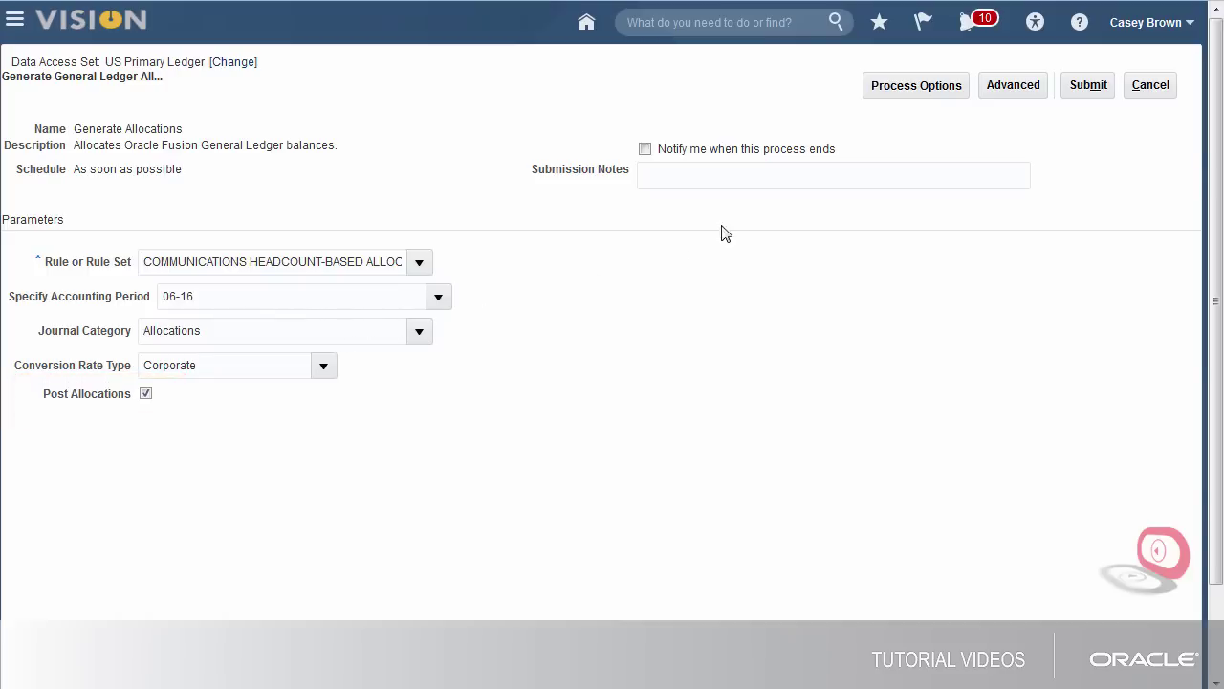
pyautogui.click(1090, 88)
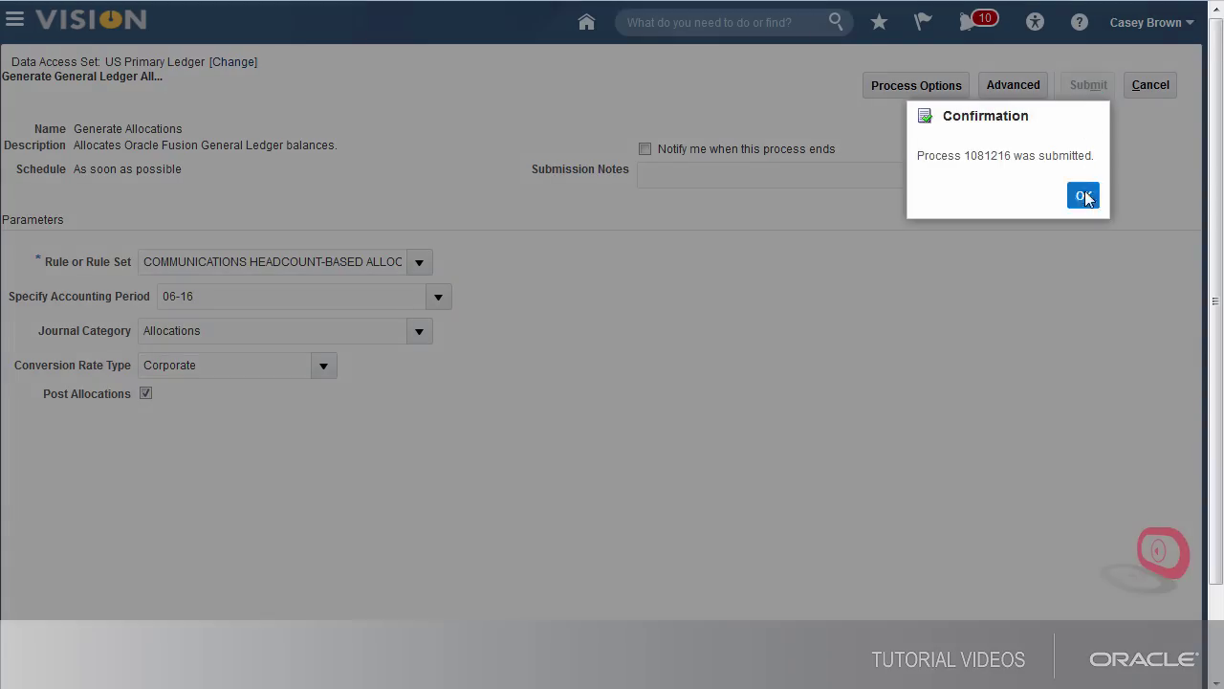
pyautogui.click(1084, 196)
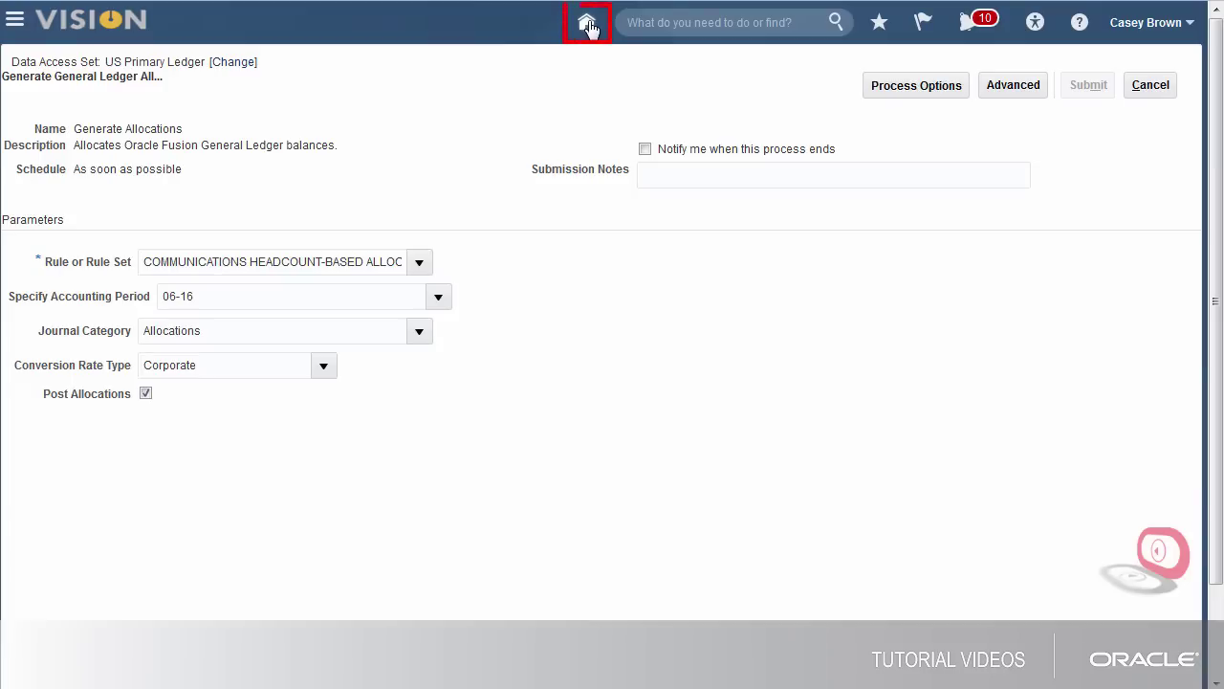
# Step: Return to the home page and open Manage Journals from the General Accounting Journals work area
pyautogui.click(589, 27)
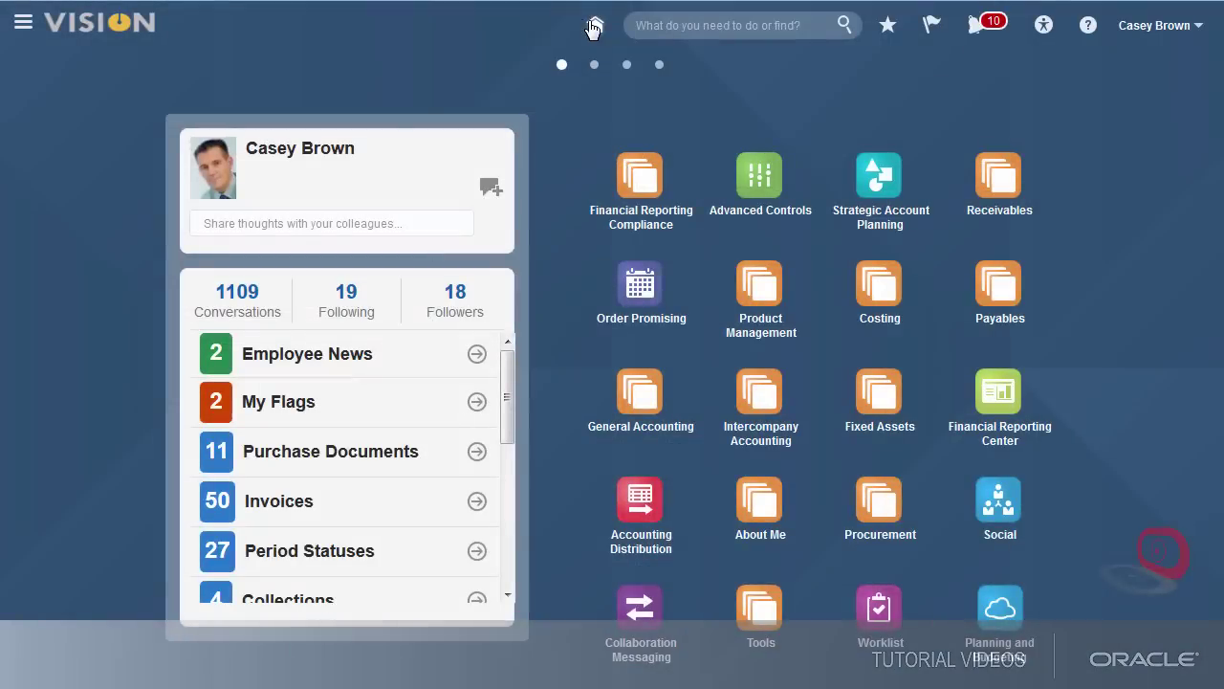
pyautogui.click(640, 395)
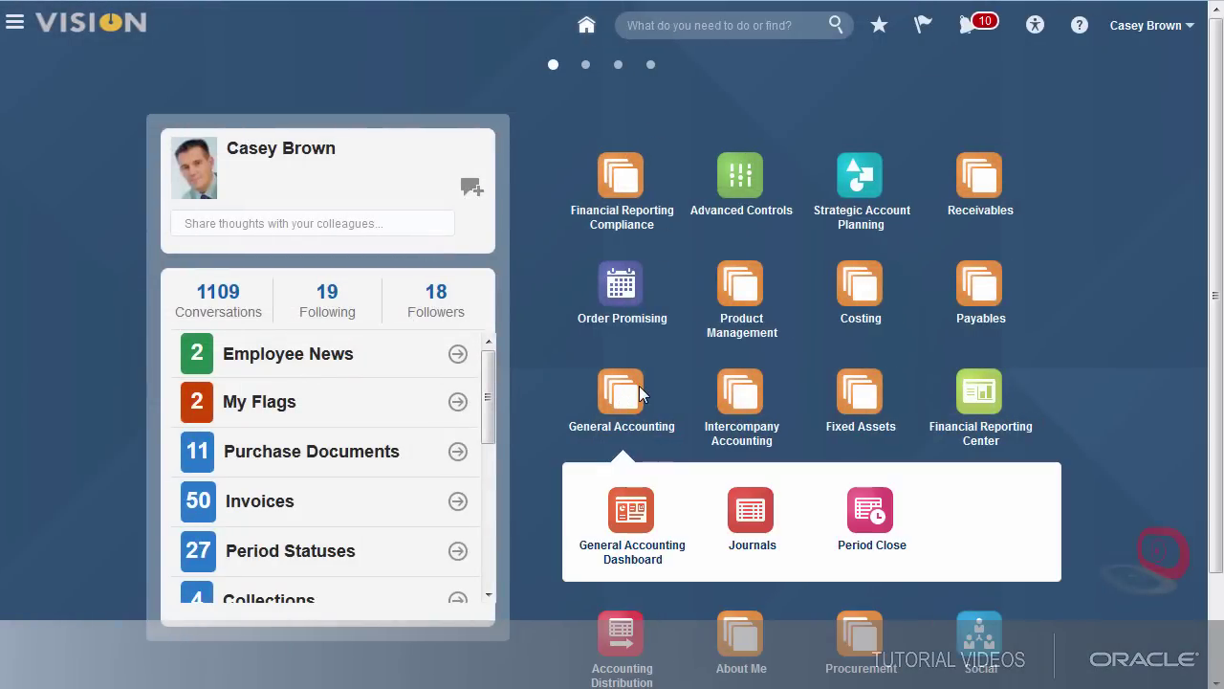
pyautogui.click(745, 513)
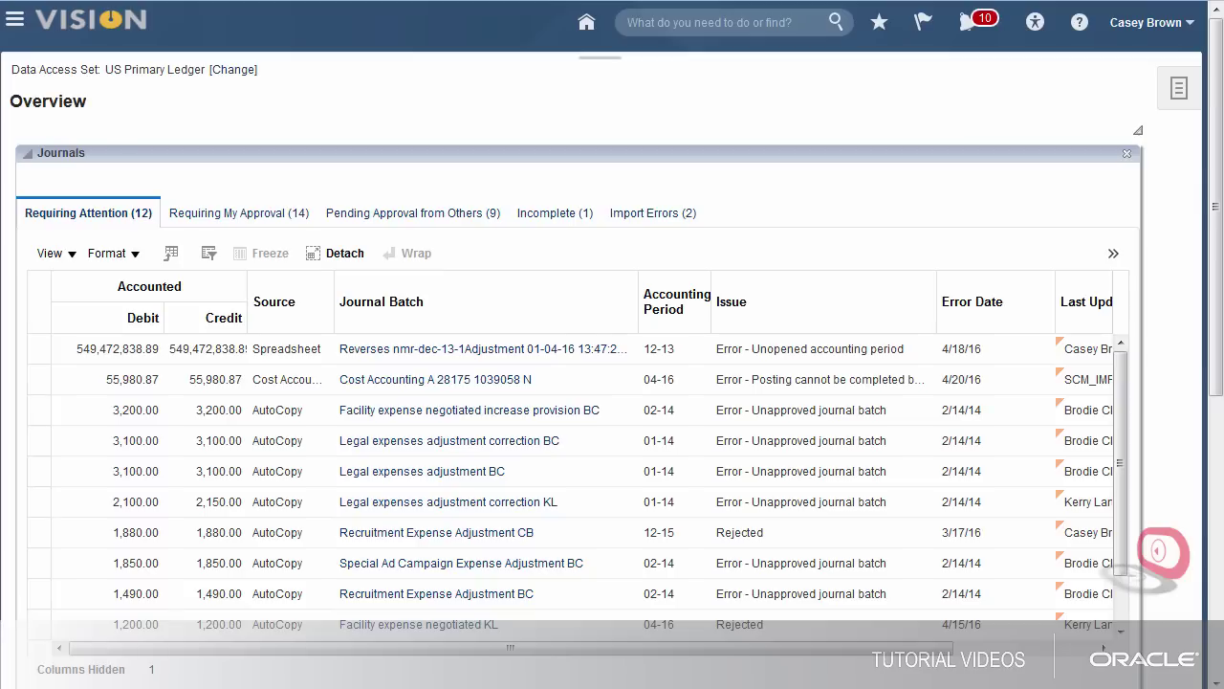
pyautogui.click(1181, 93)
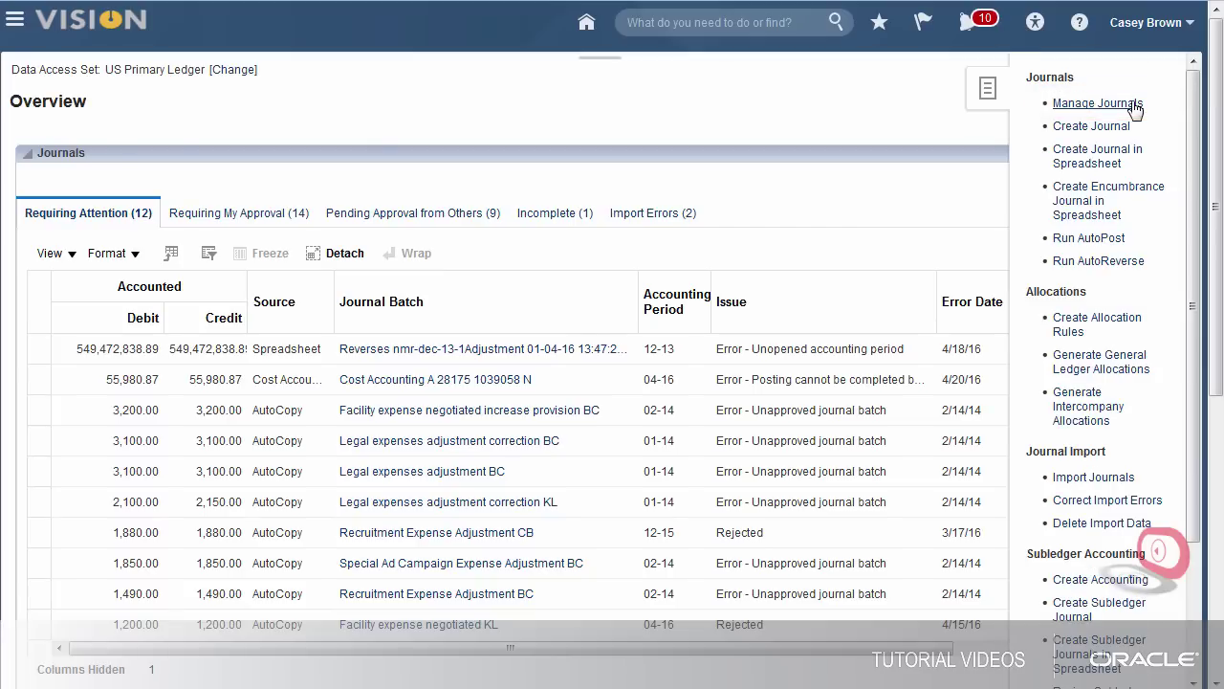
pyautogui.click(1110, 104)
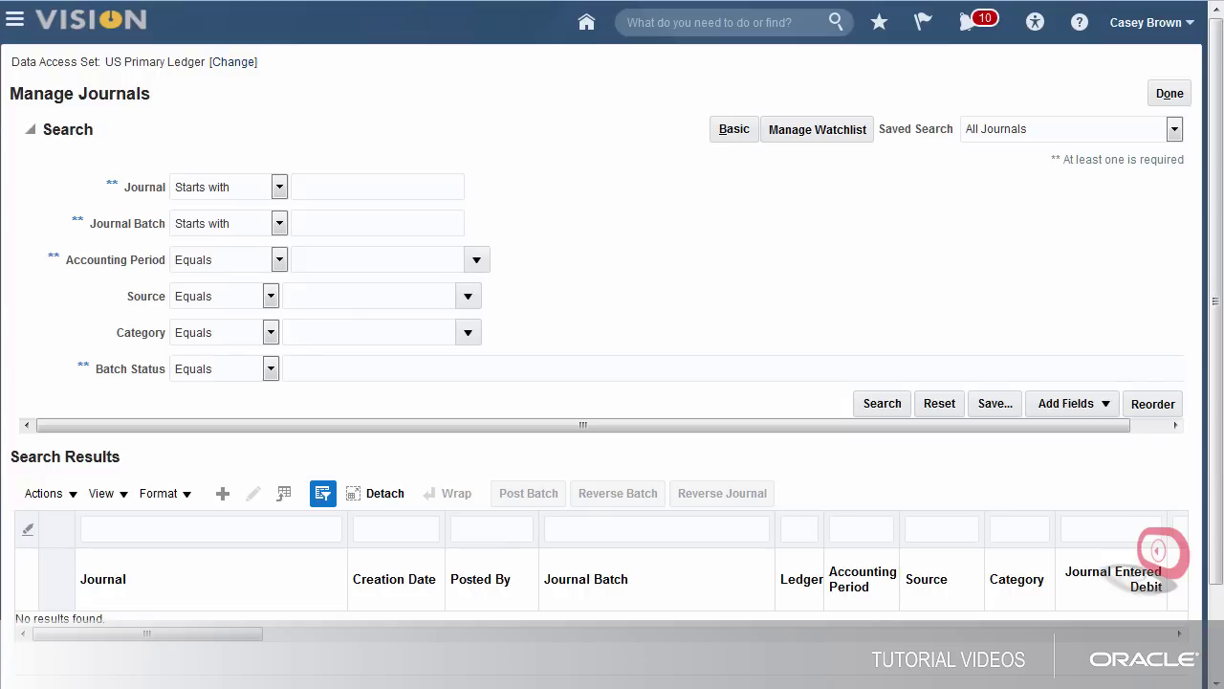
# Step: Search for journals starting with "Communications Head" in accounting period 06-16 with source Allocations
pyautogui.click(317, 192)
pyautogui.write('Comm')
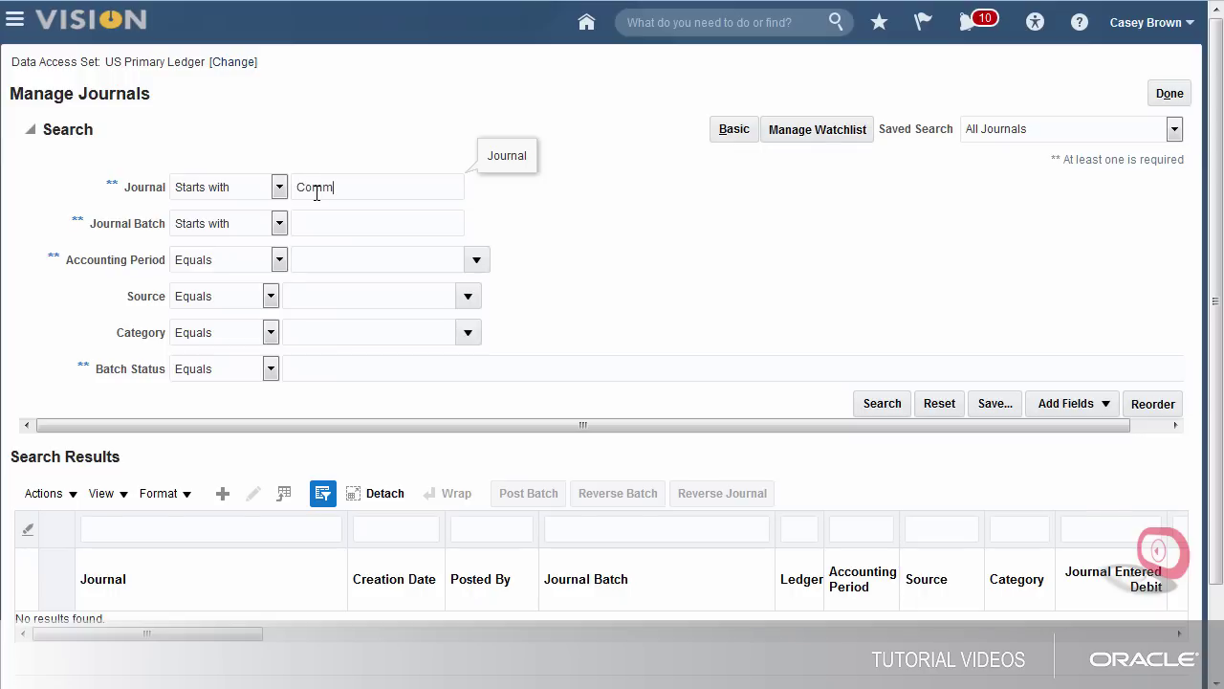
pyautogui.write('unications Head')
pyautogui.click(360, 259)
pyautogui.write('0')
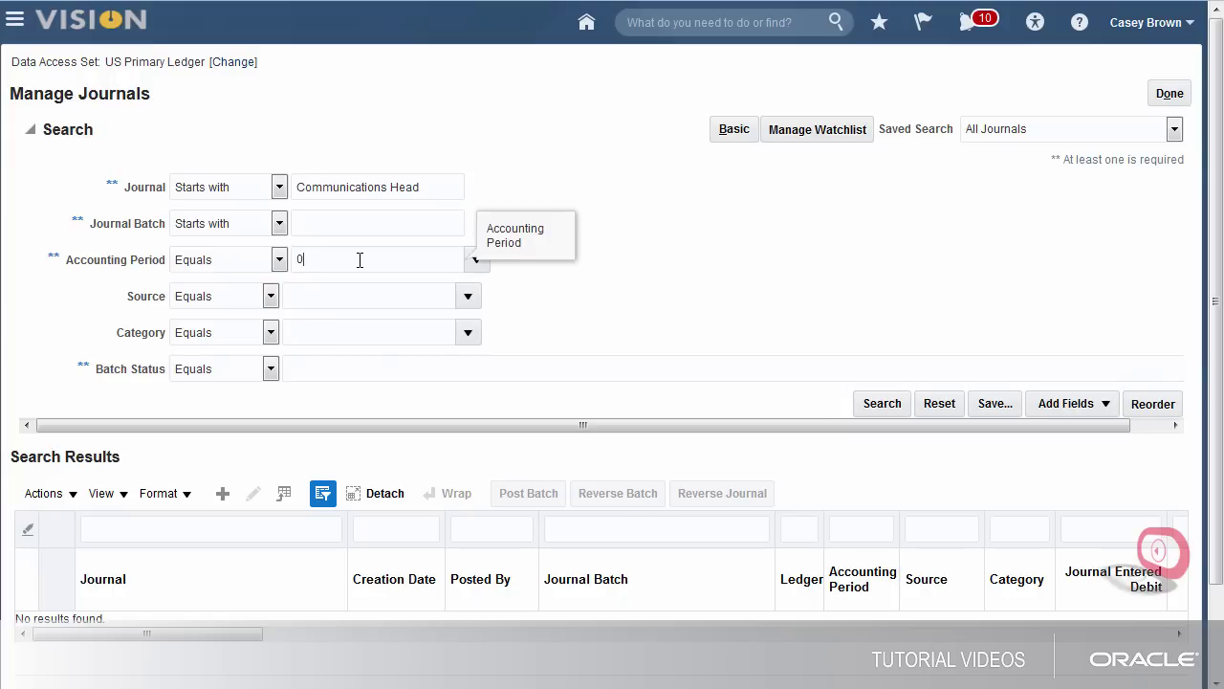
pyautogui.write('6-16')
pyautogui.click(387, 293)
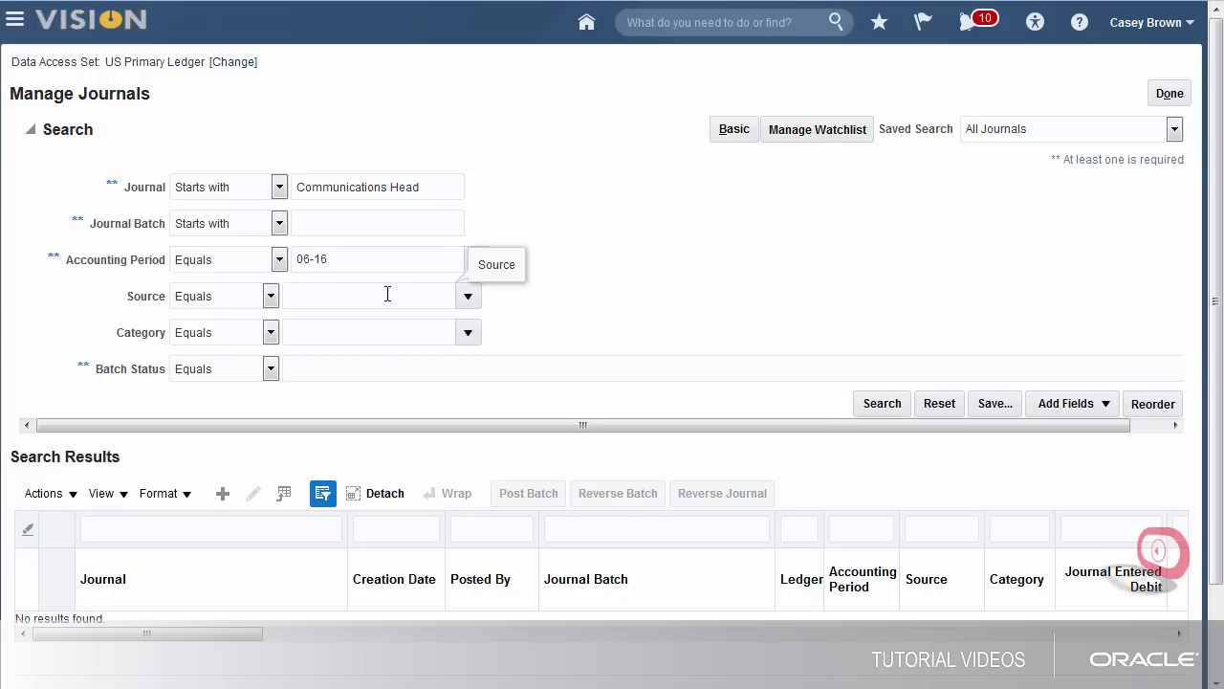
pyautogui.write('Allocations')
pyautogui.click(878, 404)
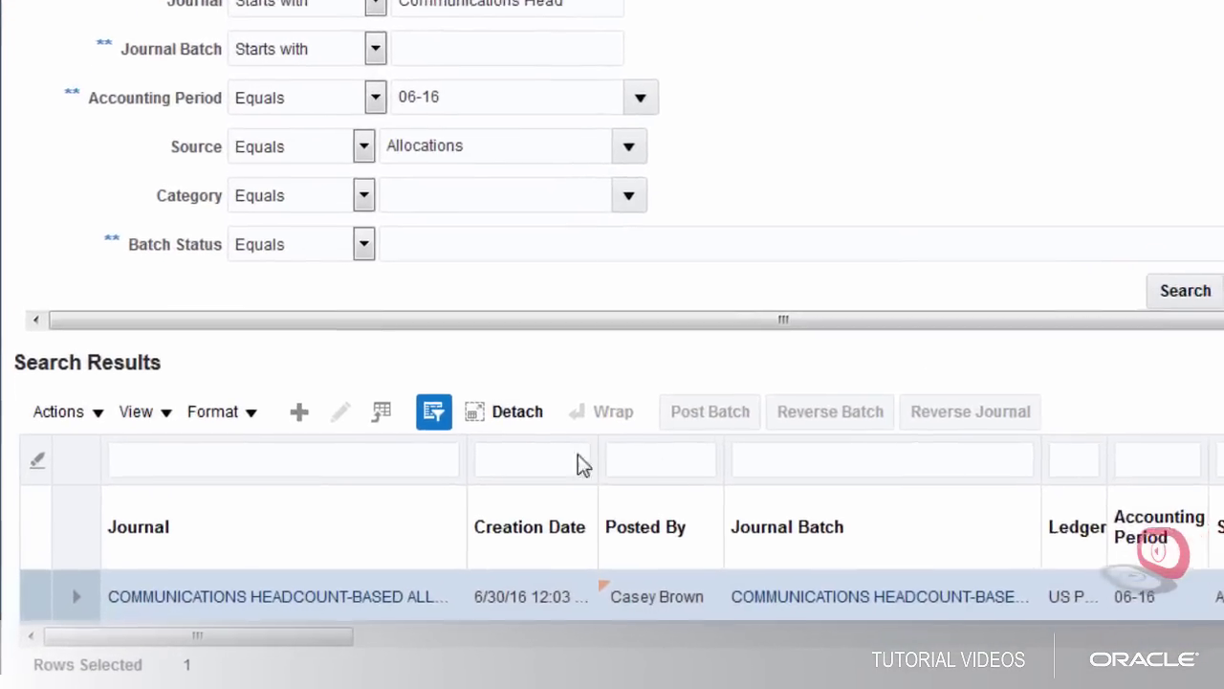
# Step: Open the Communications Headcount-Based Allocation journal and examine the debits and credits in its journal lines
pyautogui.click(315, 600)
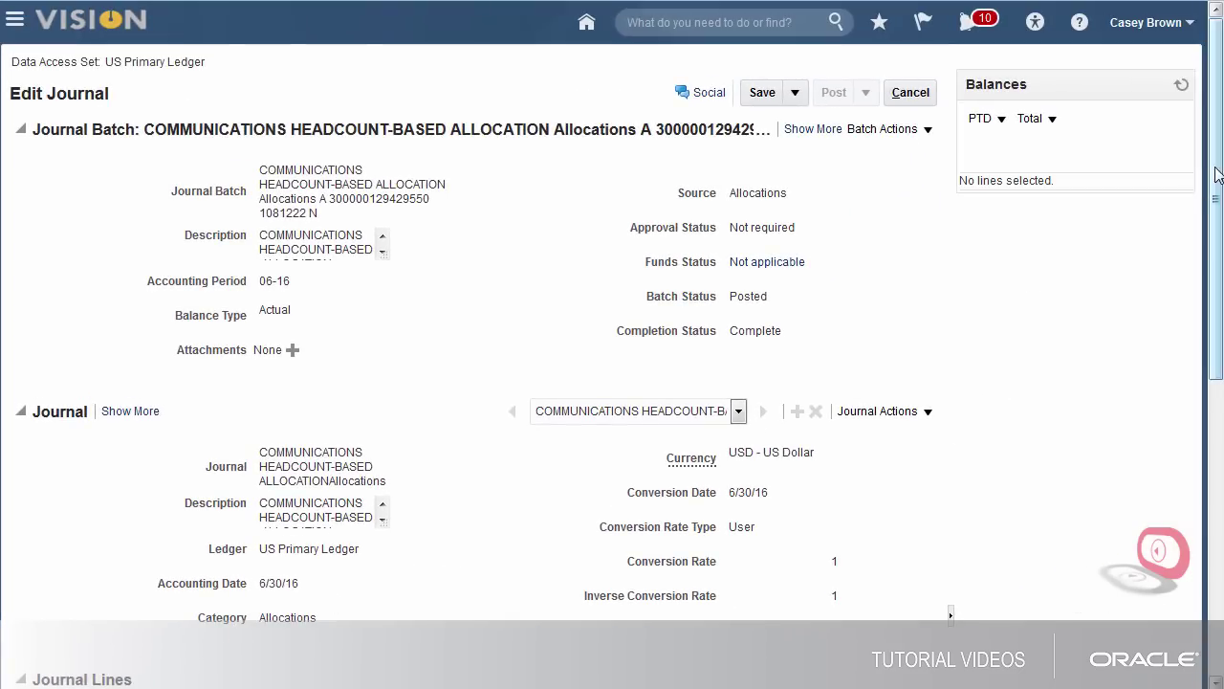
pyautogui.moveTo(1216, 199); pyautogui.dragTo(1217, 455)
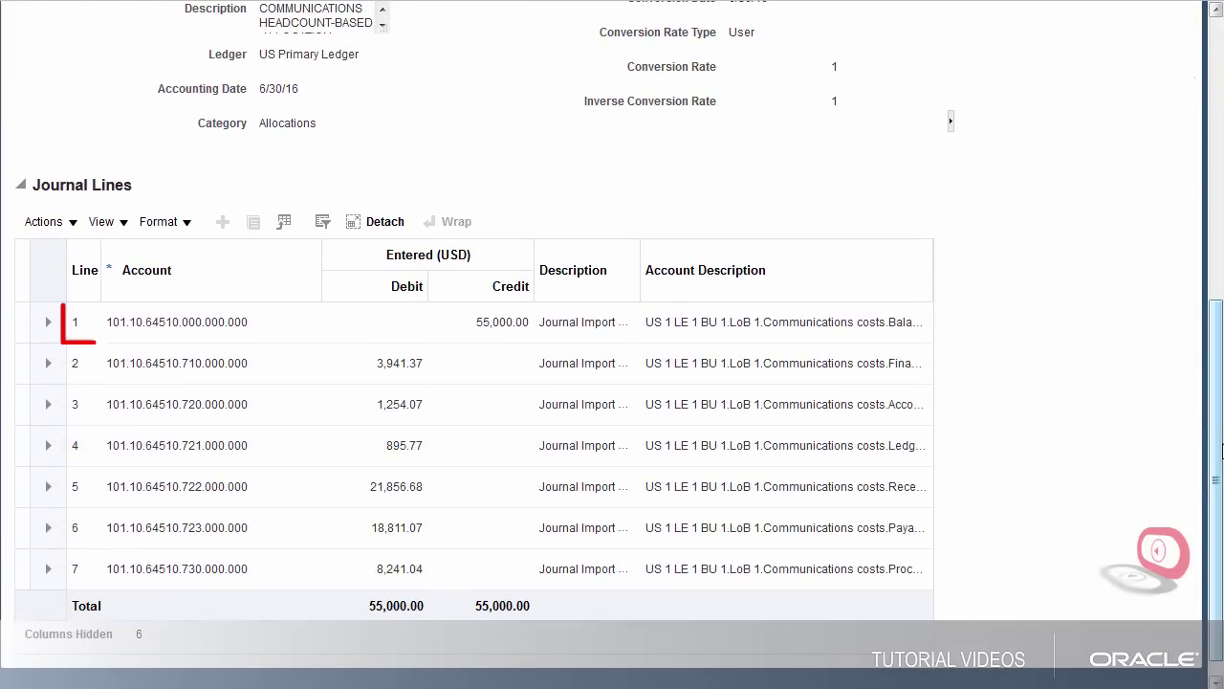